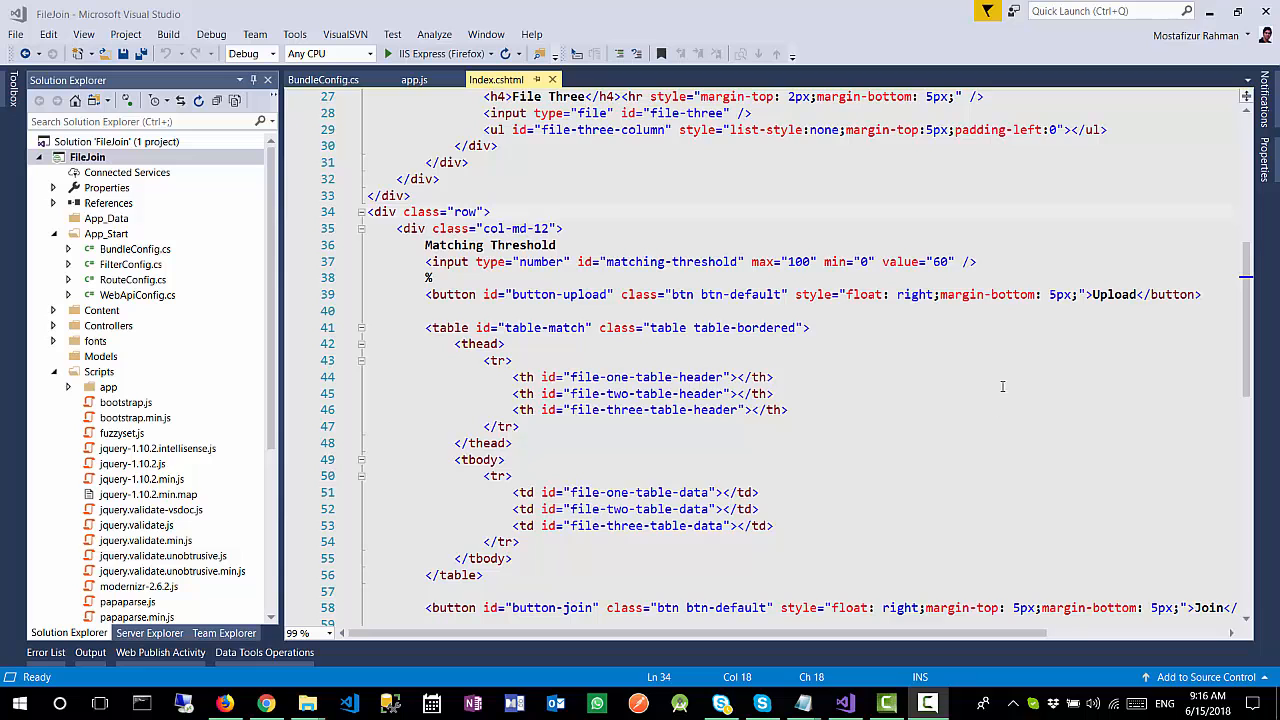
Step: Open one.csv from the csv folder in Excel and widen its columns to fit their contents
click(1209, 11)
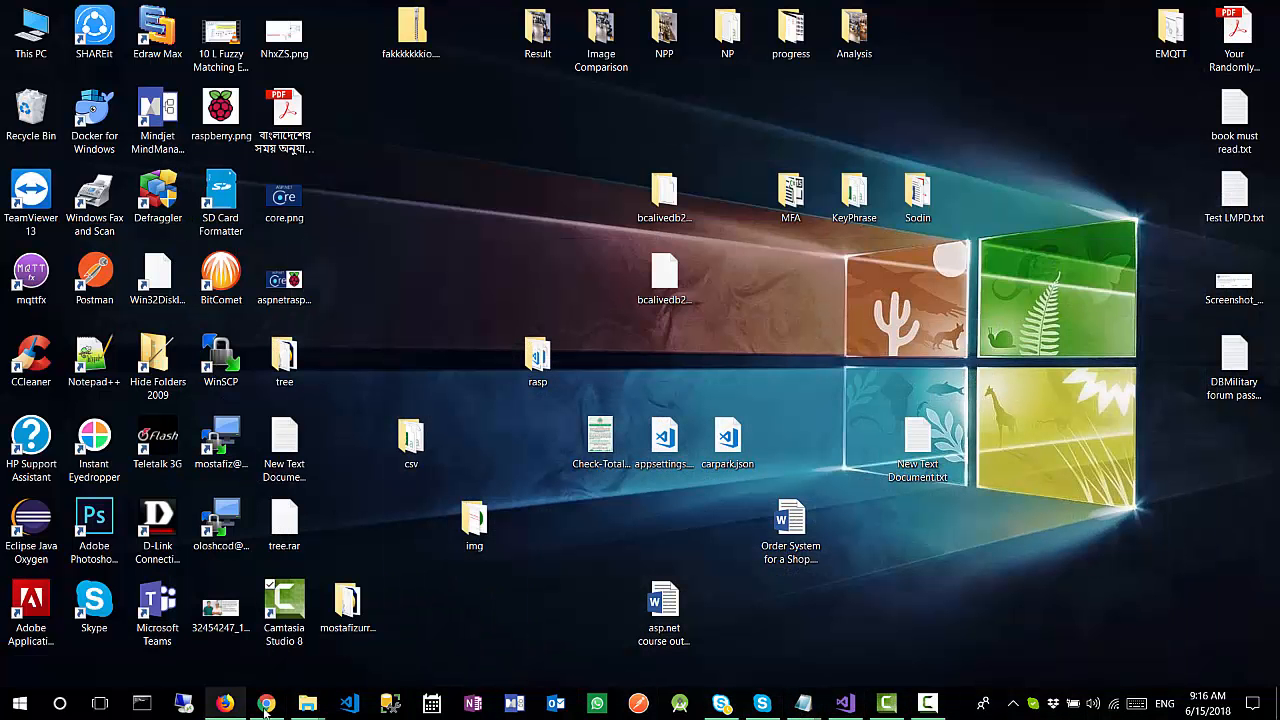
mouse_move(307, 700)
click(378, 644)
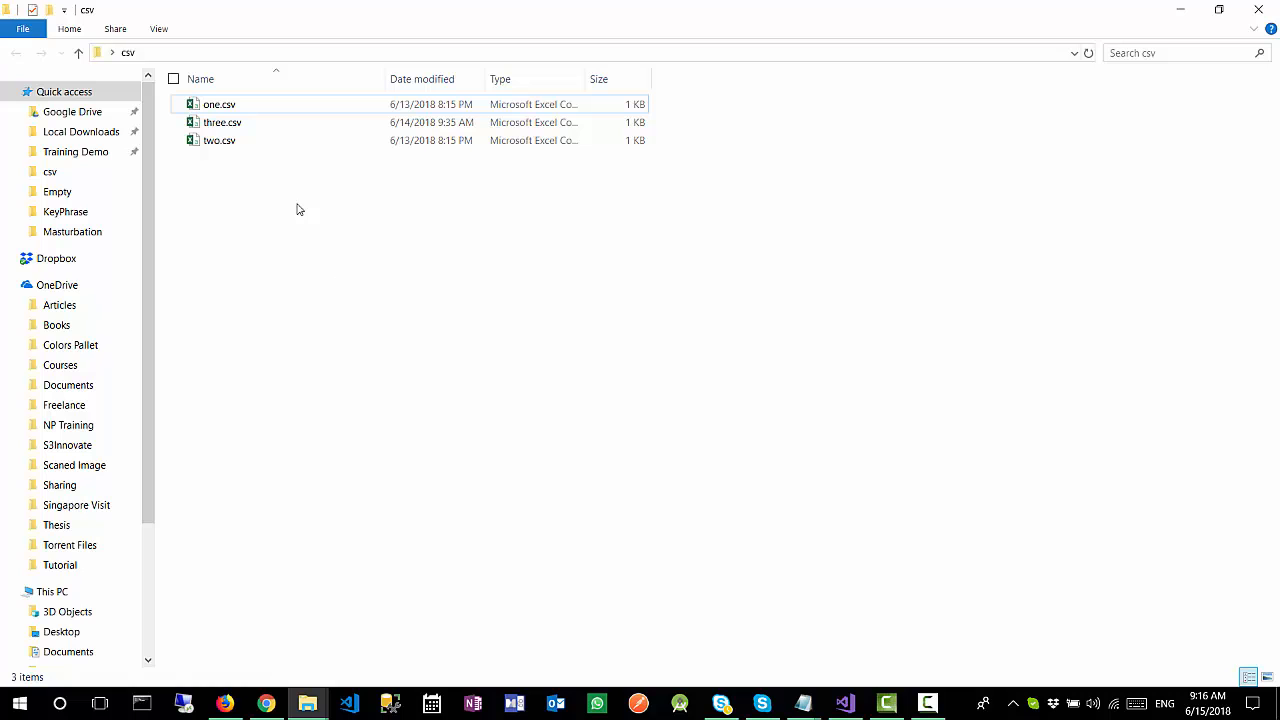
double_click(248, 106)
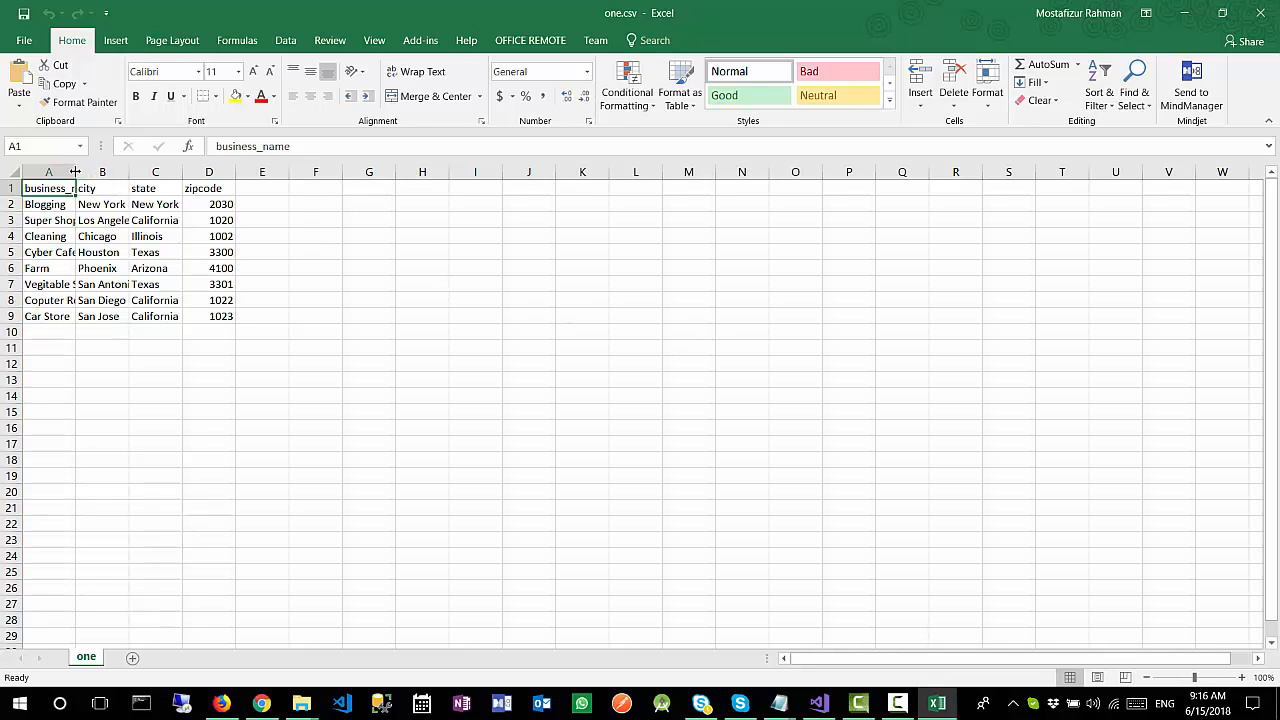
drag(81, 173, 439, 172)
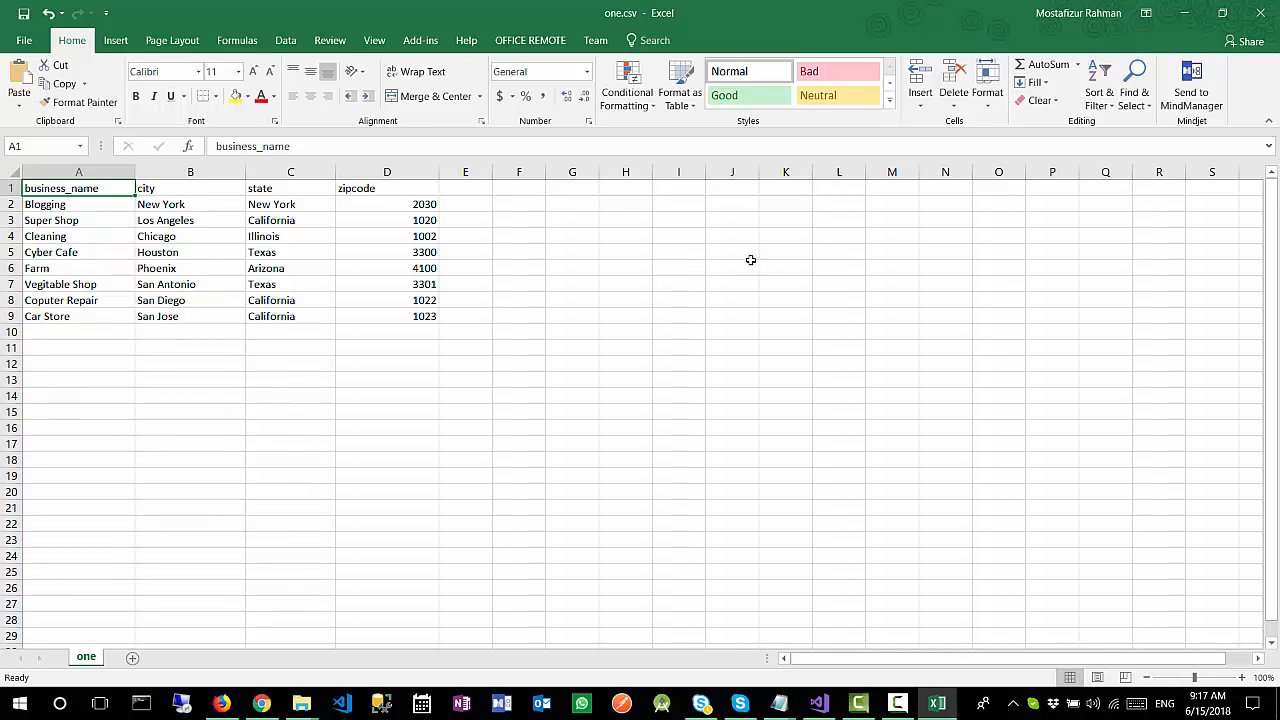
Step: Examine the column headers and the business_name, city and state entries in one.csv, and close it without saving
click(178, 190)
click(268, 190)
click(390, 190)
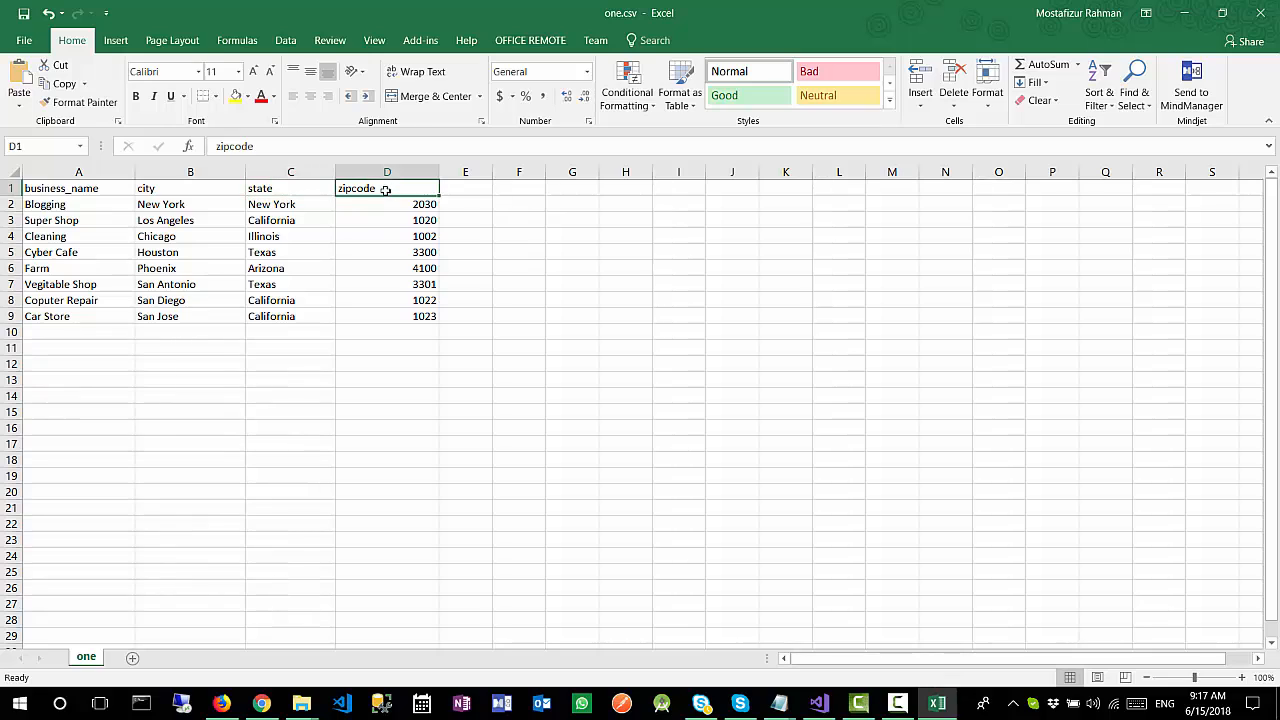
click(111, 192)
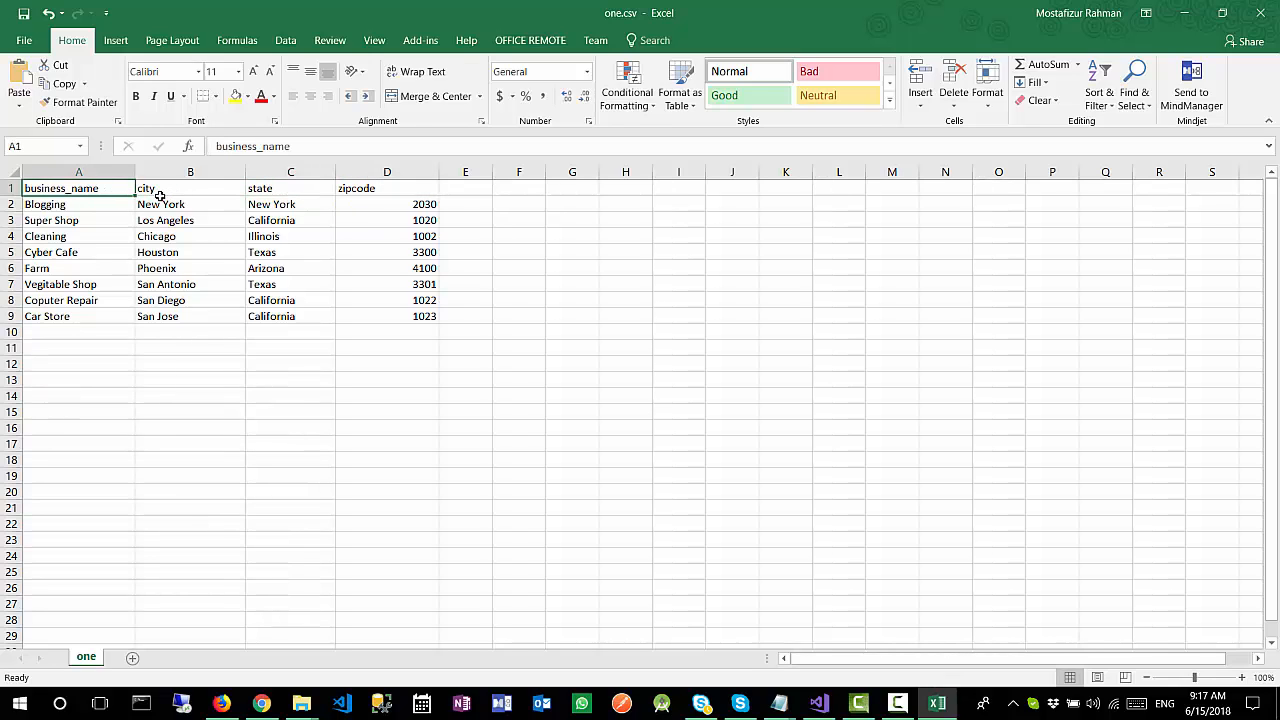
click(169, 193)
click(285, 191)
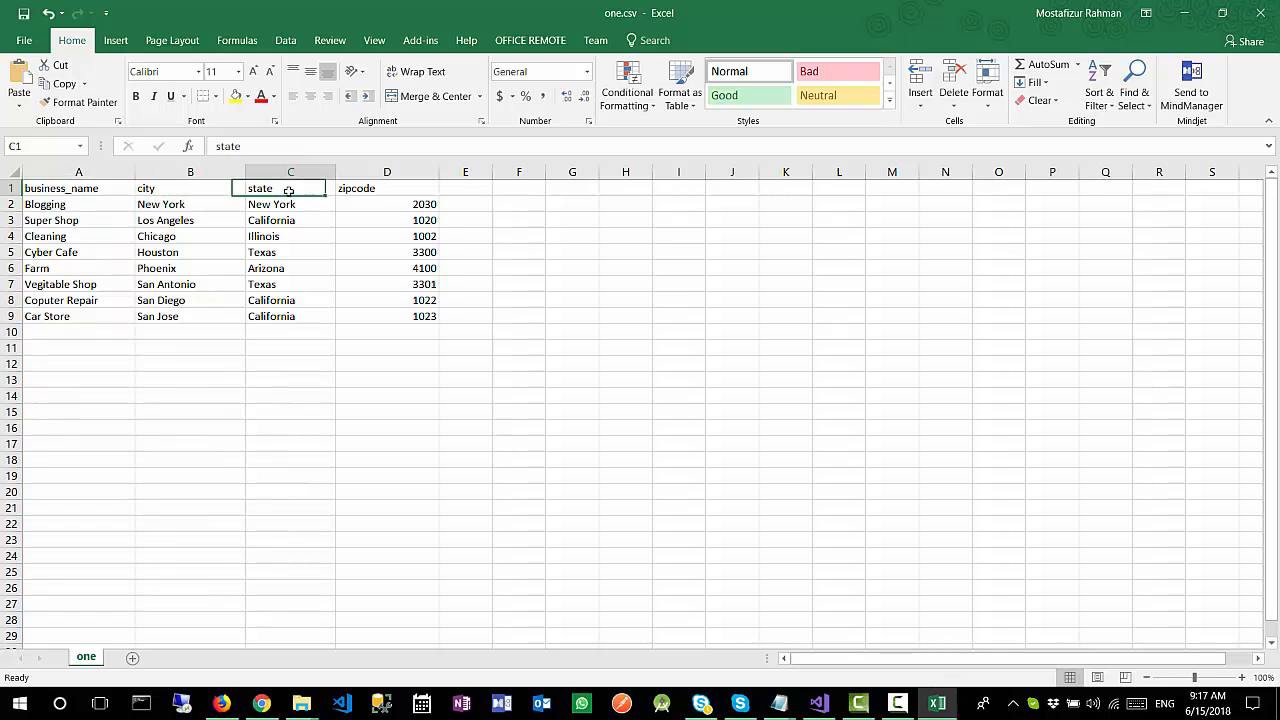
click(390, 191)
drag(50, 376, 57, 205)
drag(189, 360, 172, 218)
drag(292, 348, 288, 205)
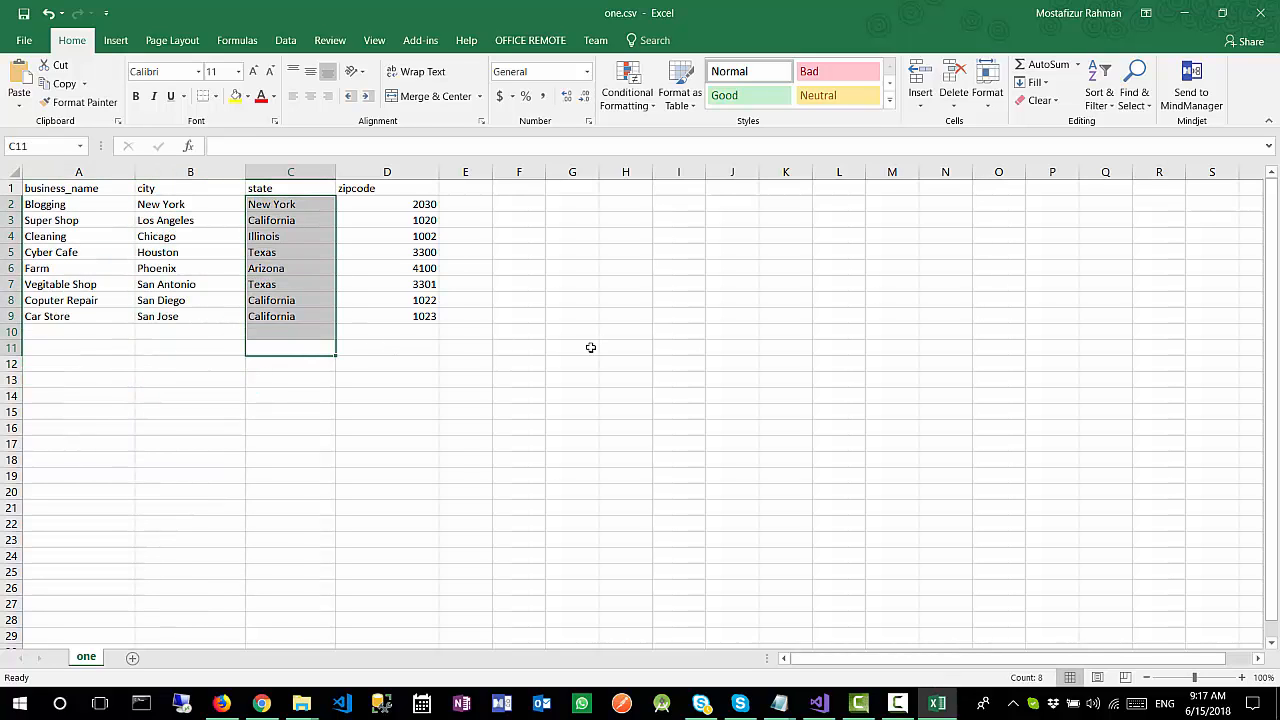
click(1262, 13)
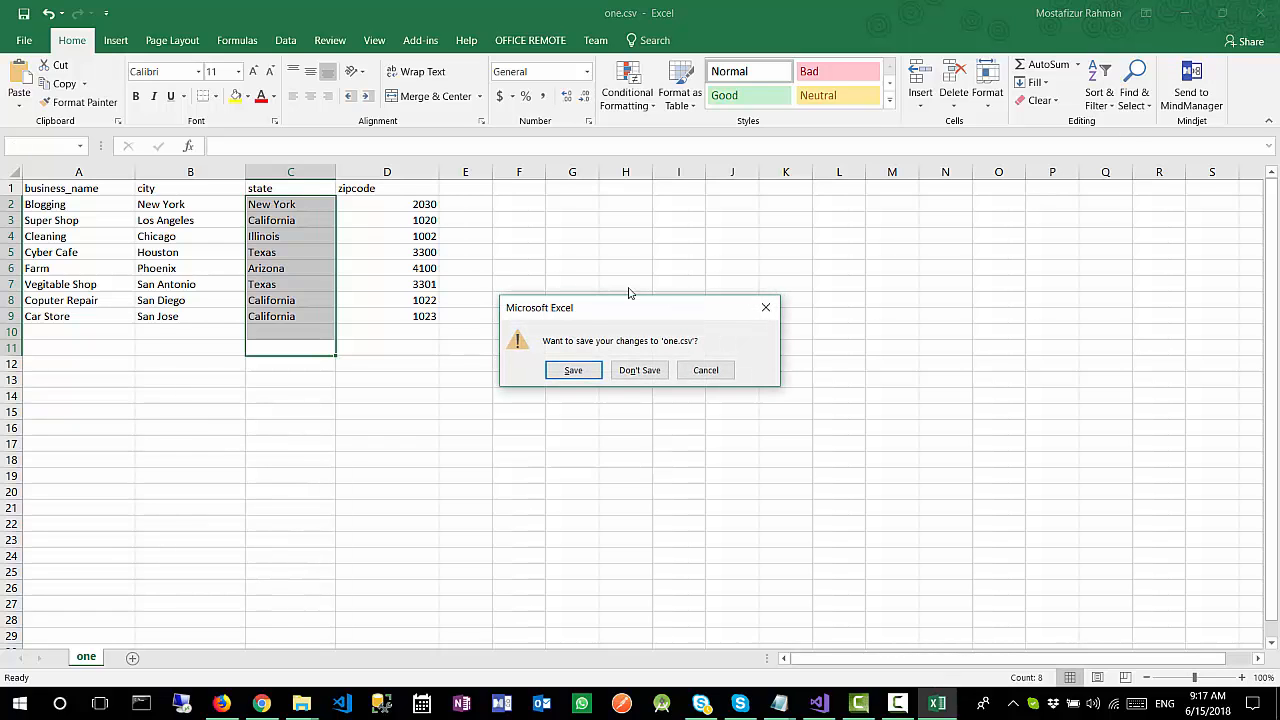
click(636, 368)
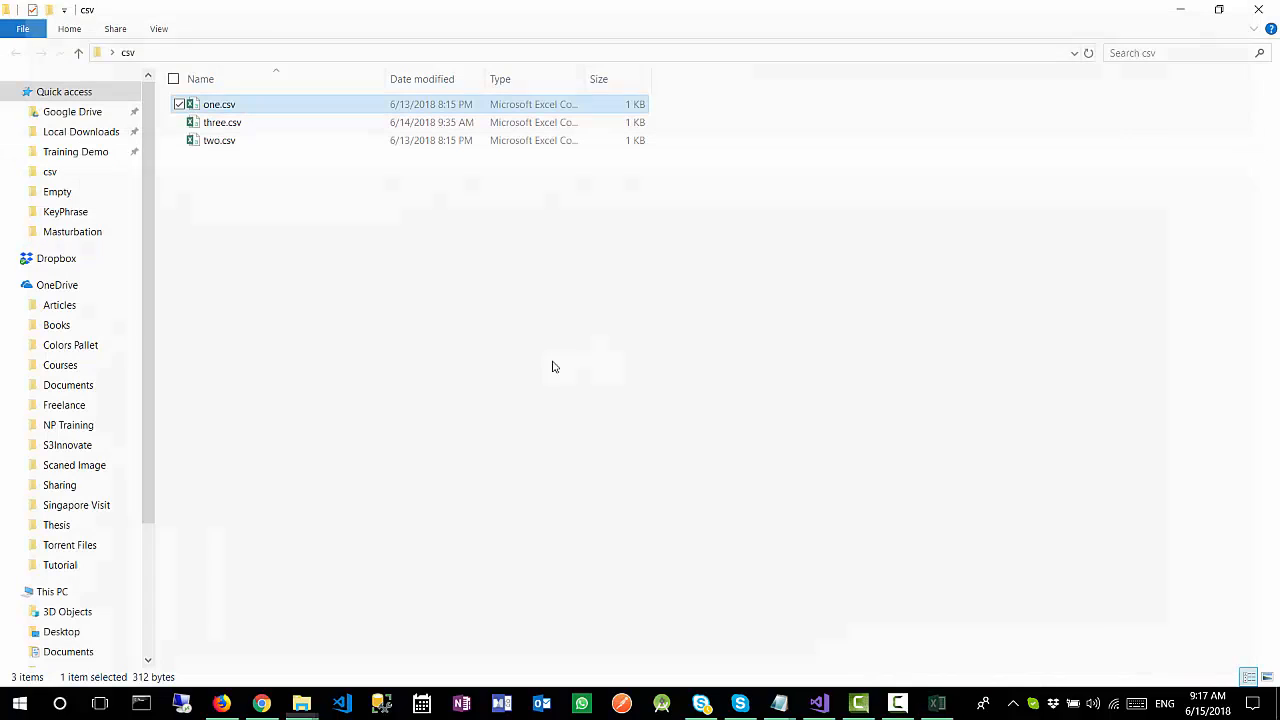
Step: Open three.csv, examine its city and state entries with the columns widened, and close it without saving
click(225, 127)
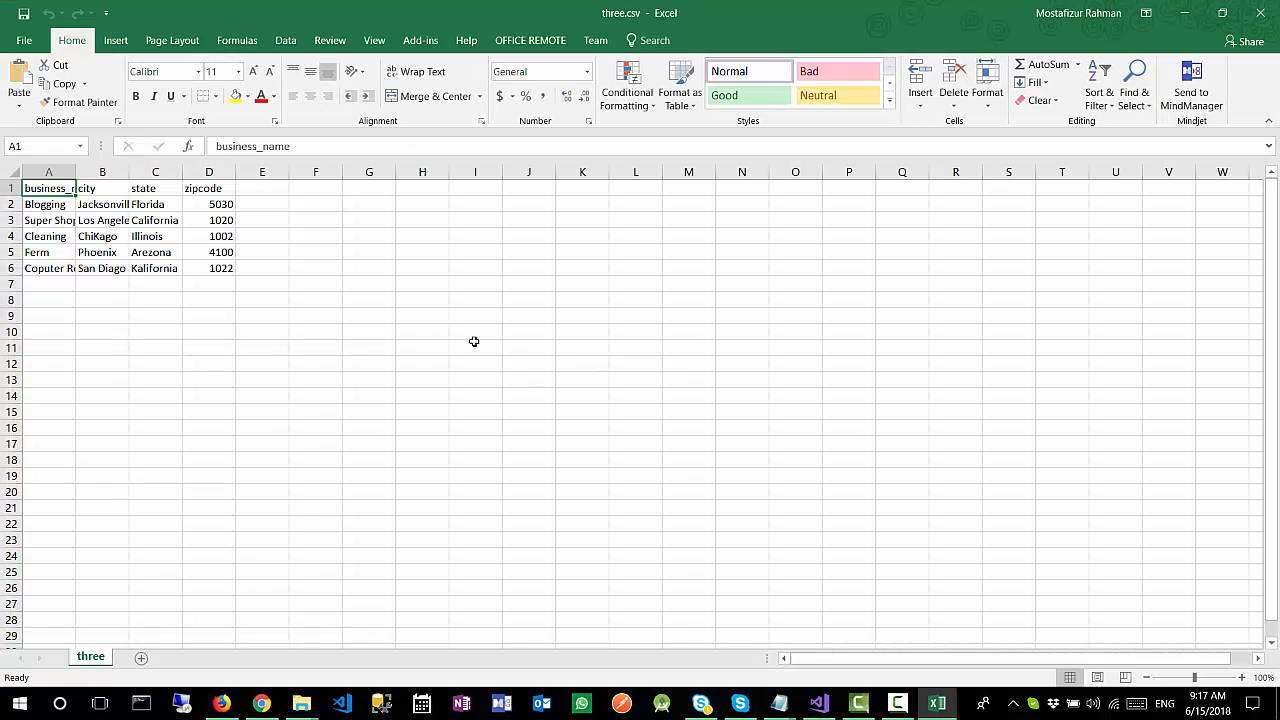
drag(77, 172, 291, 172)
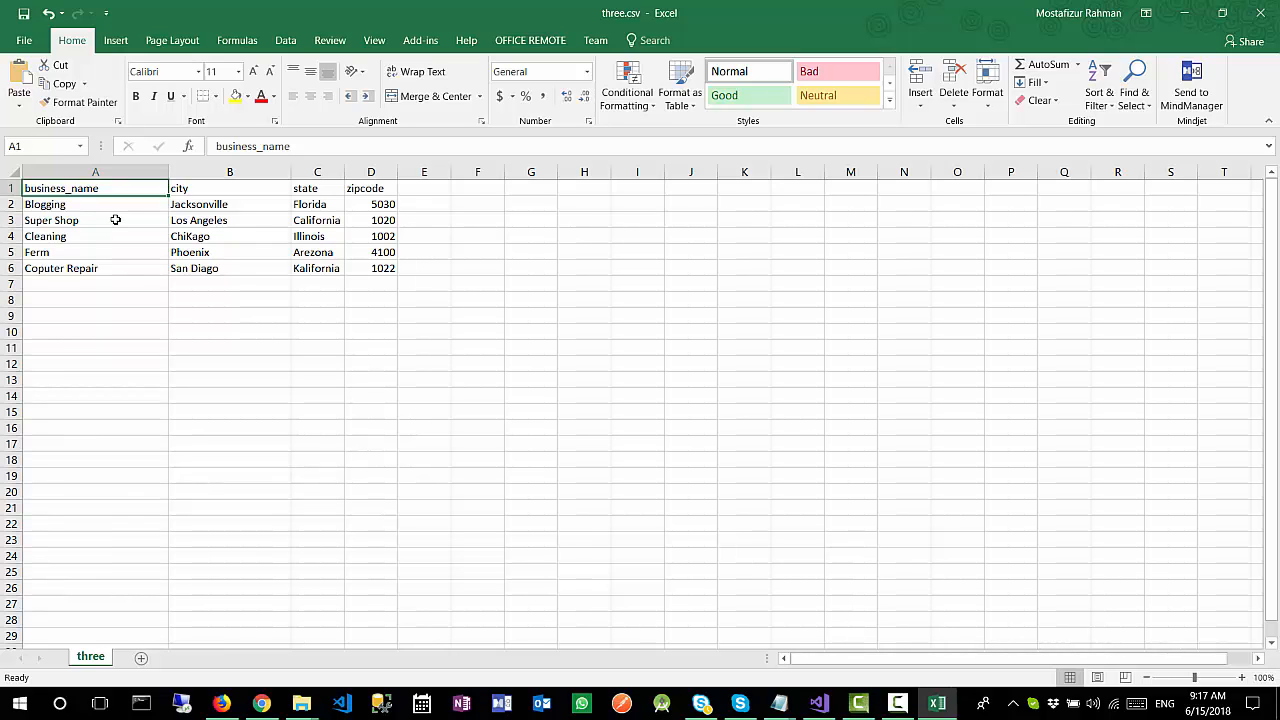
click(222, 238)
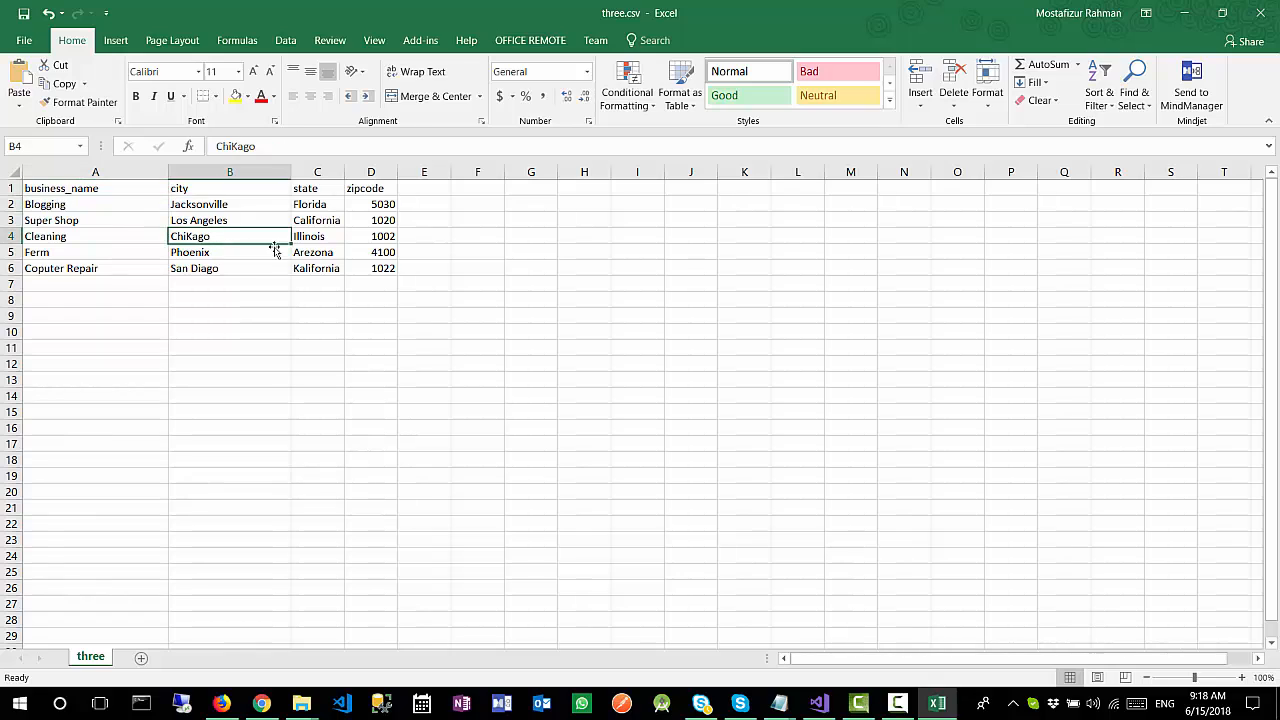
click(328, 241)
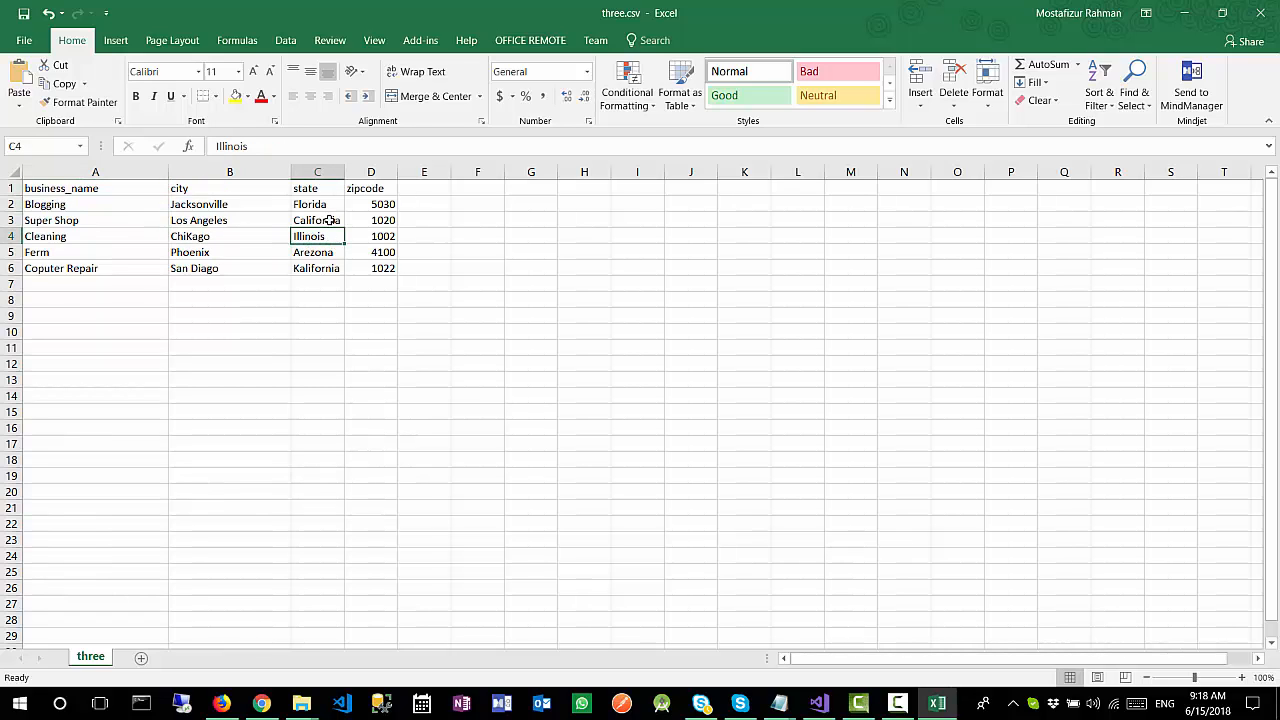
click(330, 219)
click(248, 223)
click(244, 238)
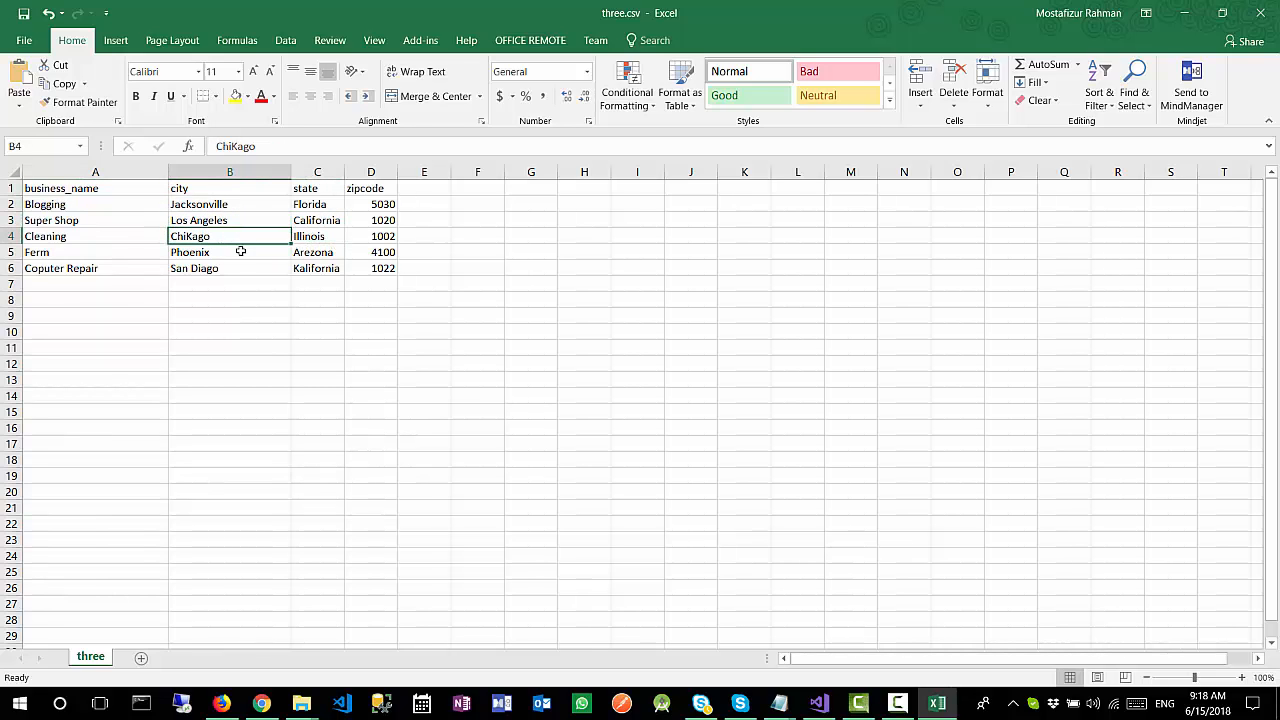
click(240, 253)
click(235, 240)
click(247, 222)
click(257, 206)
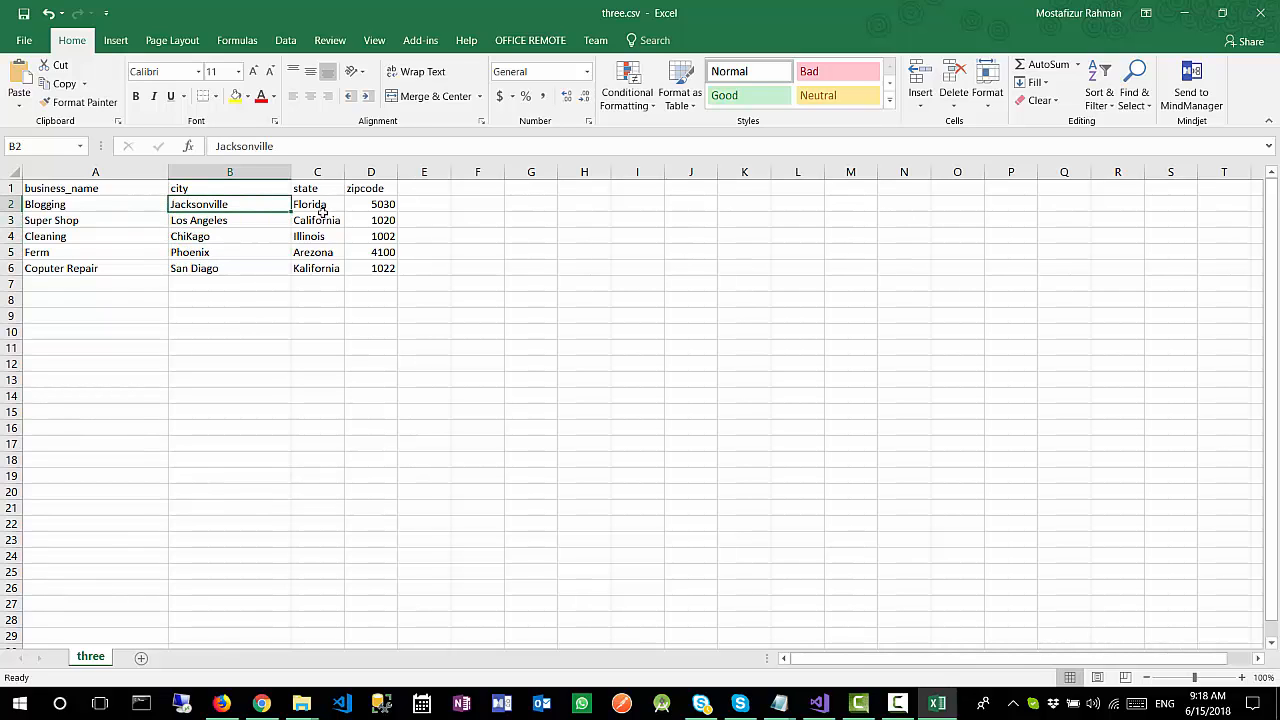
click(328, 202)
click(340, 237)
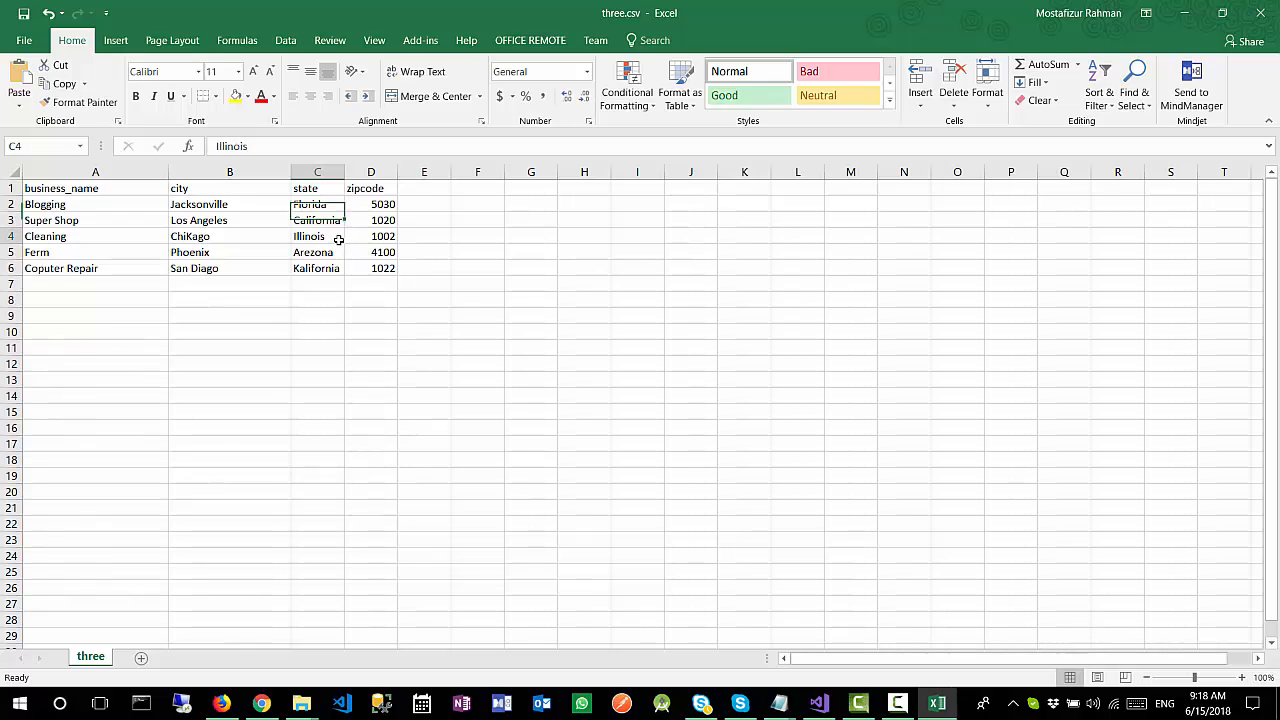
click(231, 240)
click(258, 221)
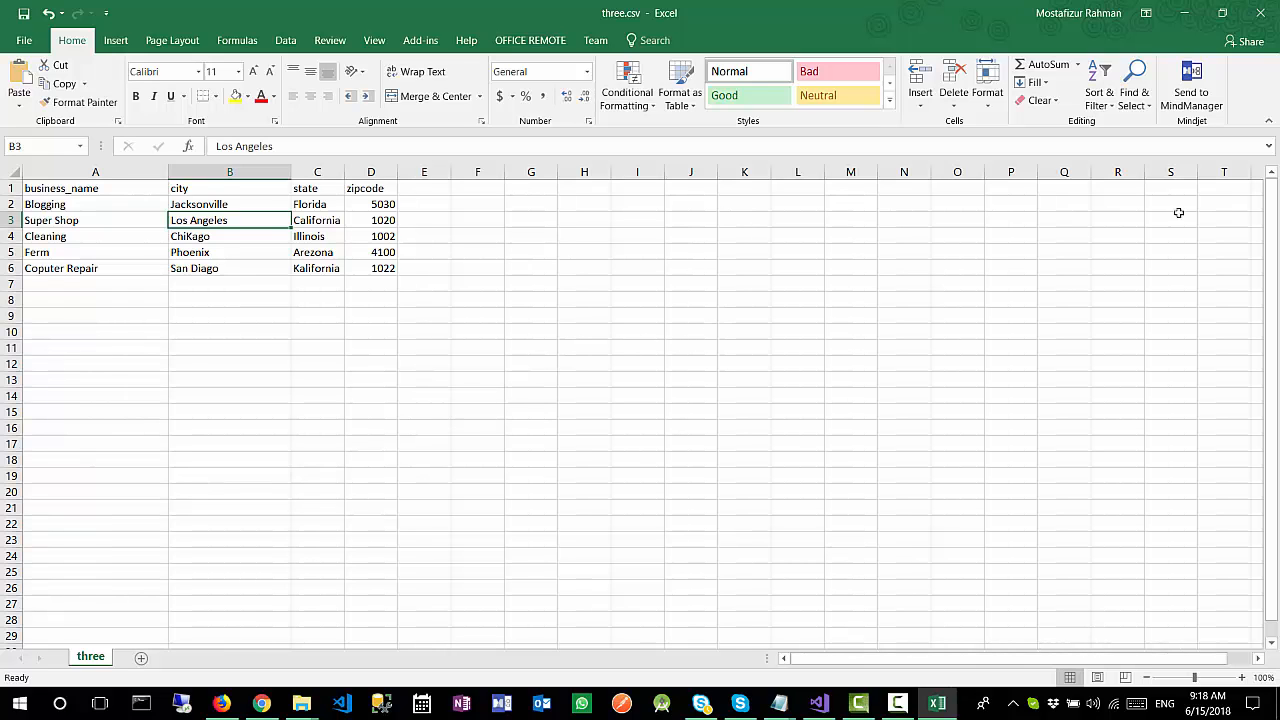
click(1260, 13)
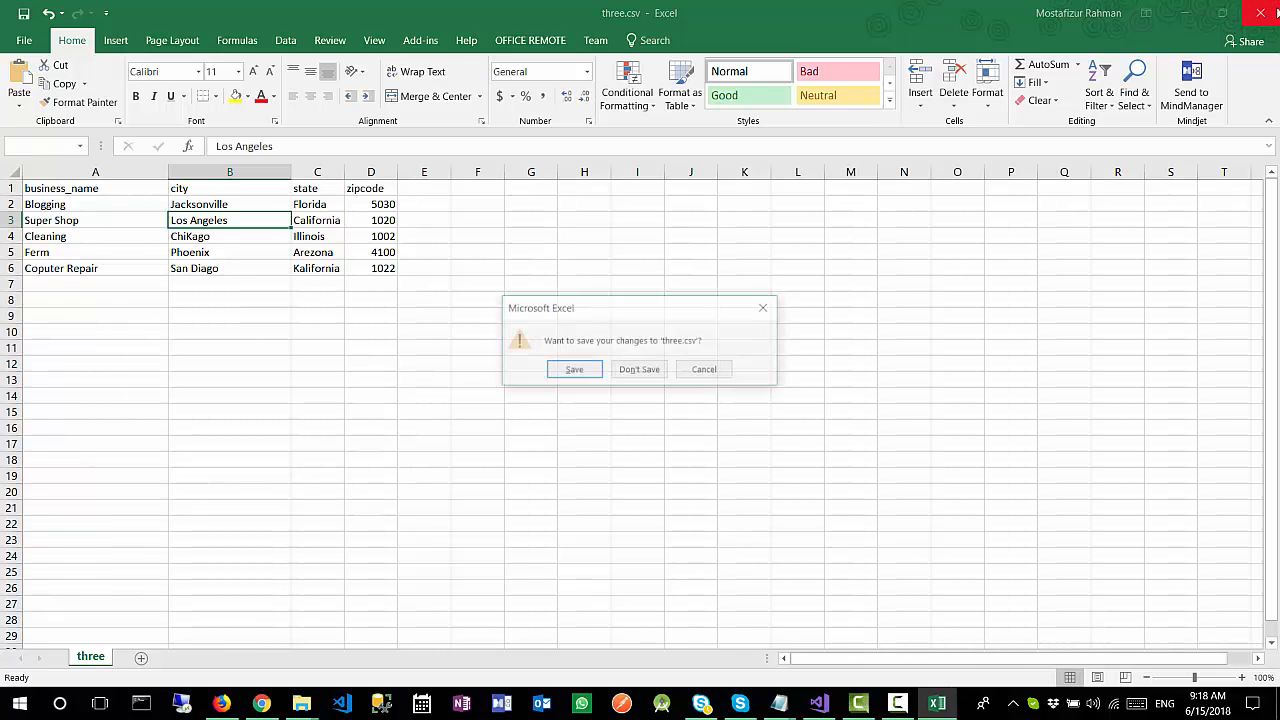
click(639, 370)
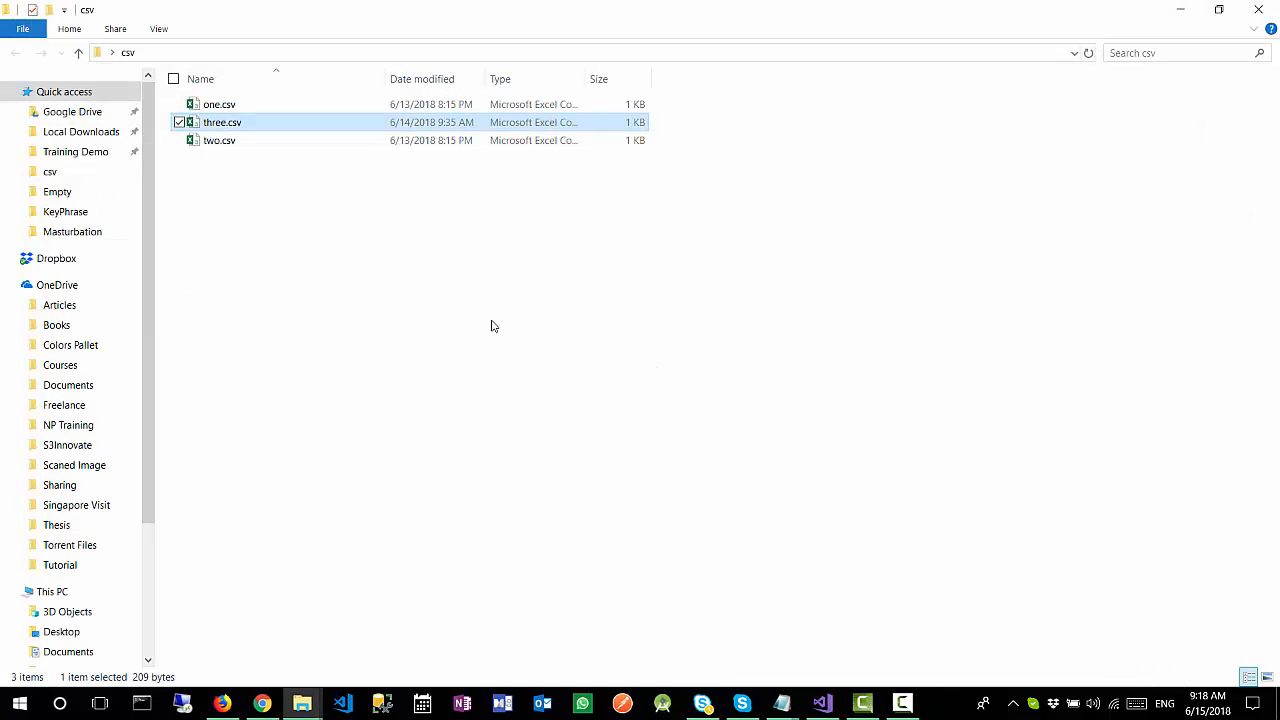
Step: Open two.csv, examine its state entries with the columns widened, and close it without saving
click(257, 144)
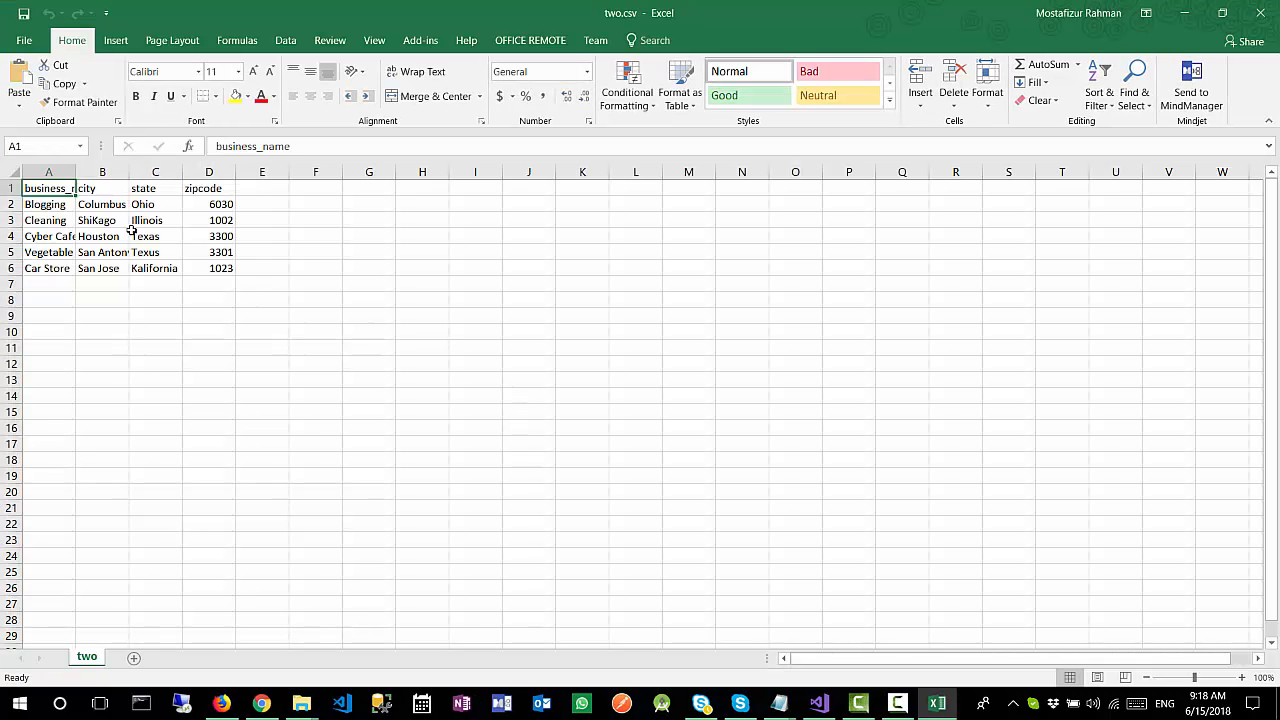
drag(76, 172, 395, 170)
click(289, 237)
click(300, 262)
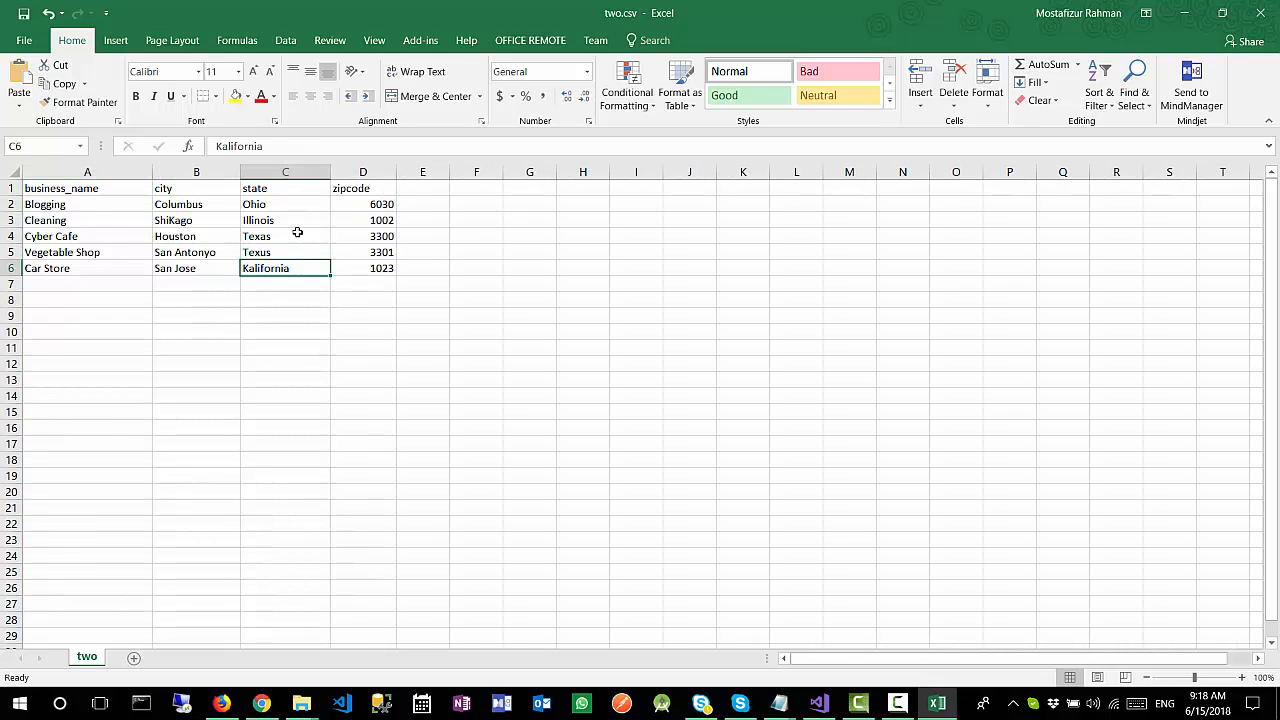
key(Up)
key(Up)
key(Up)
click(1258, 13)
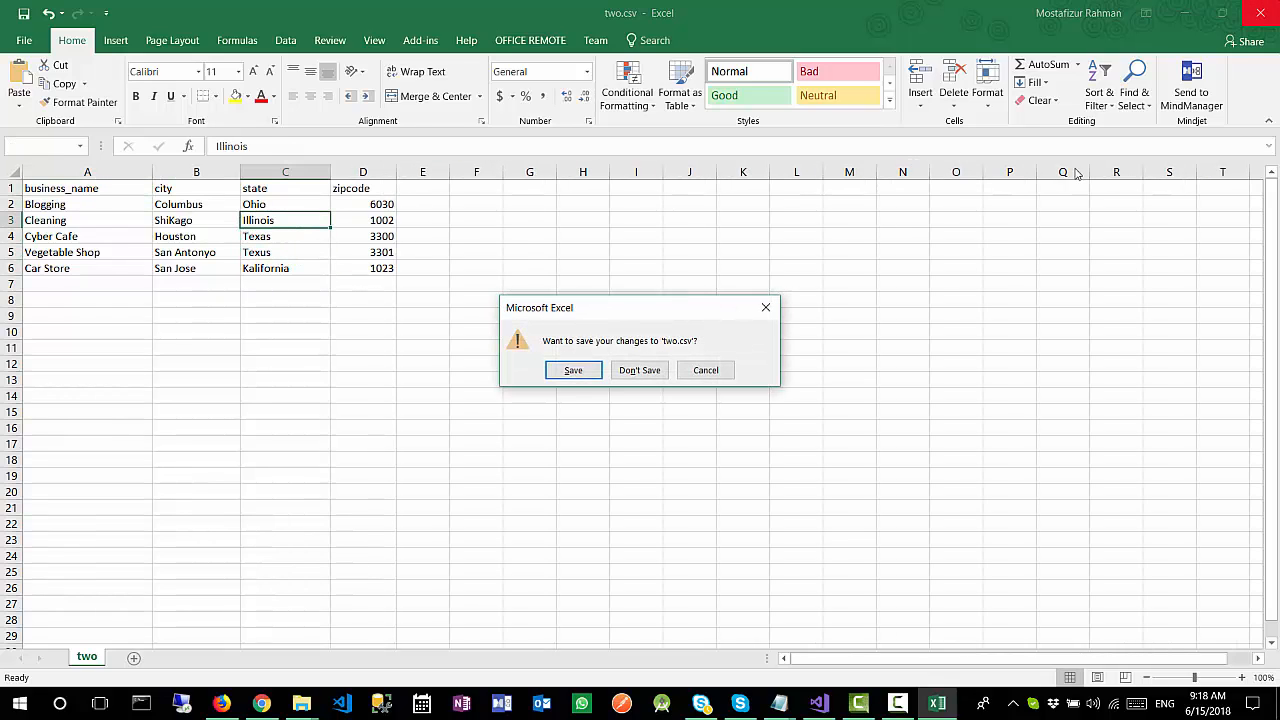
click(634, 369)
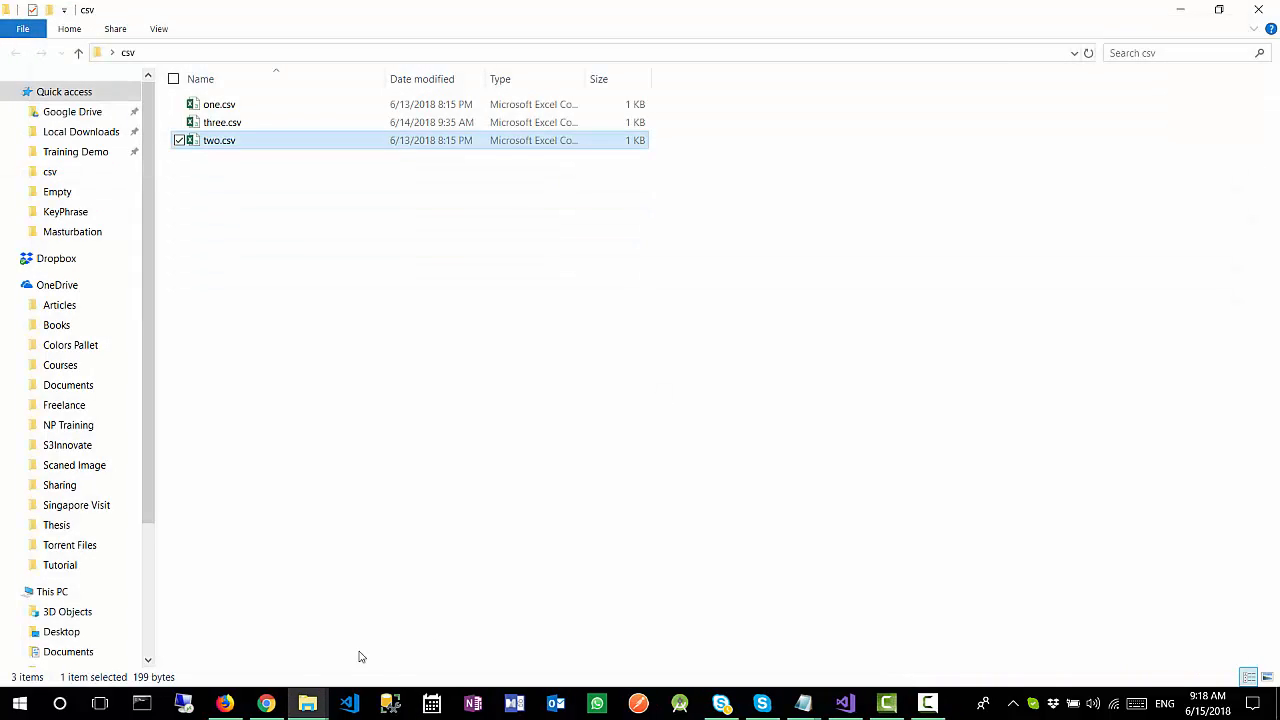
Step: Run the FileJoin project from Visual Studio in Firefox and close the Facebook tab
click(848, 706)
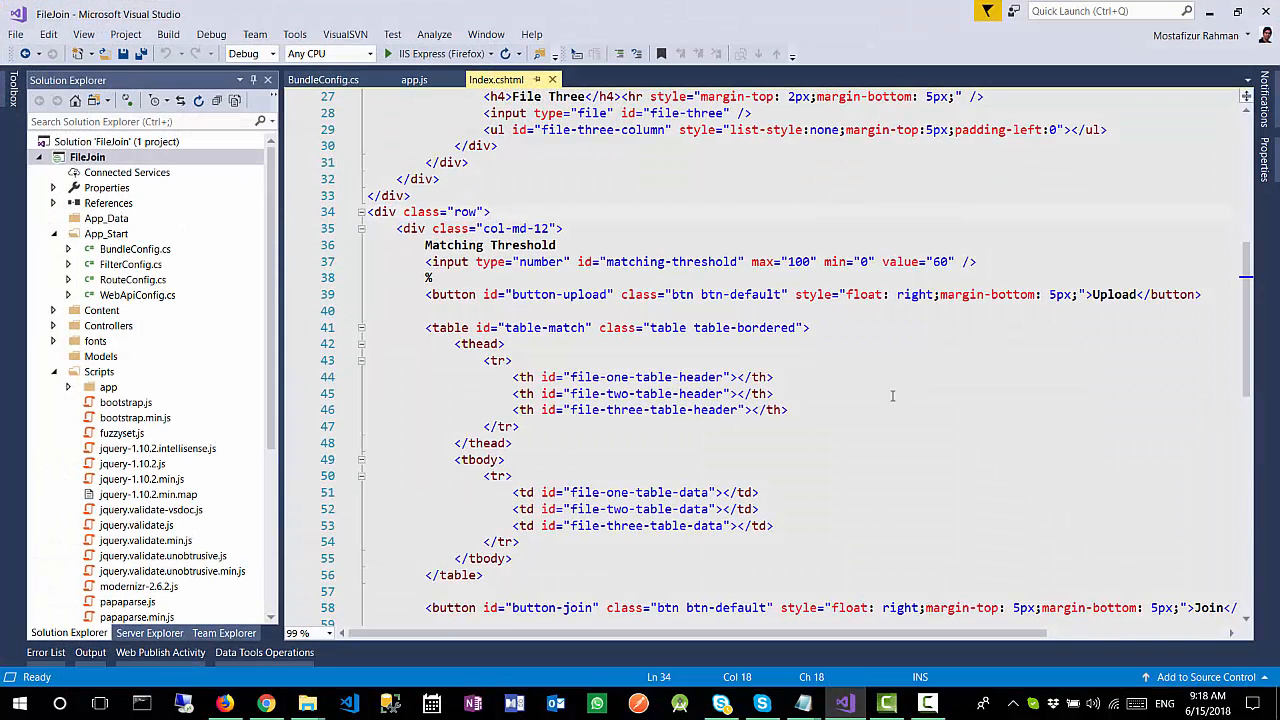
click(860, 374)
click(581, 230)
click(440, 53)
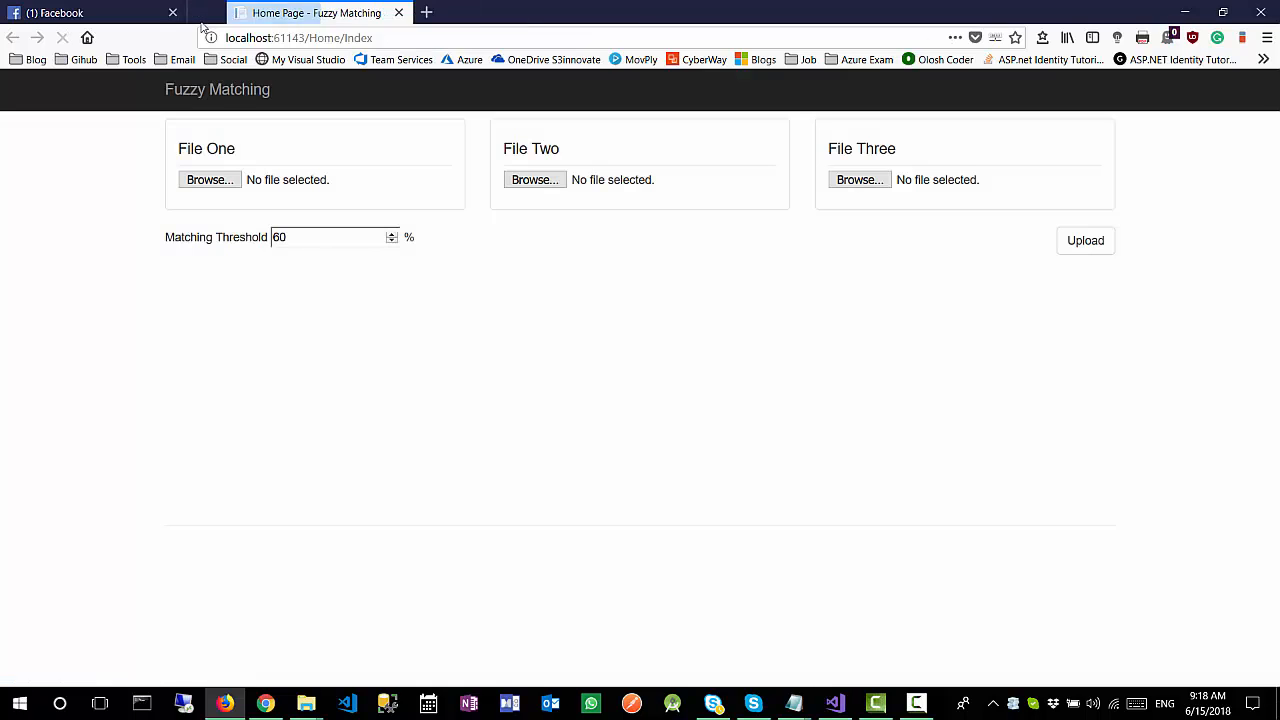
click(360, 12)
click(172, 12)
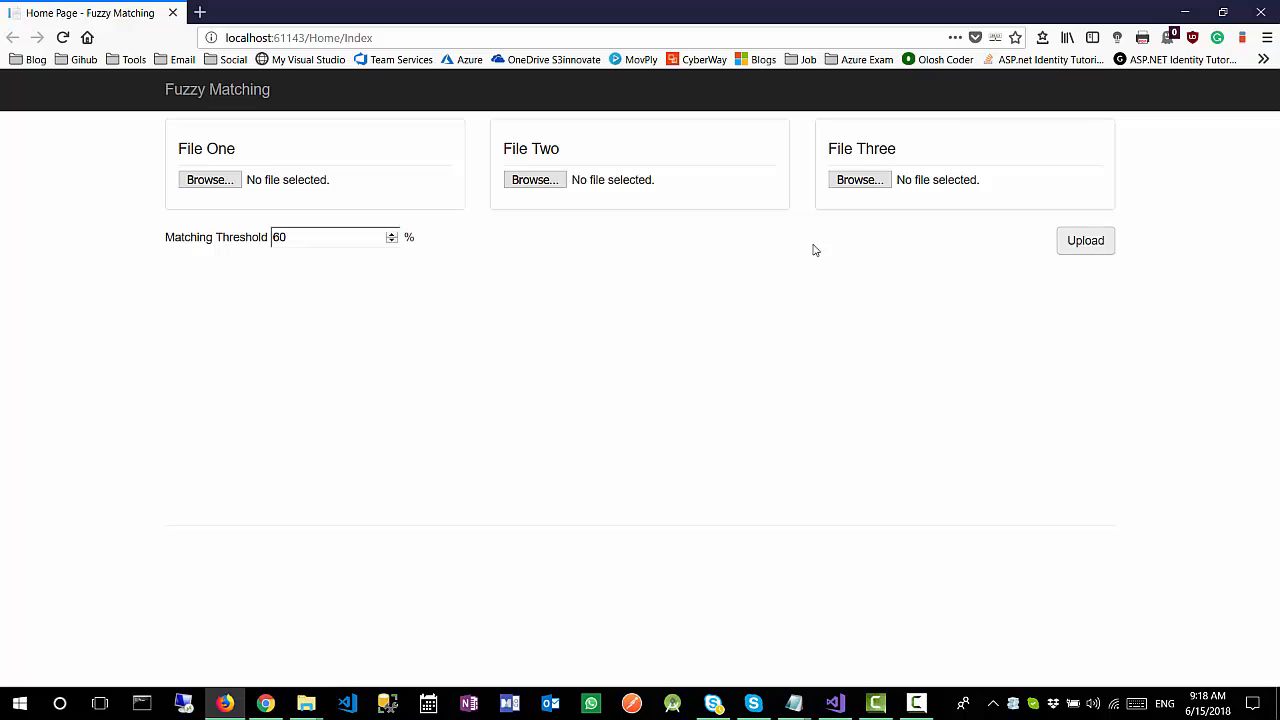
Step: Choose one.csv for File One, two.csv for File Two and three.csv for File Three, and upload them
click(210, 186)
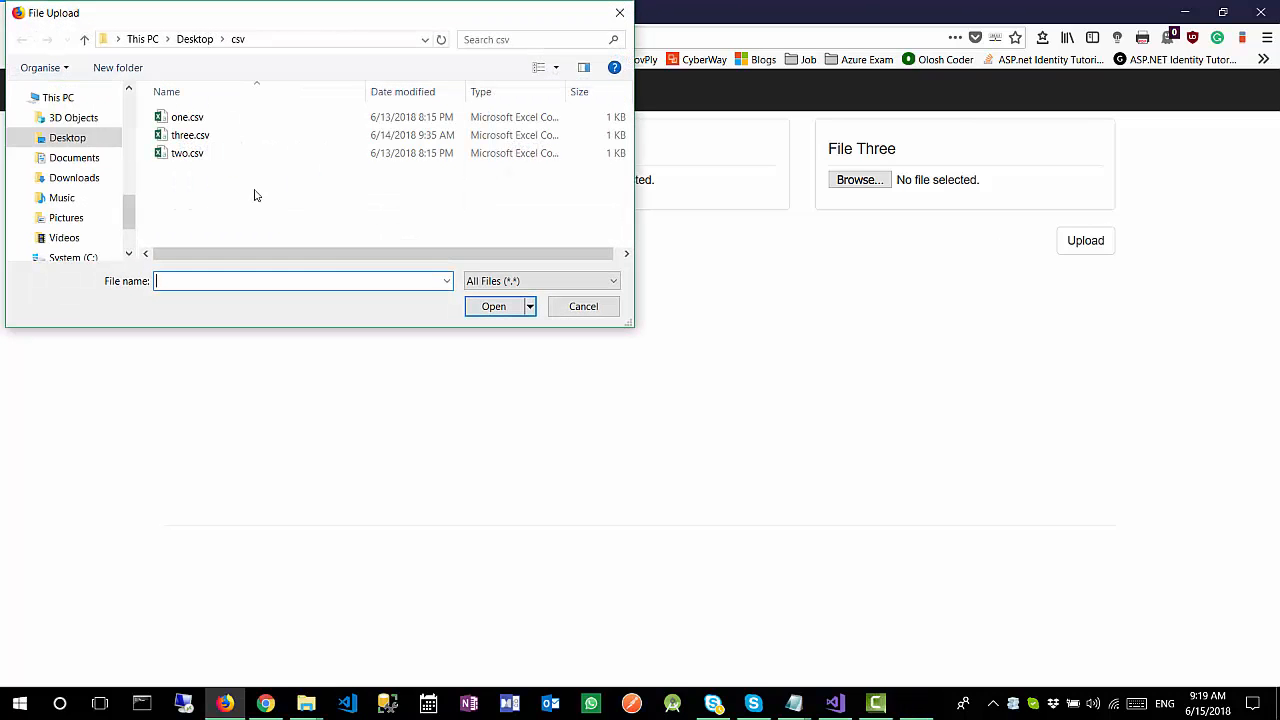
click(208, 120)
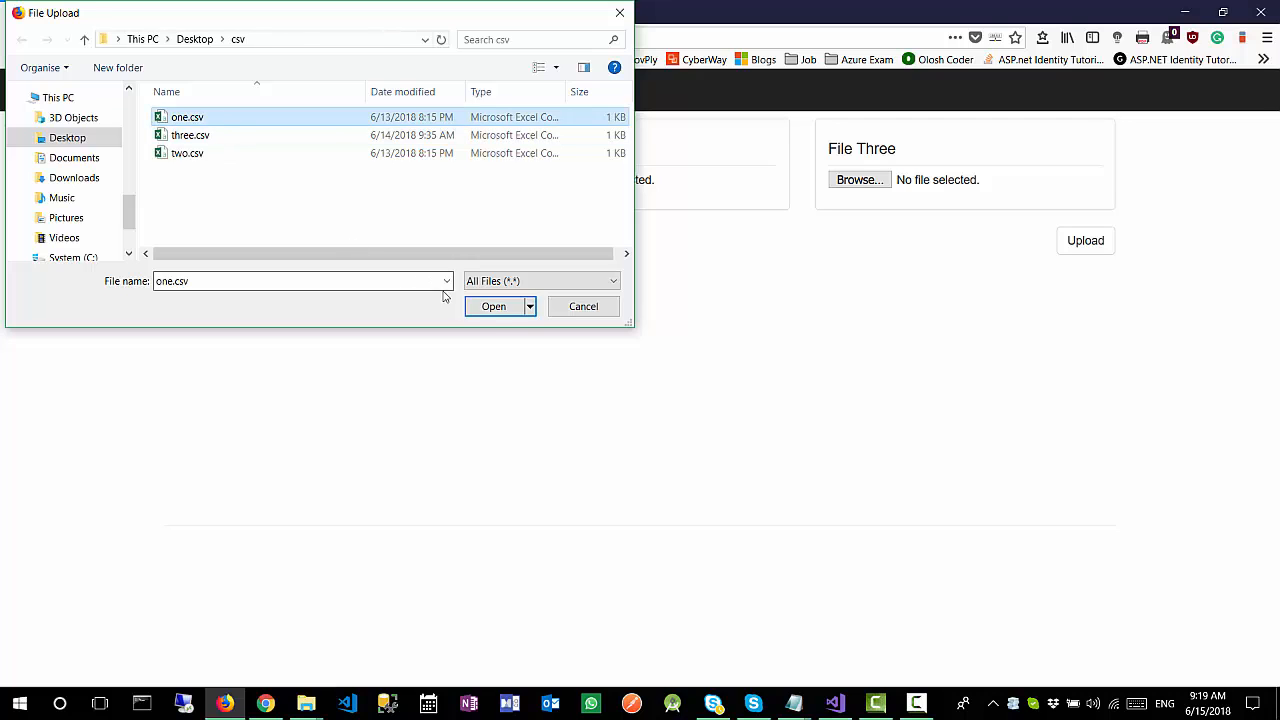
click(493, 306)
click(522, 179)
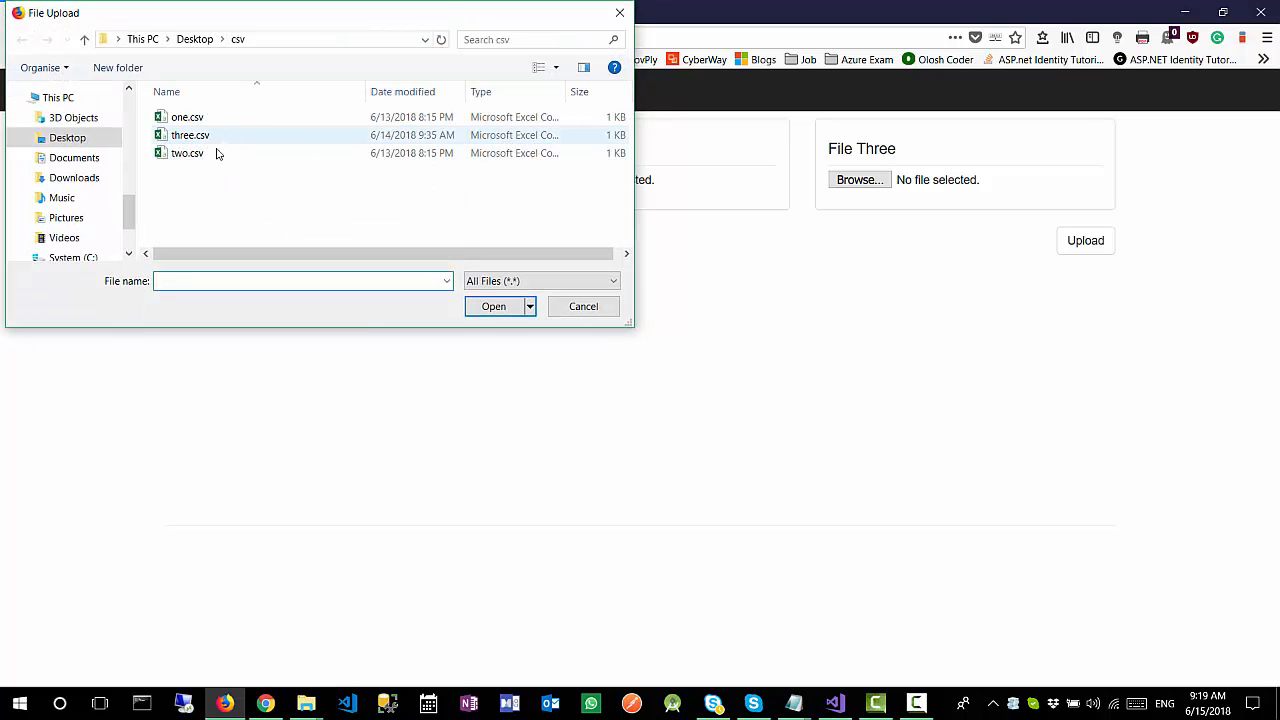
click(214, 155)
click(490, 310)
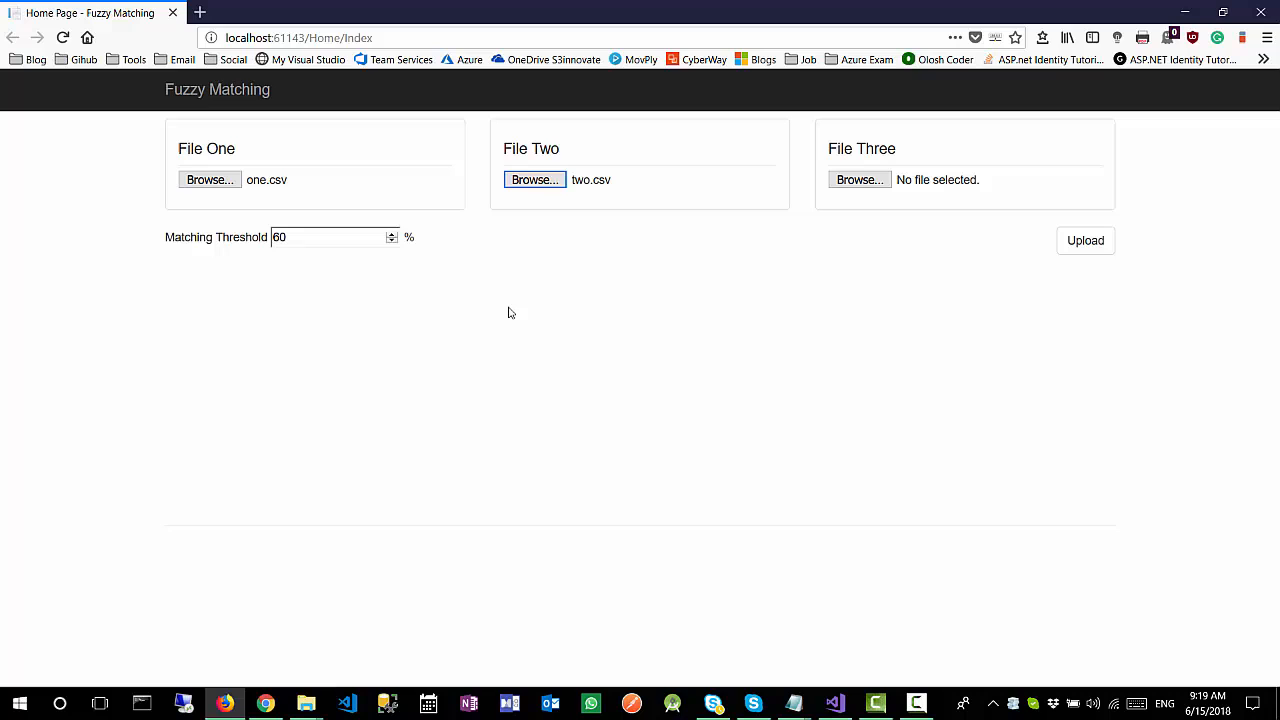
click(880, 184)
click(250, 138)
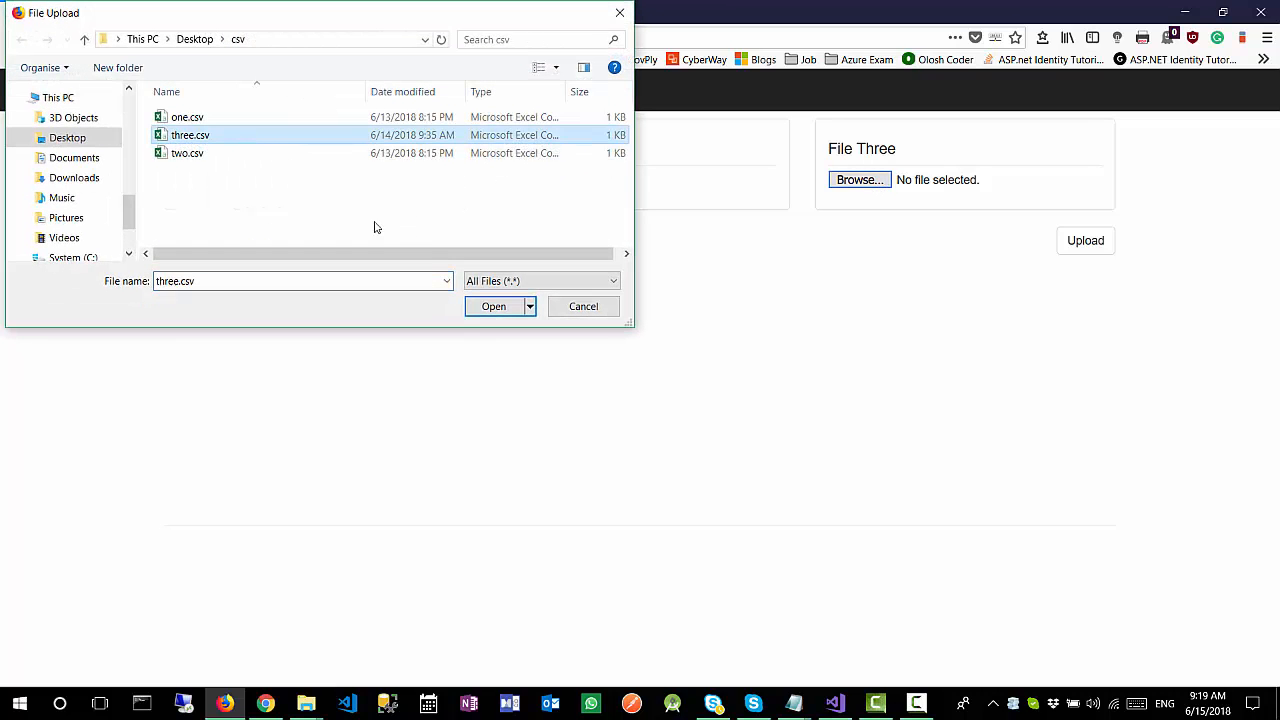
click(482, 311)
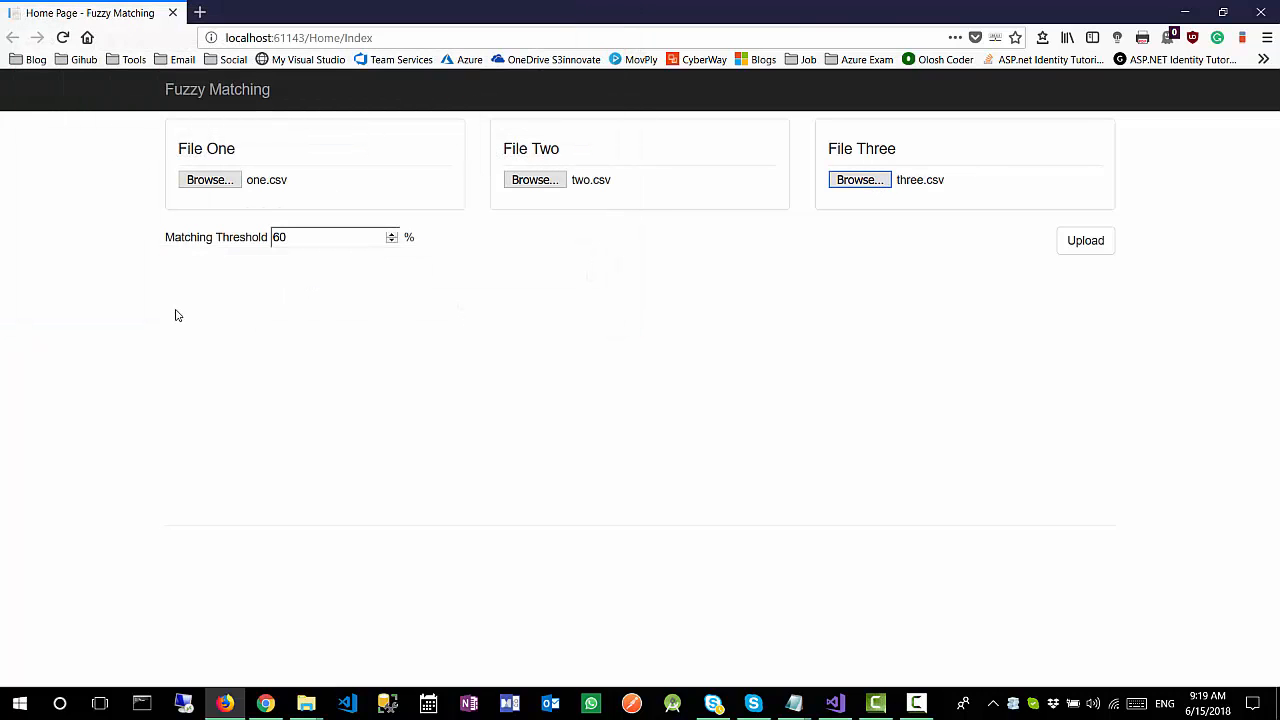
click(1083, 243)
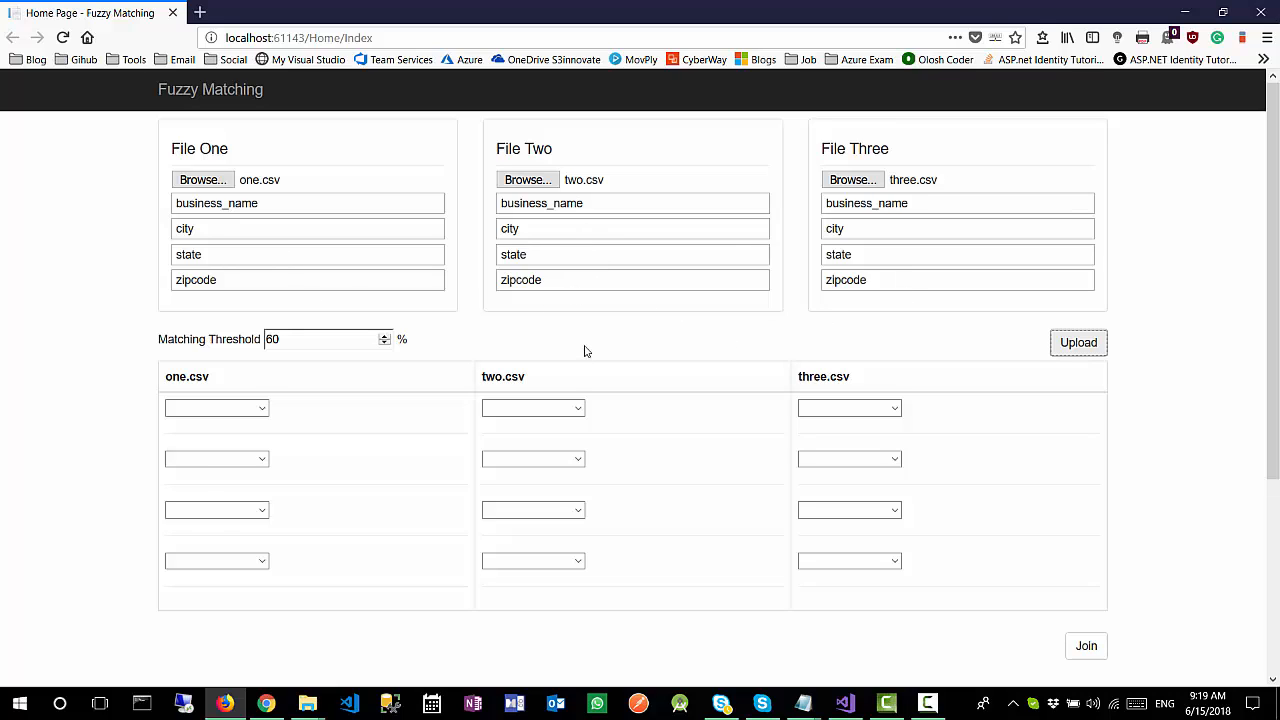
click(151, 341)
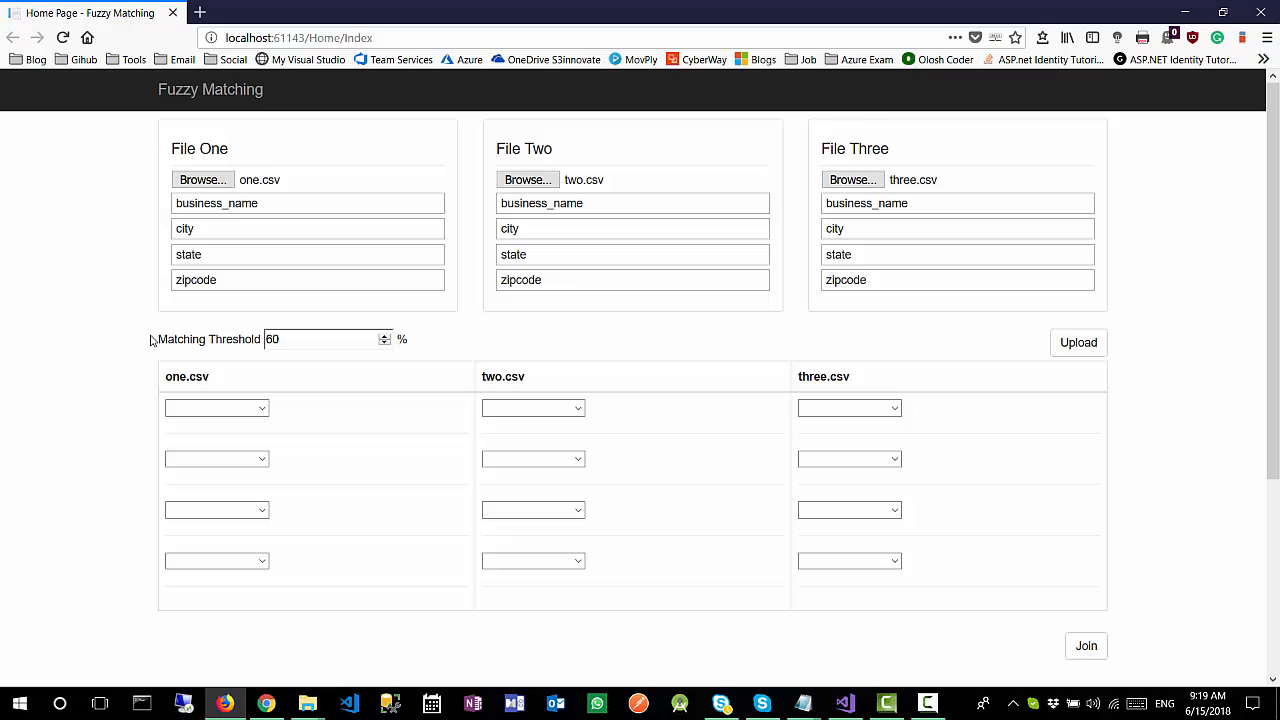
Step: Examine the Matching Threshold setting and its percent unit
drag(160, 341, 261, 338)
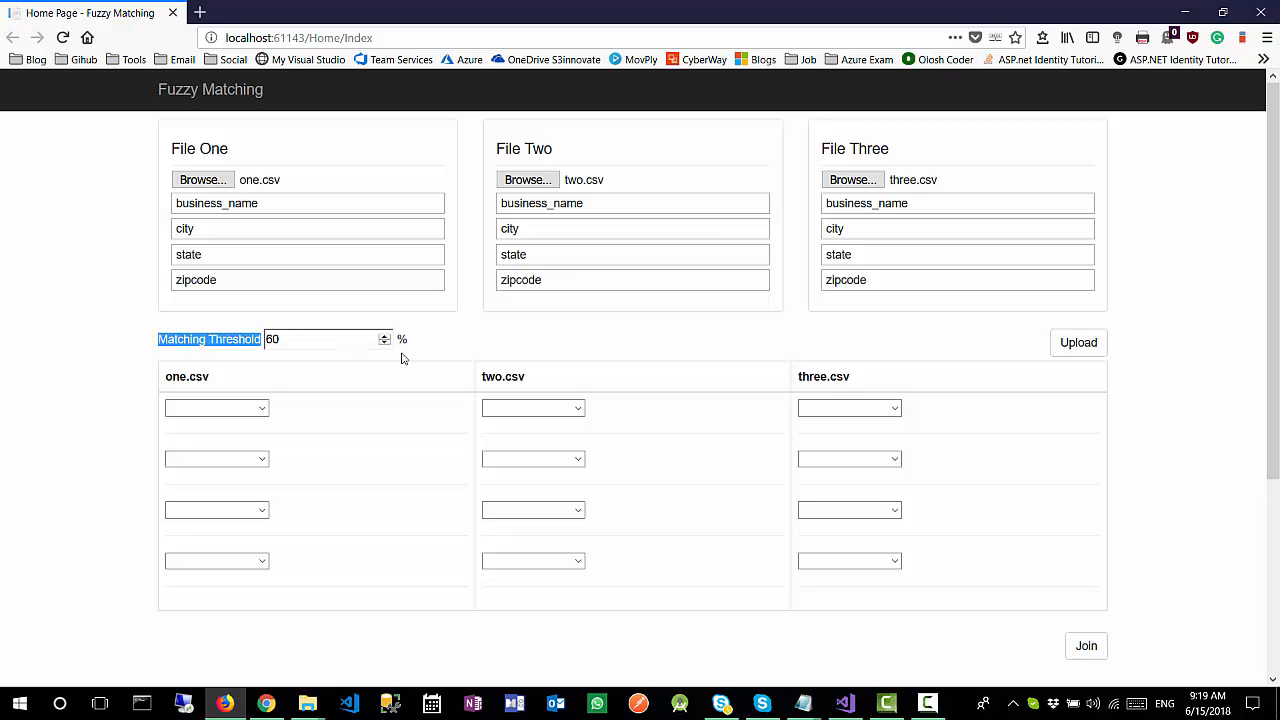
drag(437, 345, 193, 340)
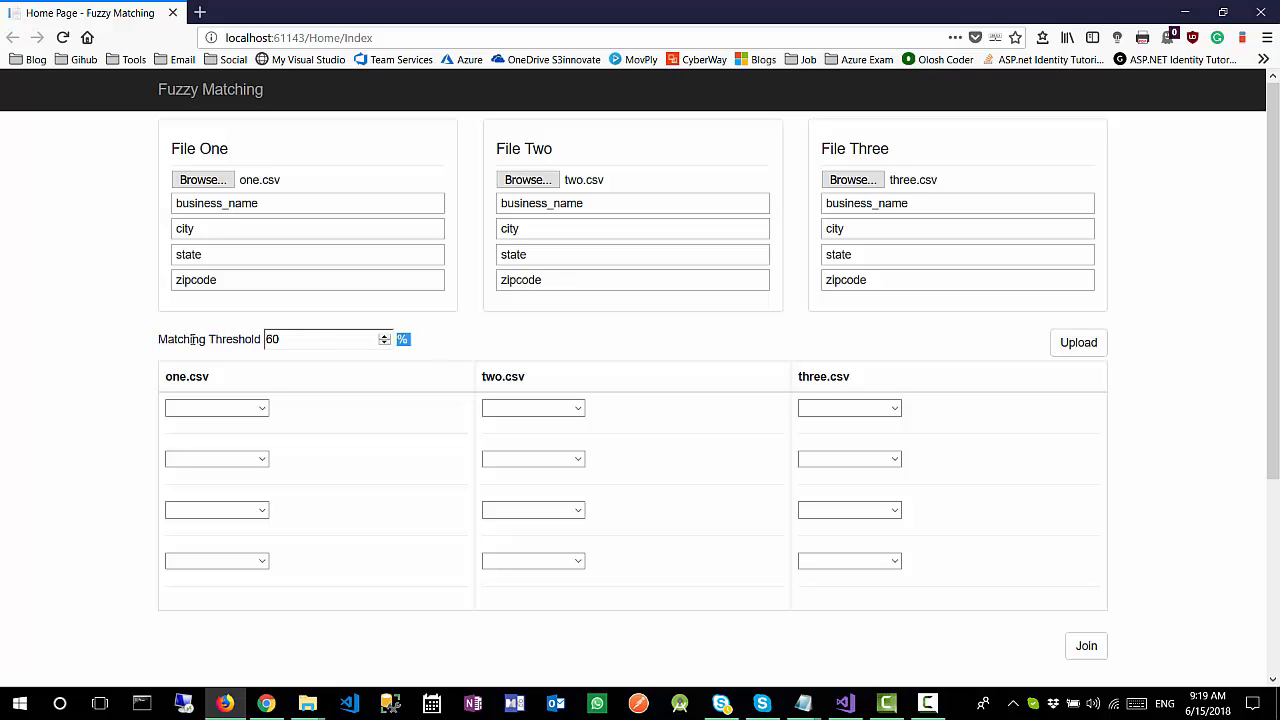
click(113, 334)
Step: Set the first join row to business_name for one.csv, two.csv and three.csv
click(263, 410)
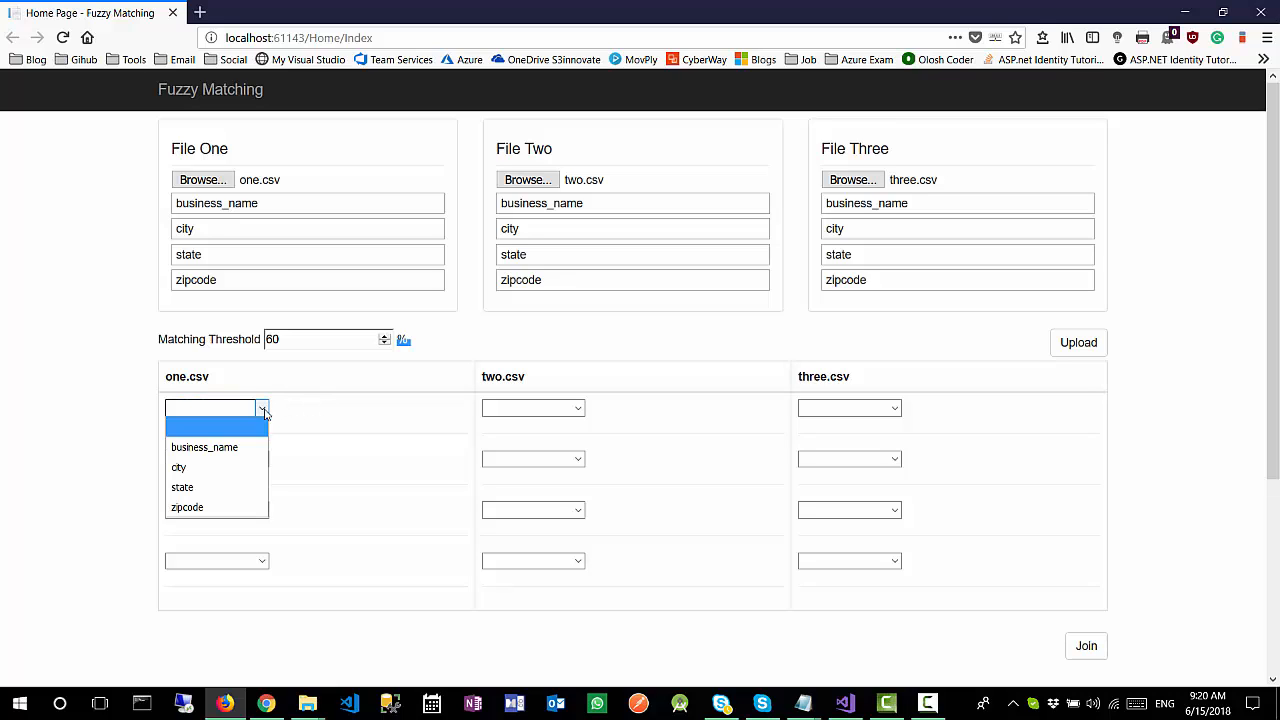
click(243, 451)
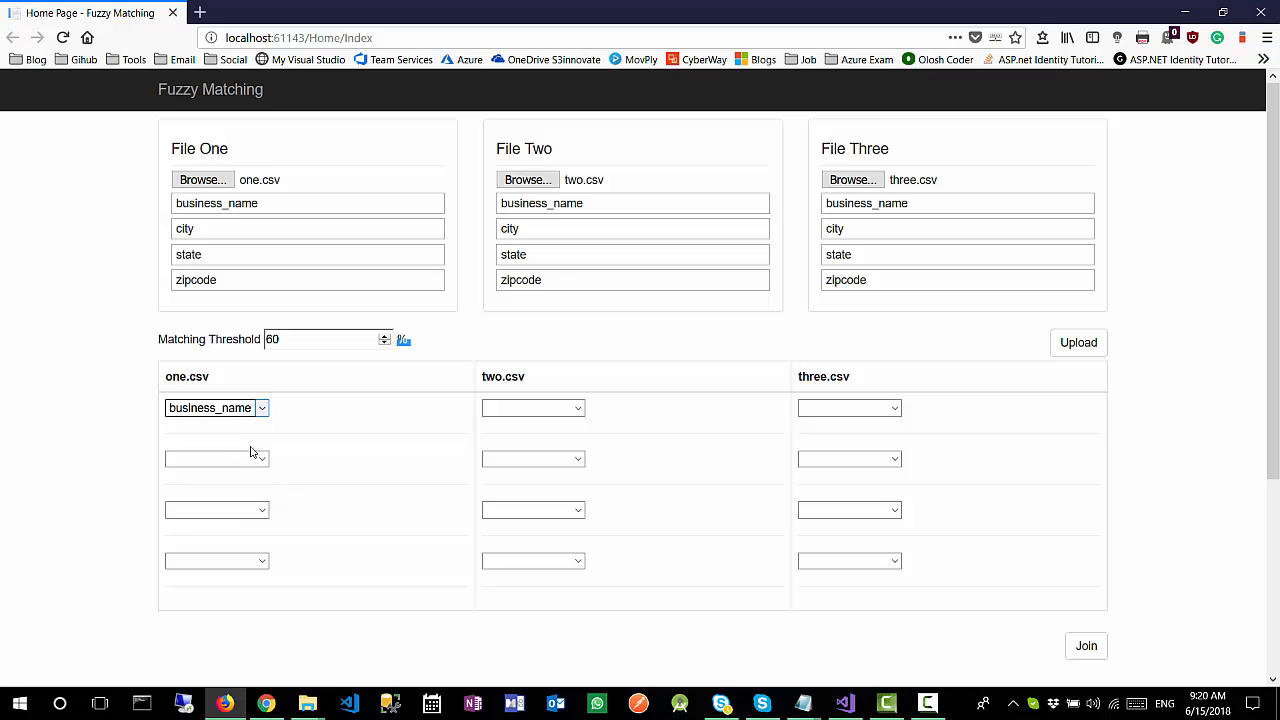
click(579, 409)
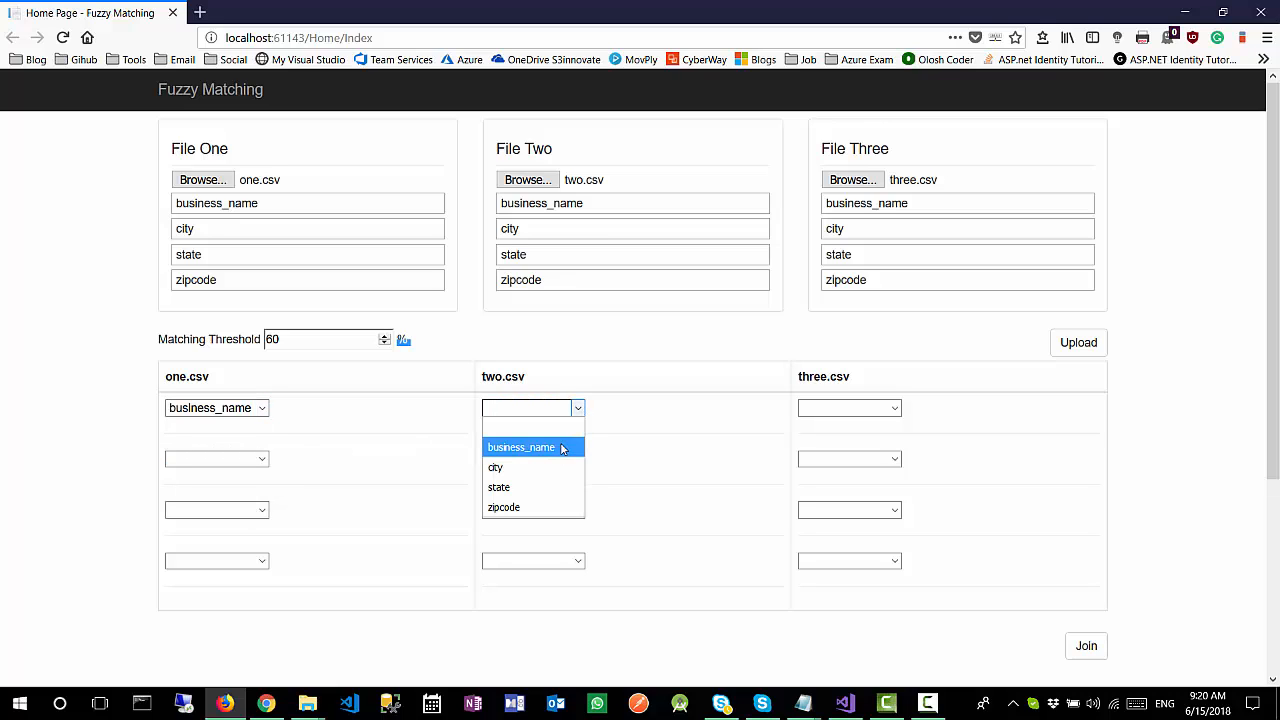
click(558, 450)
click(892, 409)
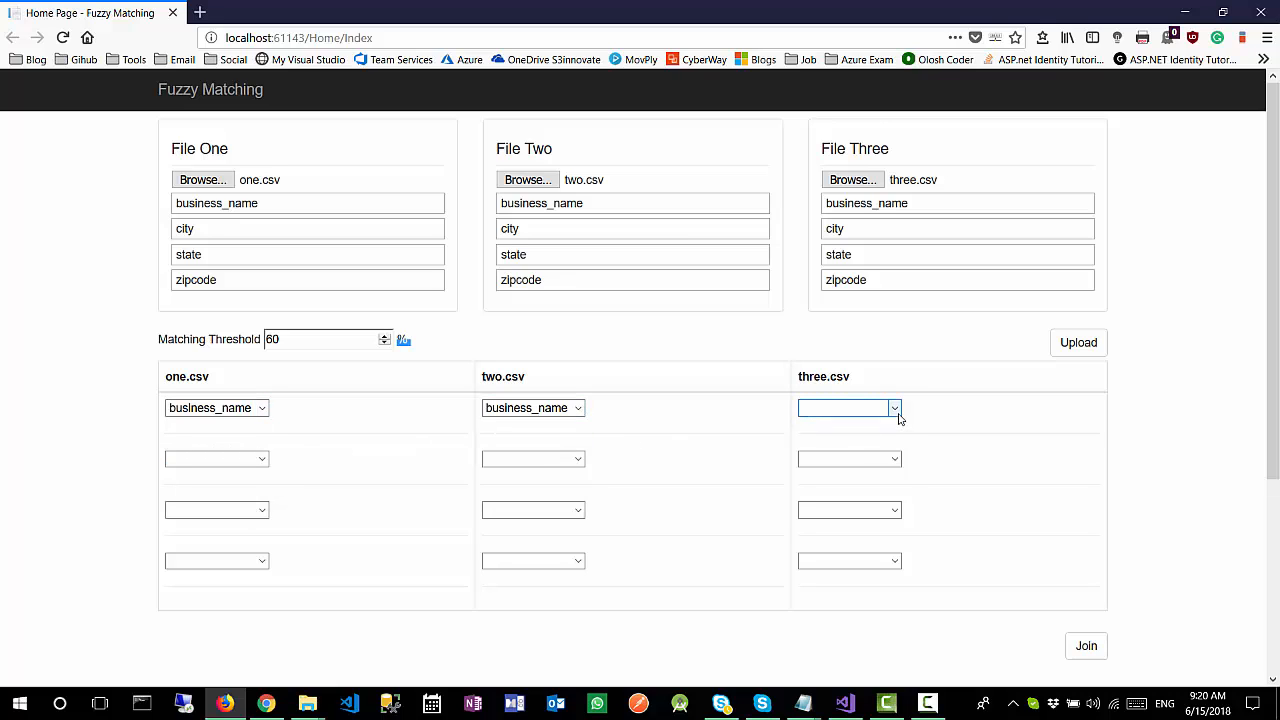
click(877, 428)
click(868, 452)
Step: Set the second join row to city for one.csv, two.csv and three.csv
click(263, 468)
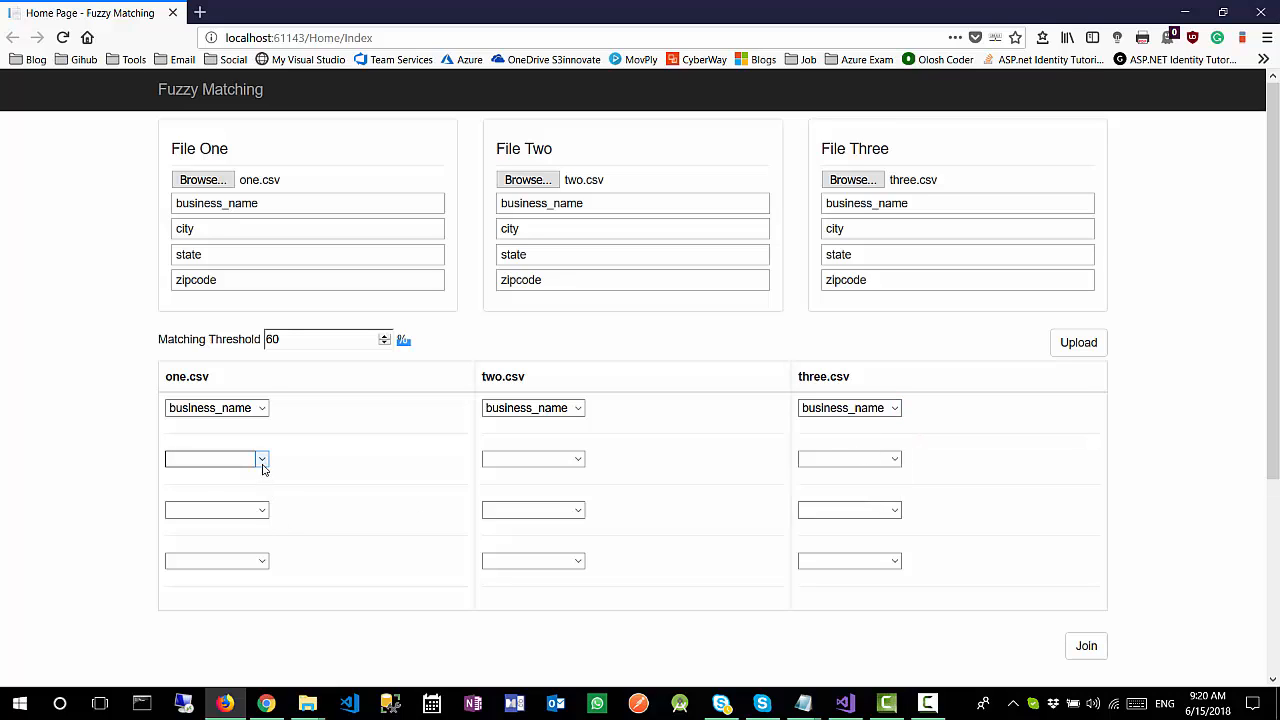
click(263, 465)
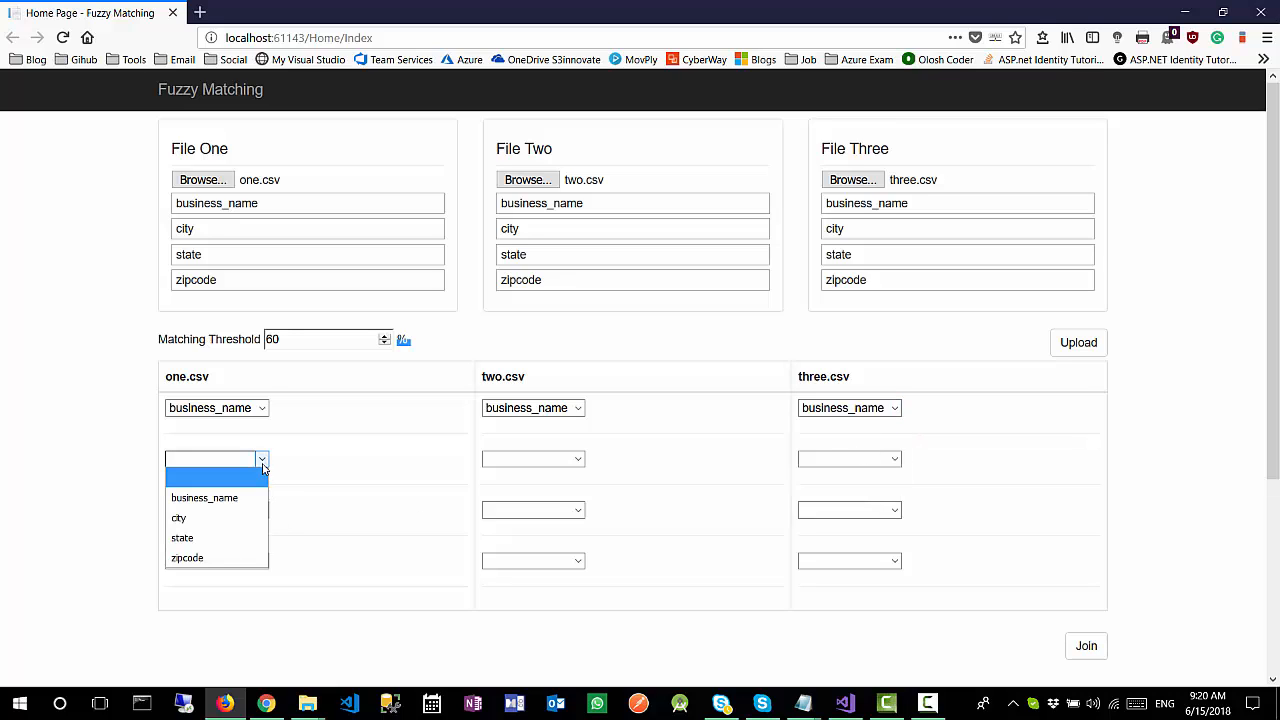
click(218, 522)
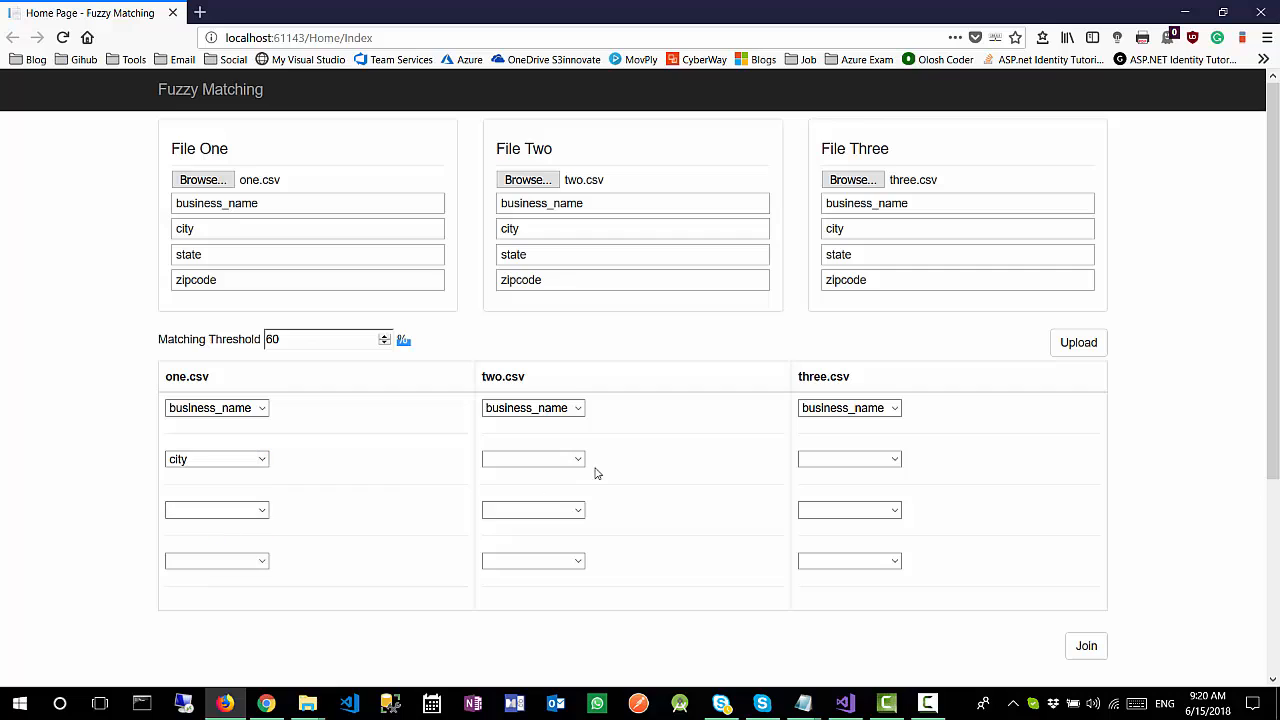
click(578, 459)
click(517, 521)
click(893, 459)
click(851, 518)
Step: Join the three files using the business_name and city column mappings
scroll(97, 463, down, 2)
scroll(97, 463, up, 2)
scroll(1138, 455, down, 4)
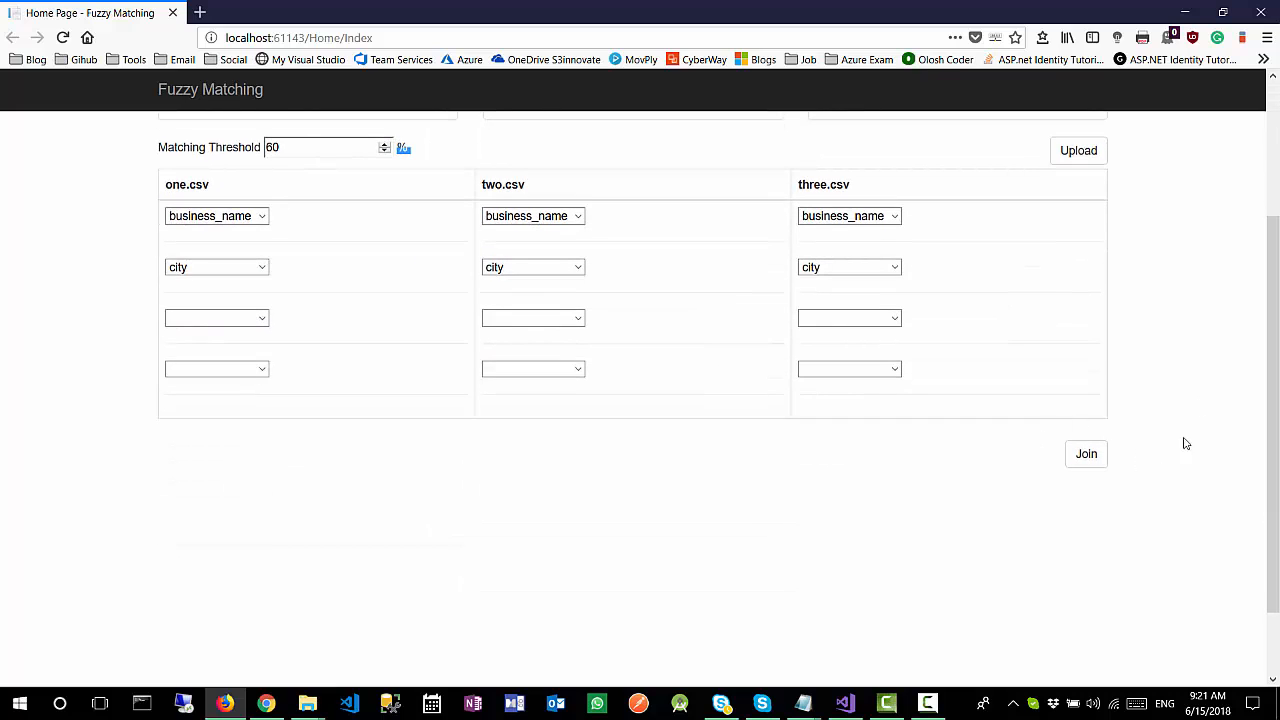
scroll(1190, 365, up, 2)
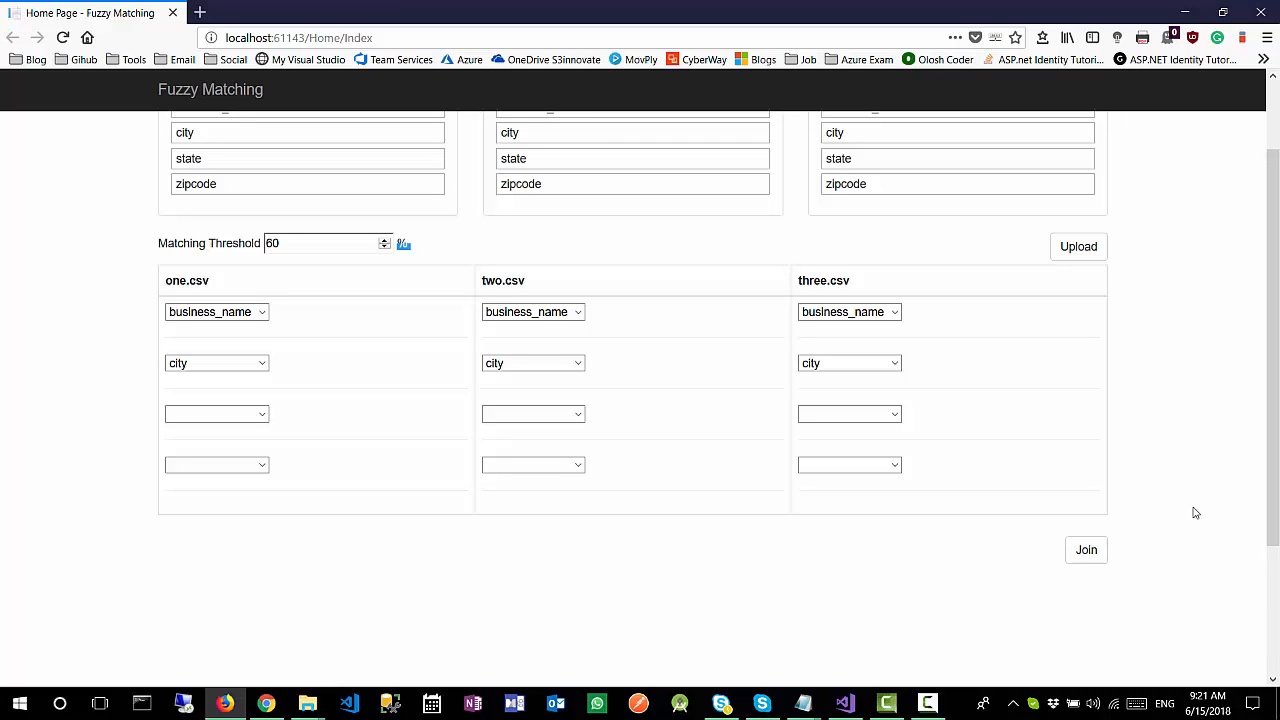
click(1088, 558)
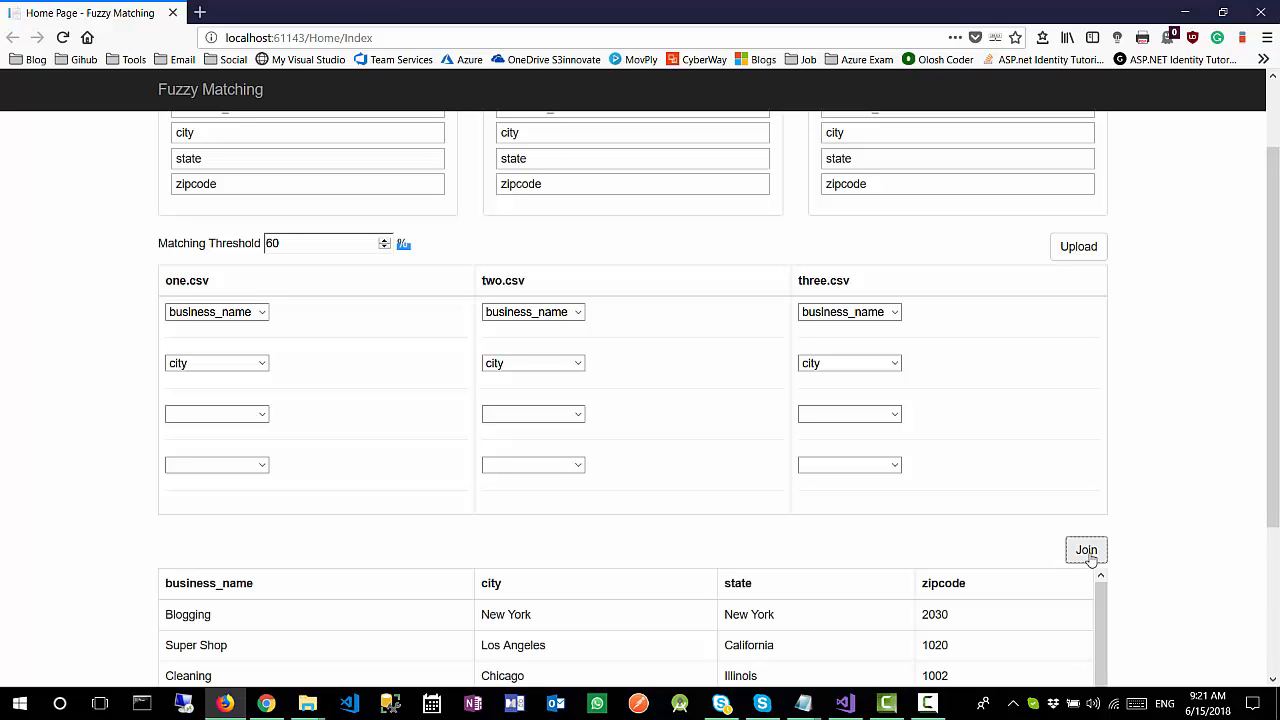
Step: Review all rows of the joined results table and the column mappings above it
scroll(3, 508, down, 3)
scroll(3, 508, down, 2)
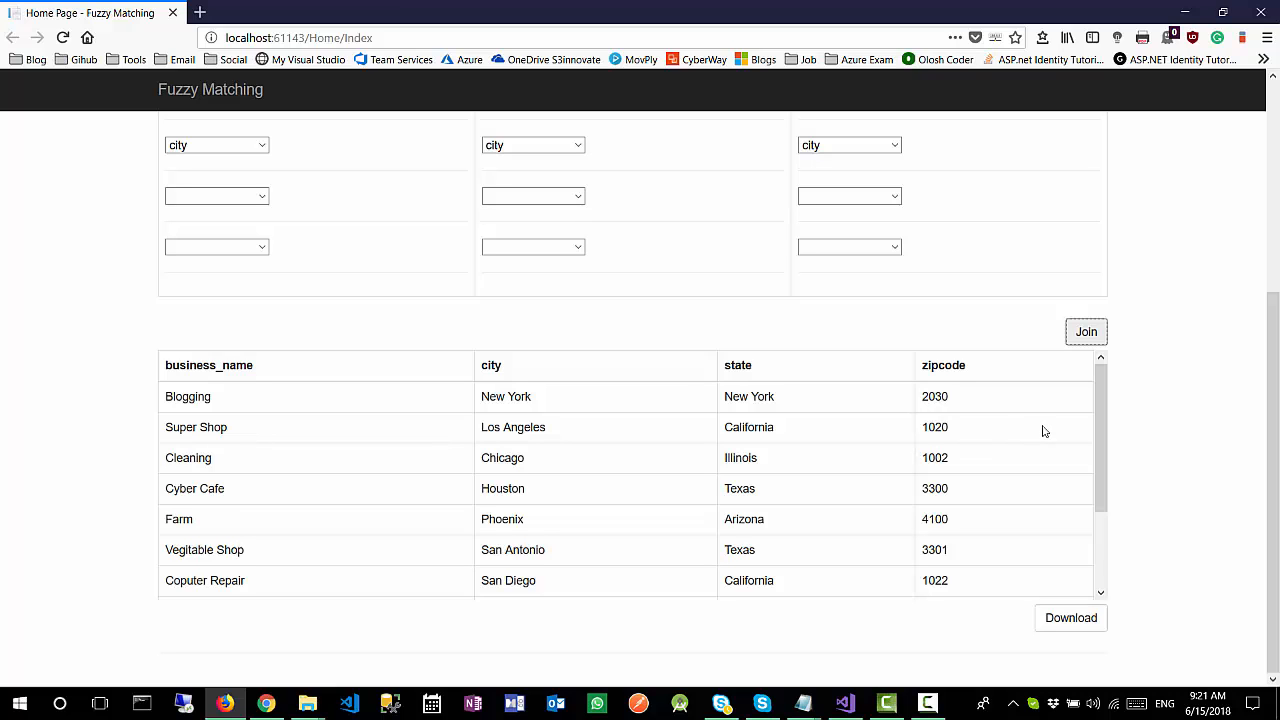
scroll(1042, 431, down, 3)
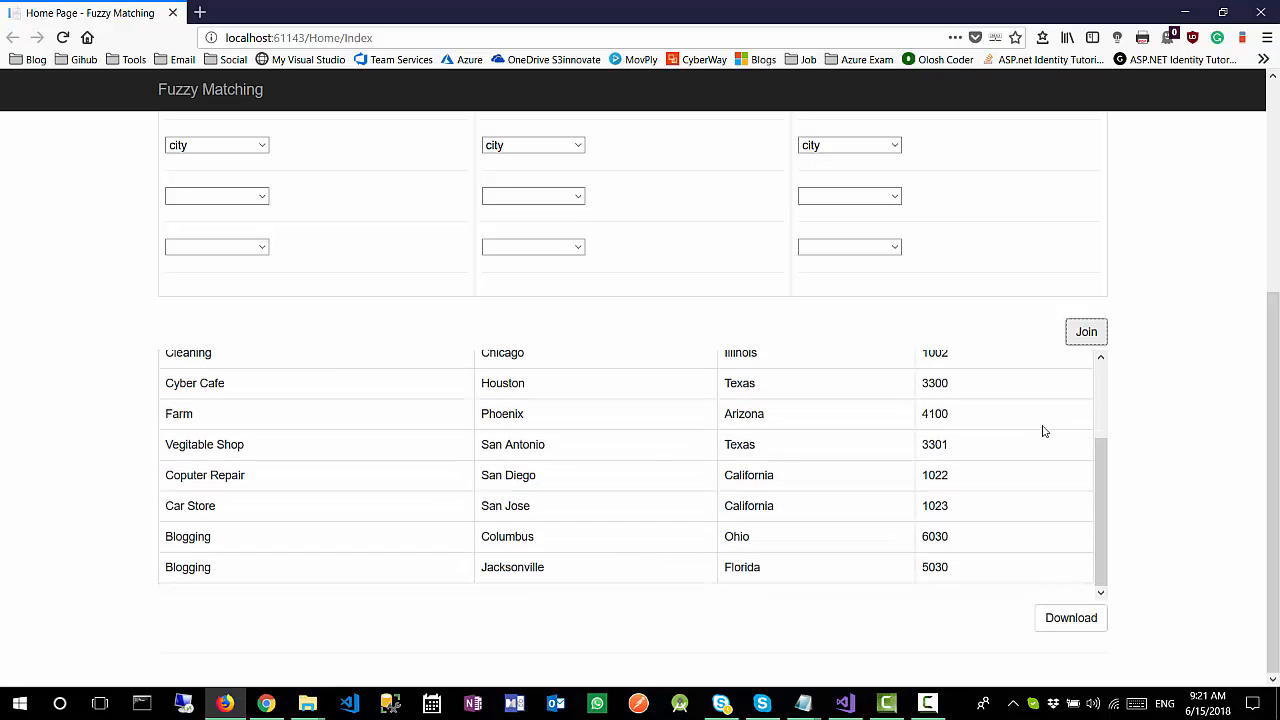
scroll(1042, 431, up, 2)
scroll(78, 380, up, 3)
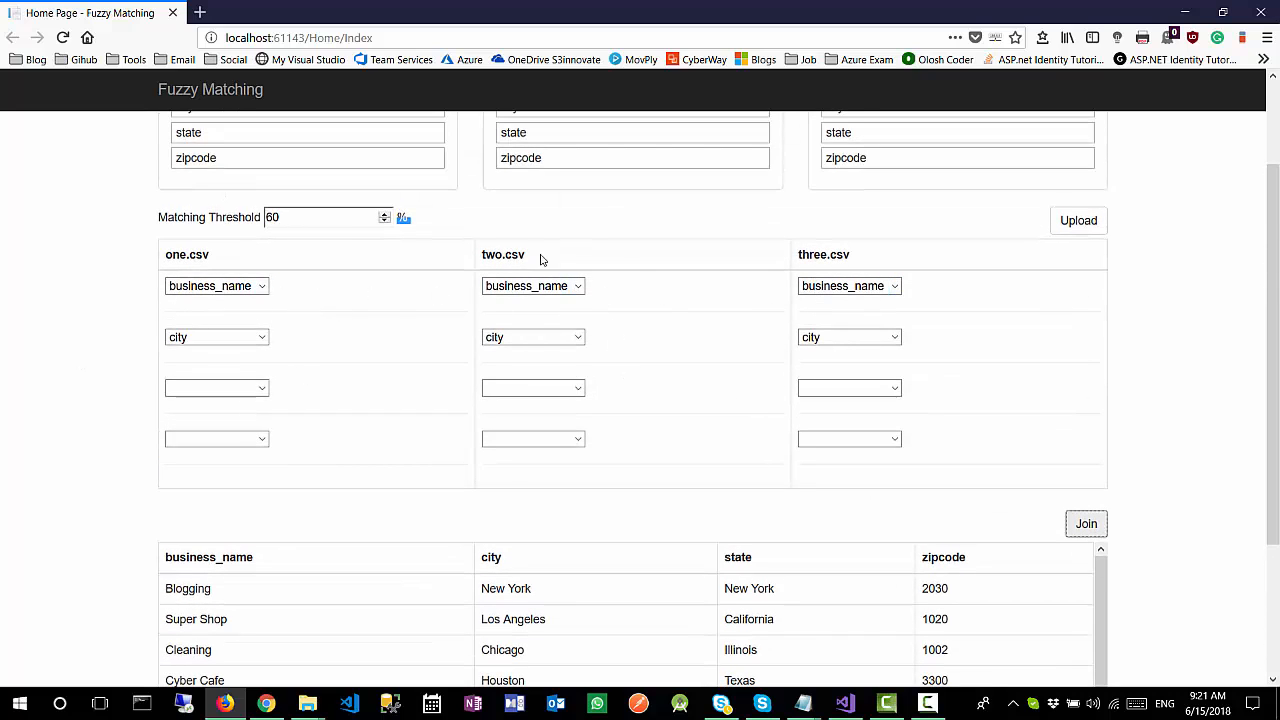
scroll(30, 623, down, 1)
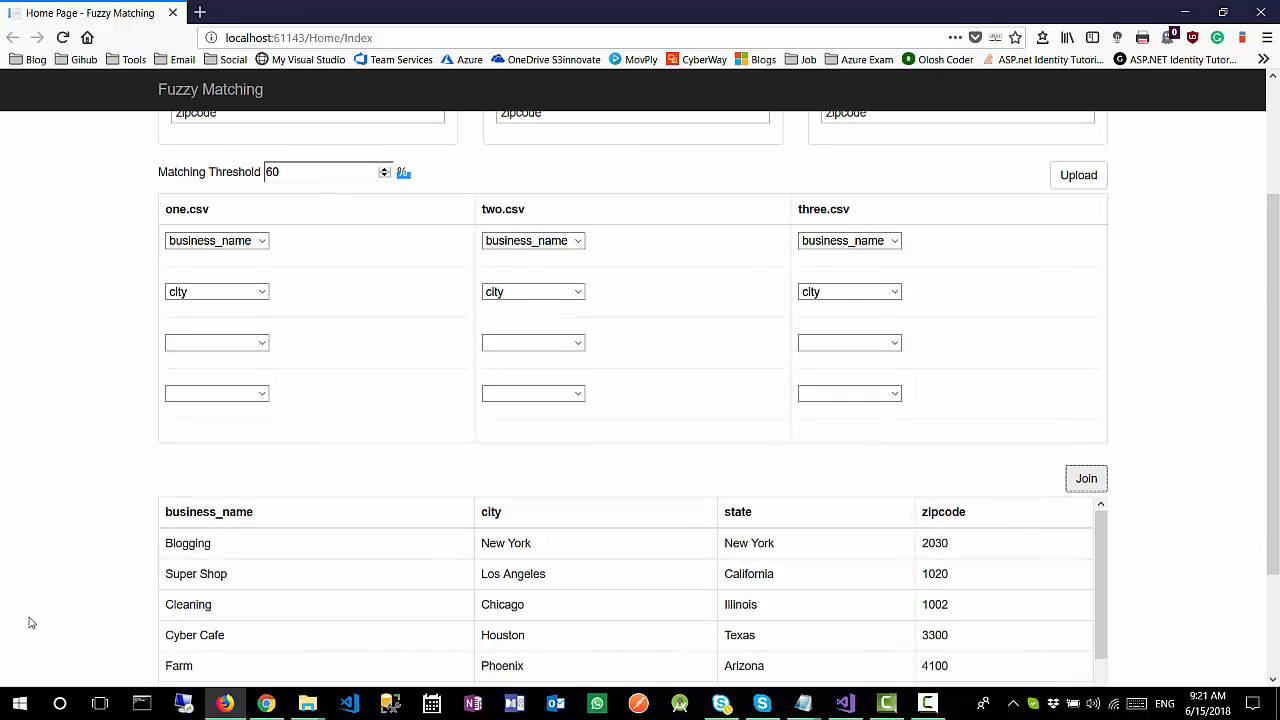
scroll(30, 623, down, 3)
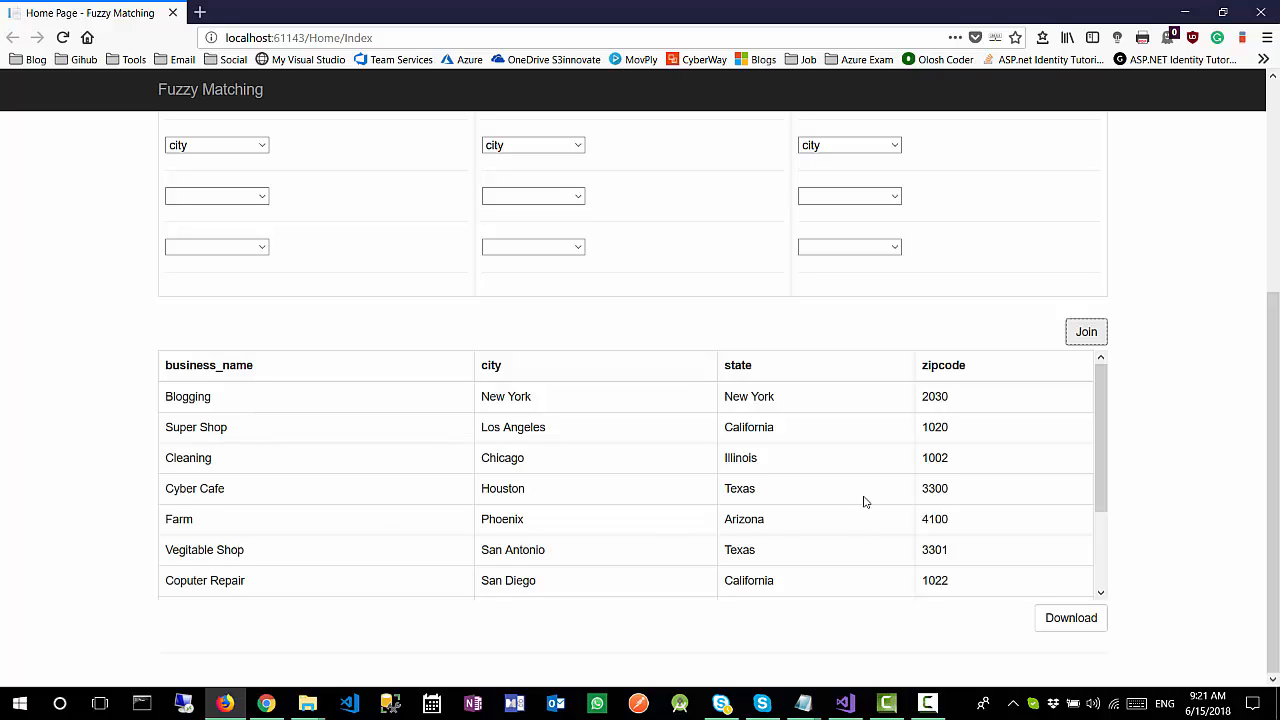
scroll(852, 498, down, 2)
scroll(852, 498, up, 3)
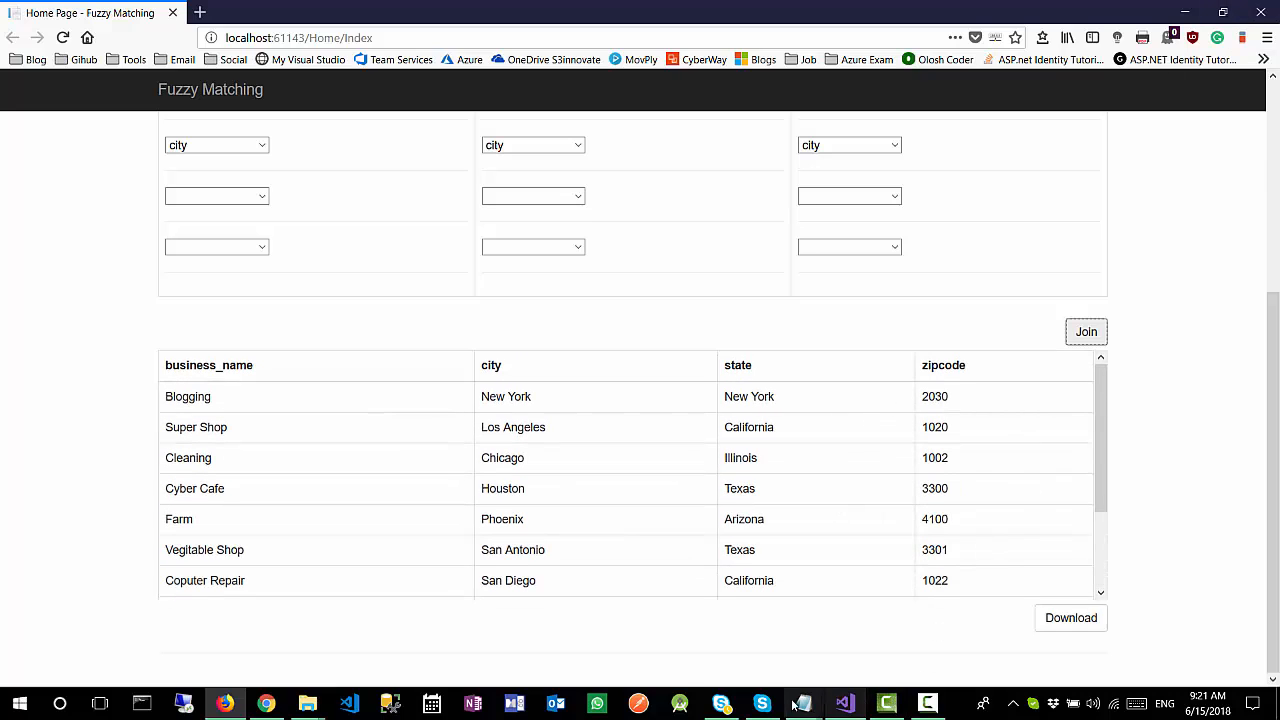
Step: Minimize the browser, open two.csv from the csv folder in Excel, and examine its state and city entries with the columns widened
click(1184, 12)
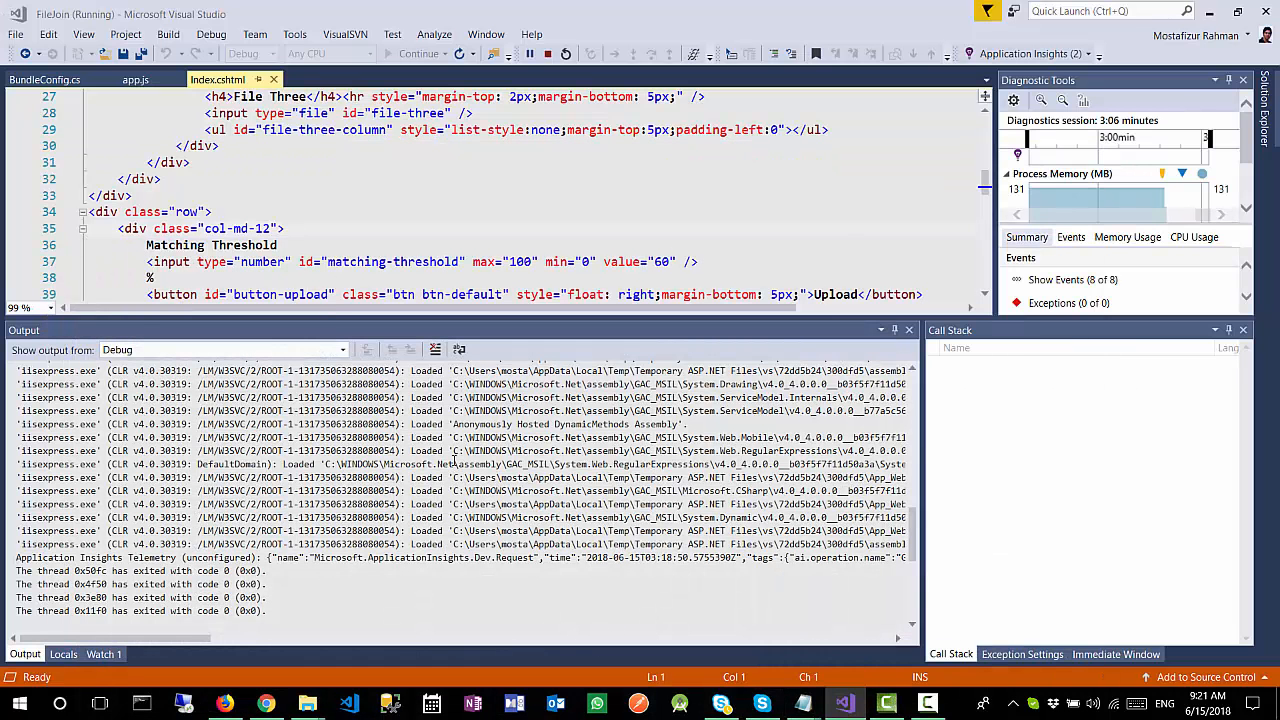
mouse_move(307, 703)
click(365, 663)
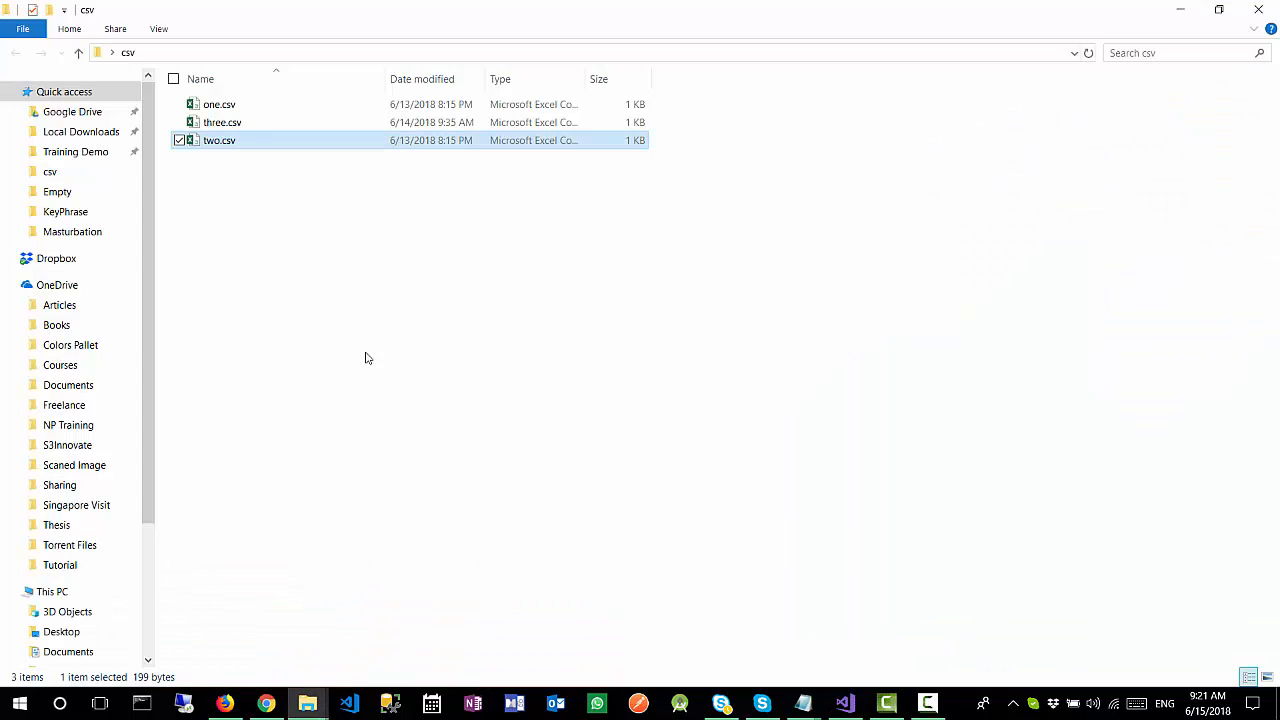
double_click(240, 141)
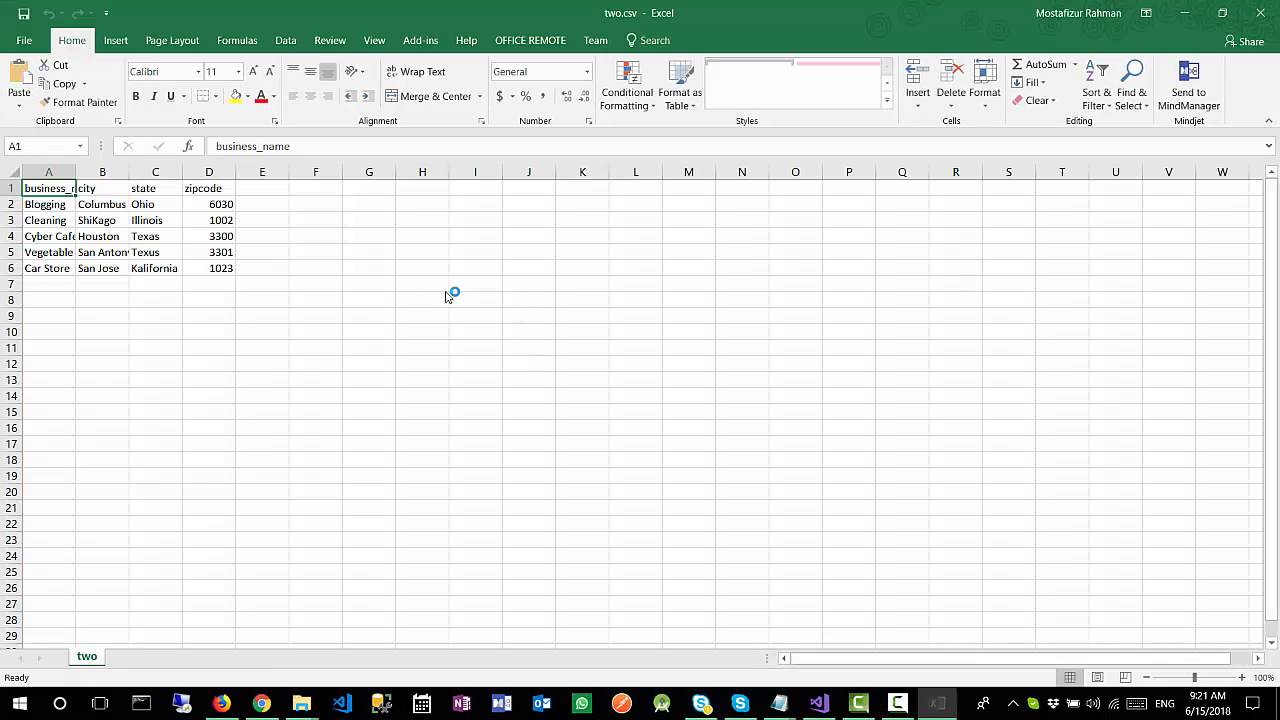
drag(76, 165, 227, 172)
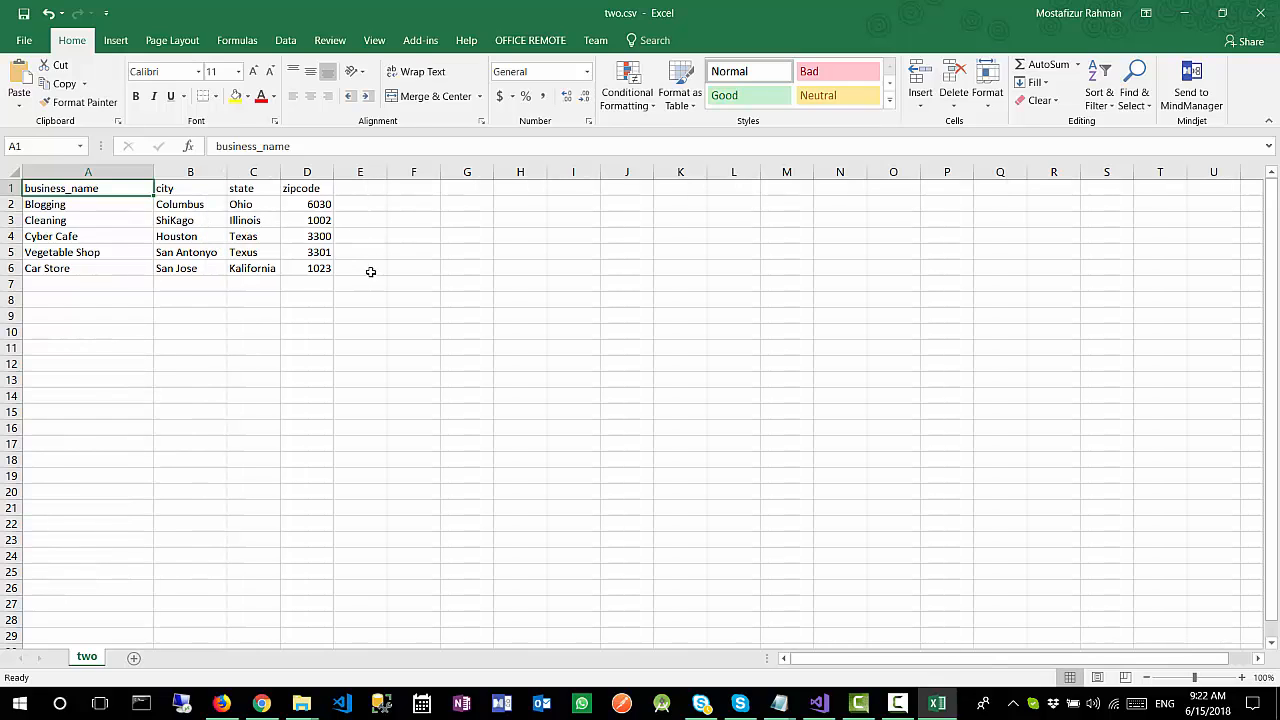
click(257, 240)
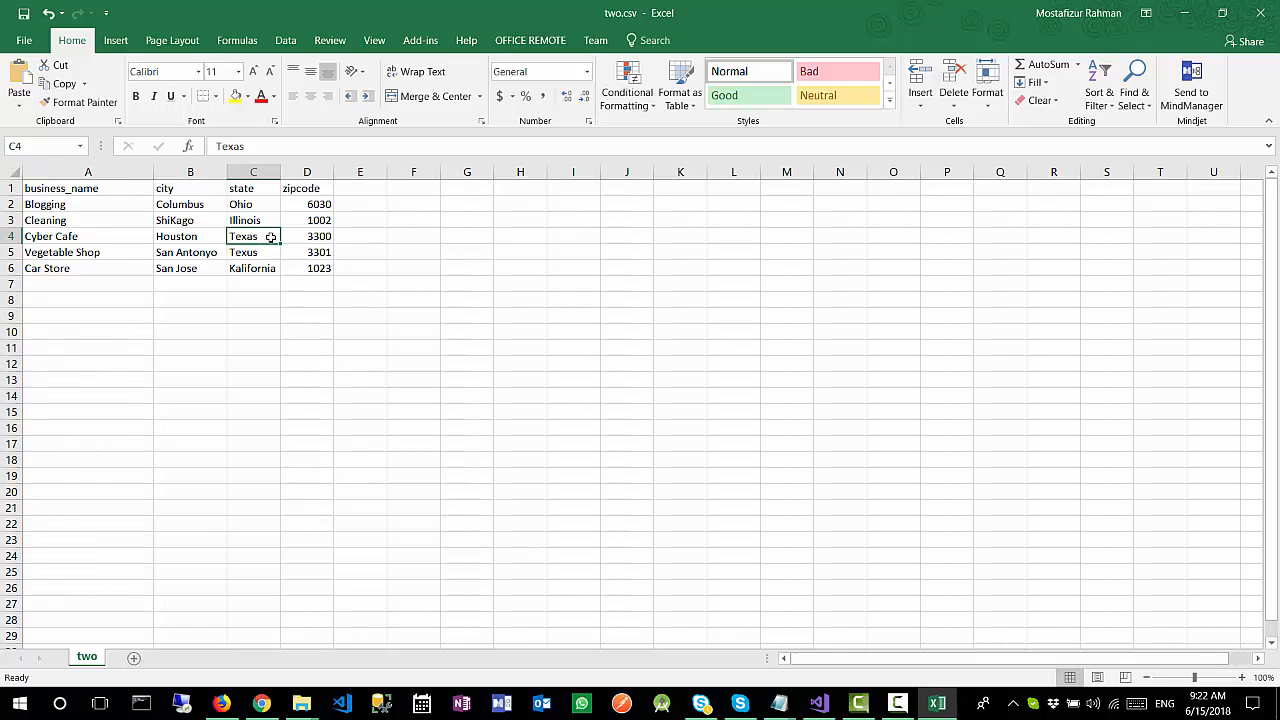
click(202, 220)
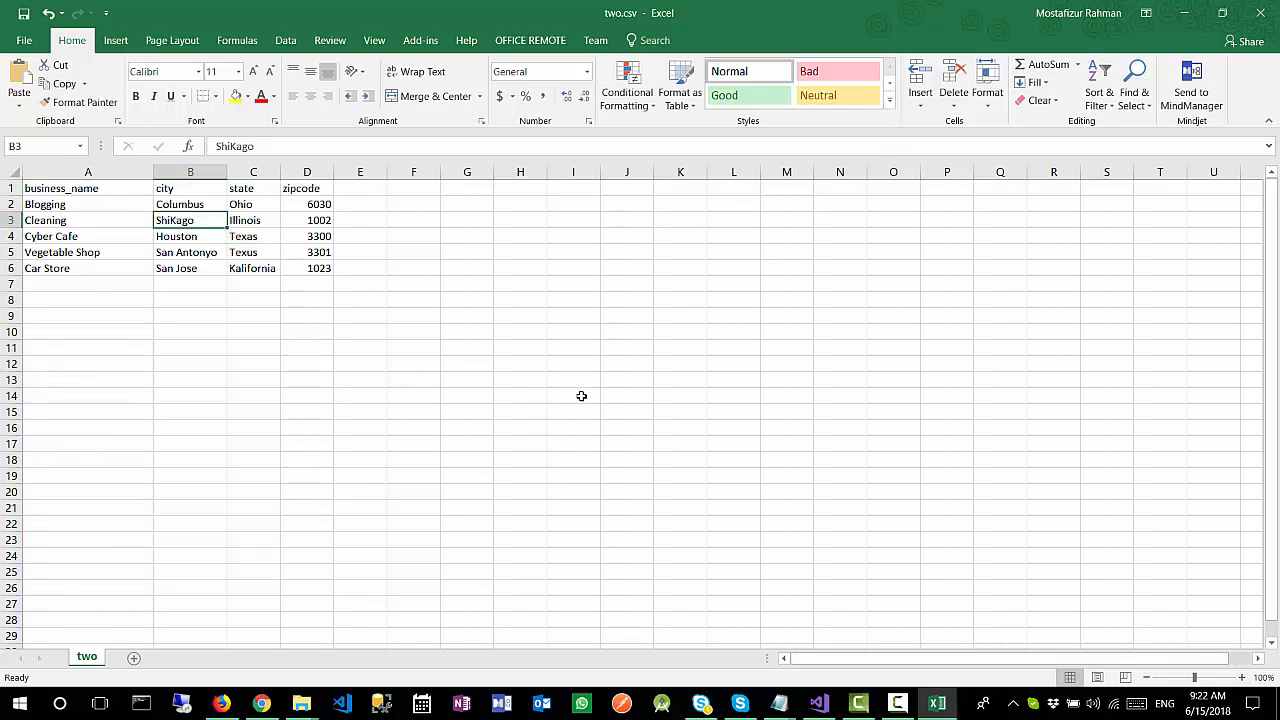
Step: Compare the joined results in Firefox with the Texus and ShiKago entries of two.csv in Excel
click(222, 703)
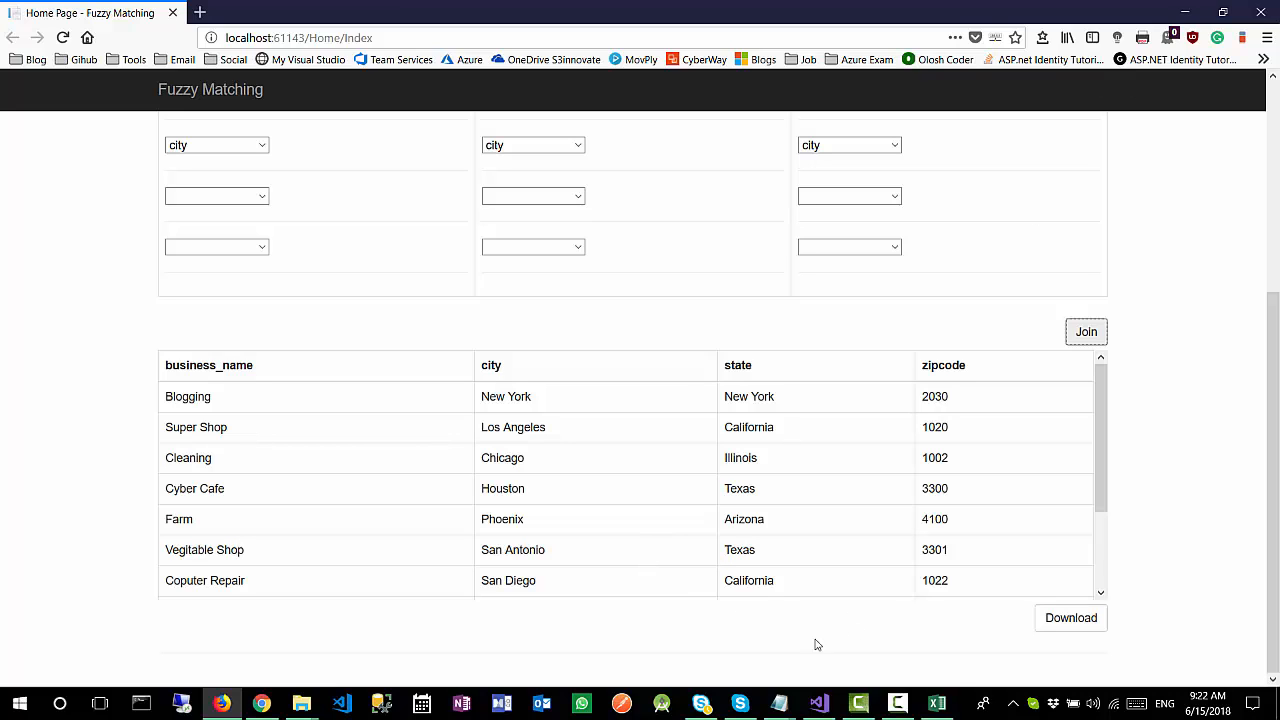
click(937, 703)
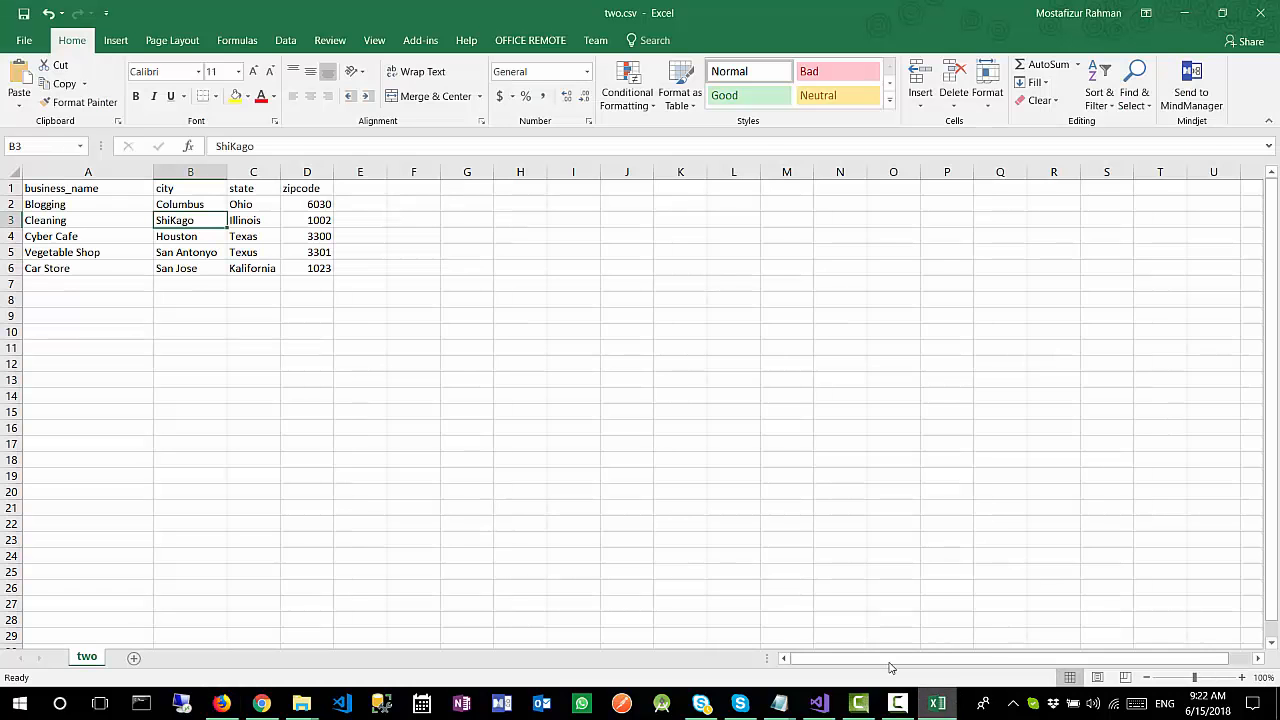
click(266, 252)
click(202, 222)
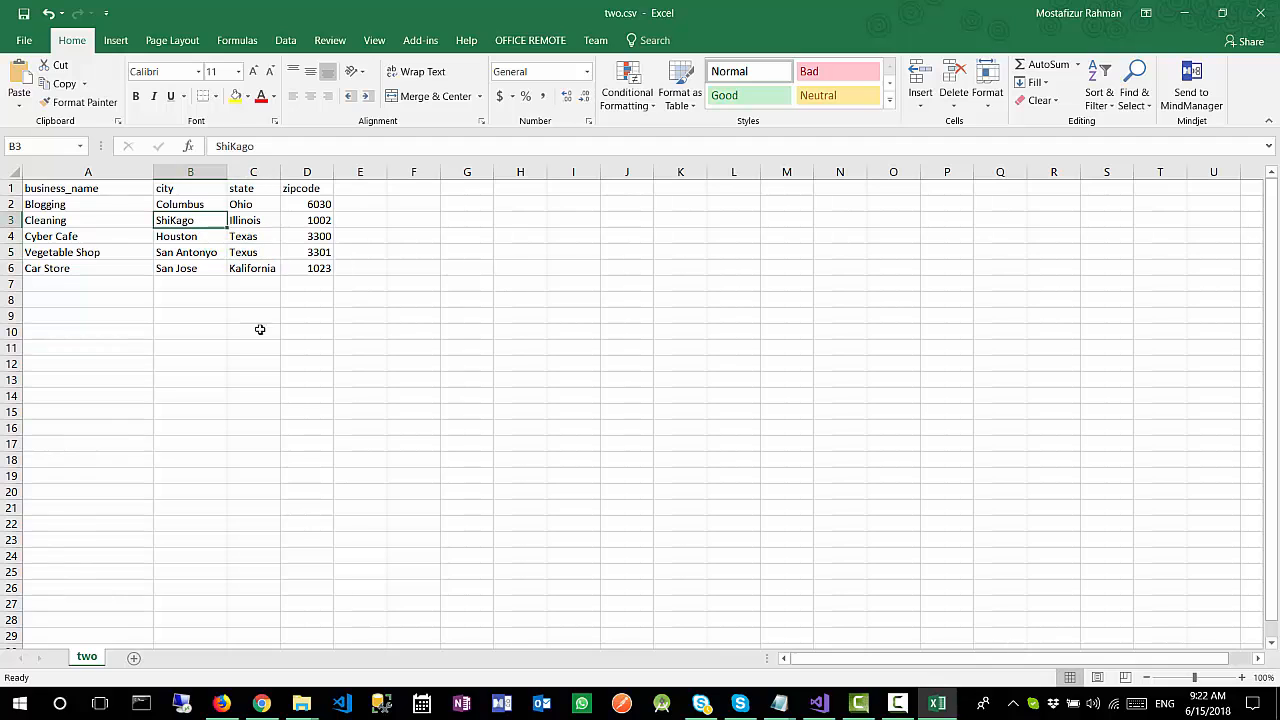
Step: Switch to Firefox and examine the state, city and business name in the Vegitable Shop row of the joined results
click(221, 703)
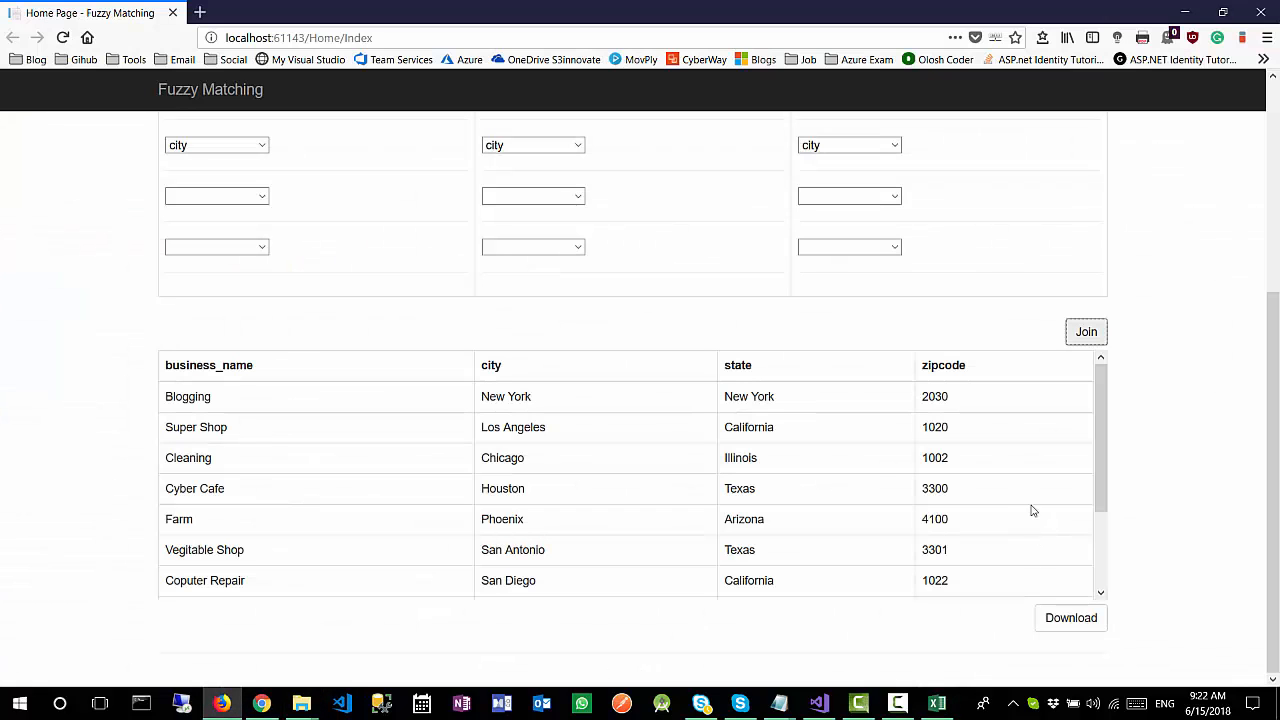
scroll(872, 478, down, 2)
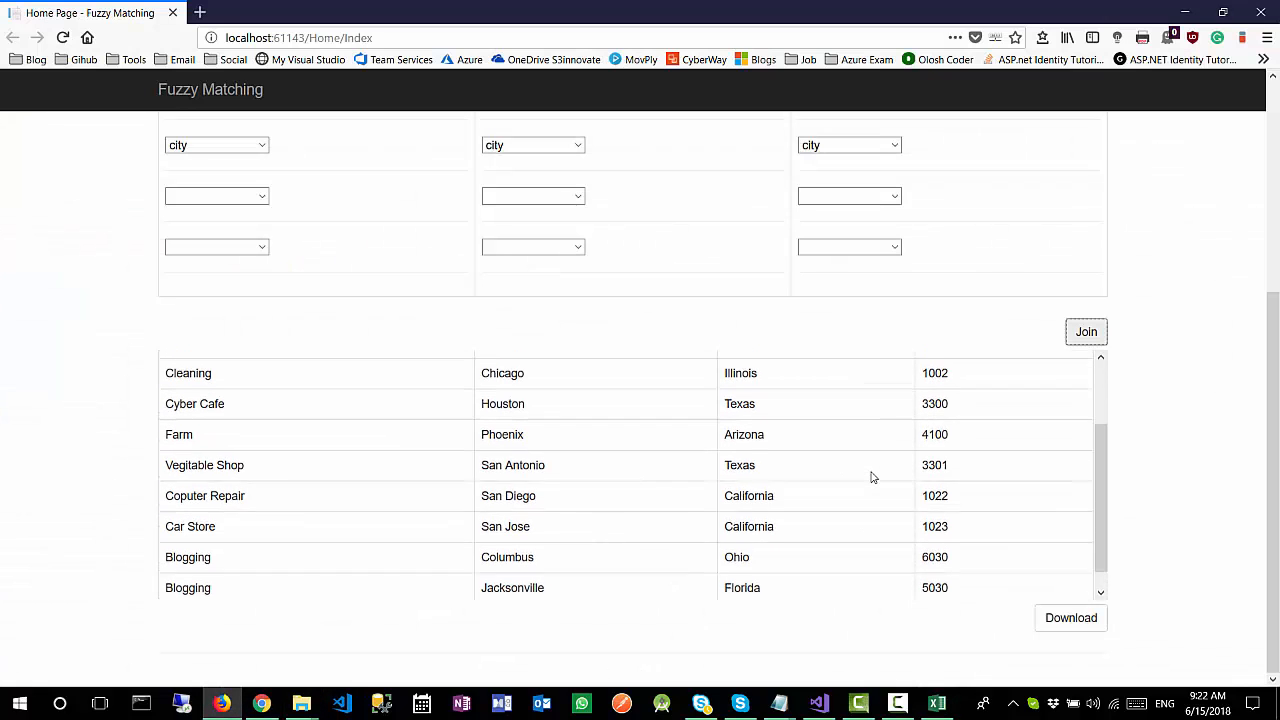
scroll(872, 478, up, 1)
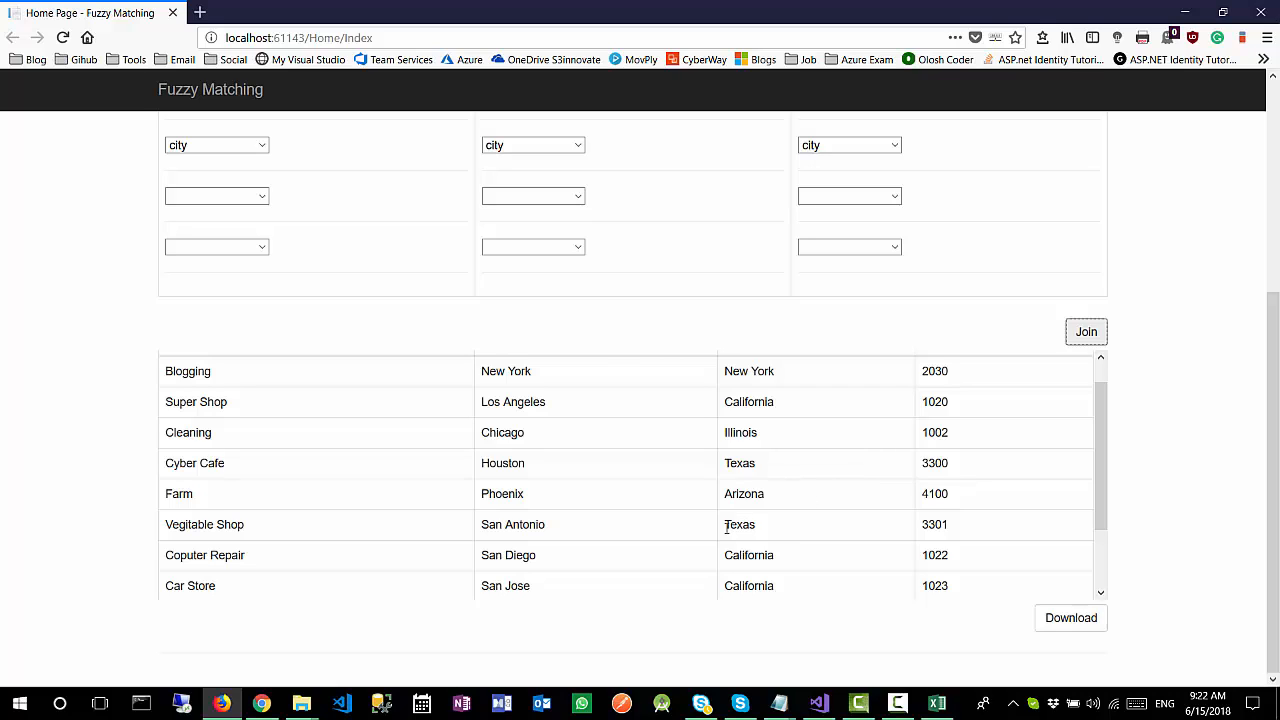
drag(777, 531, 726, 524)
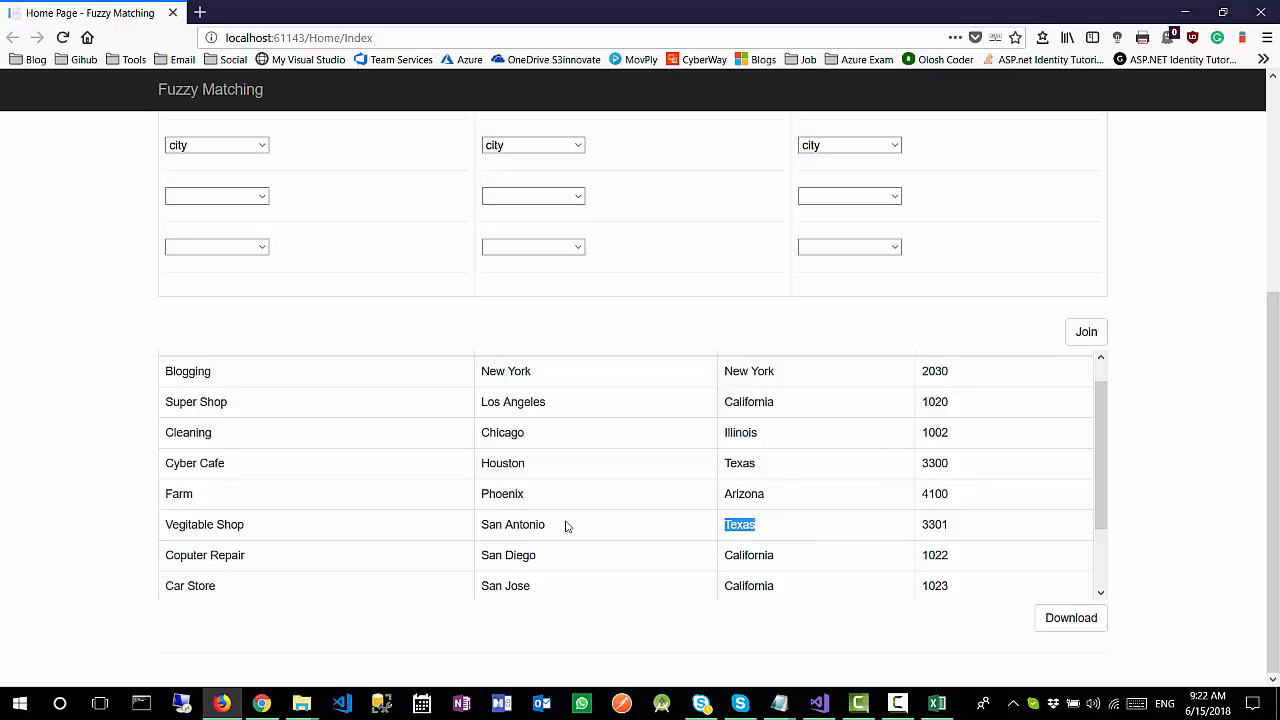
drag(548, 525, 479, 524)
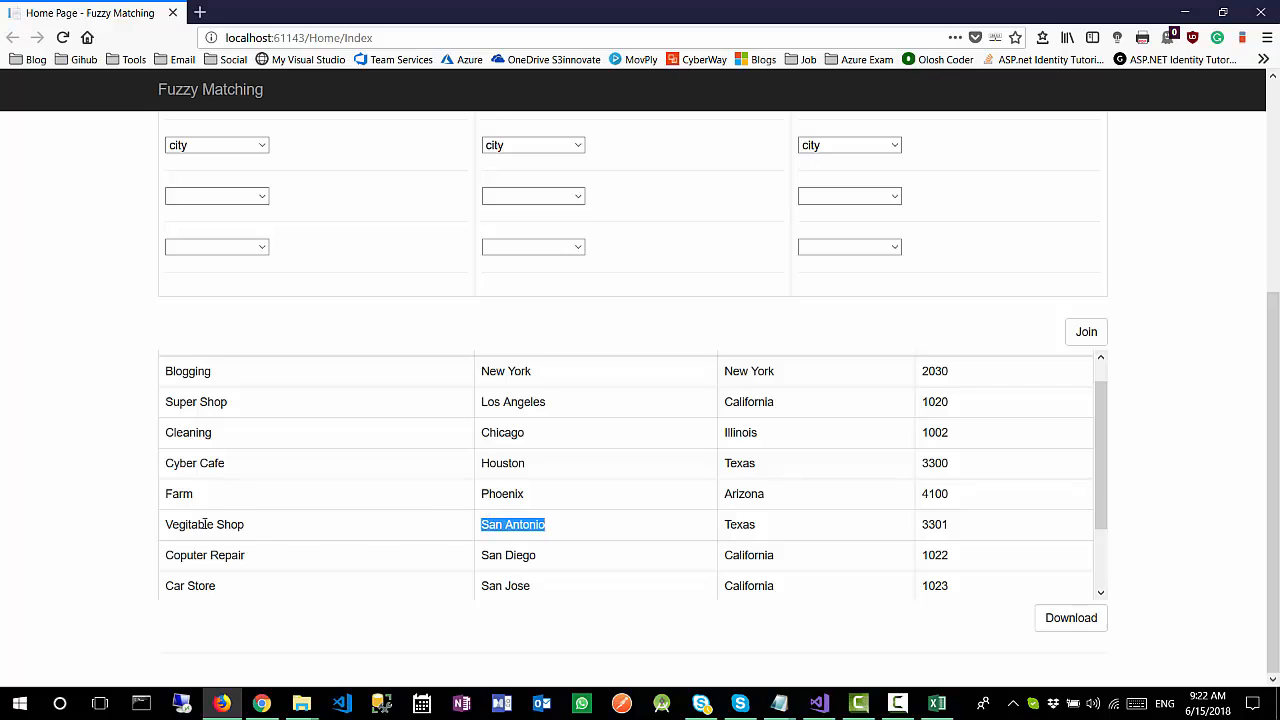
drag(249, 530, 152, 538)
click(585, 529)
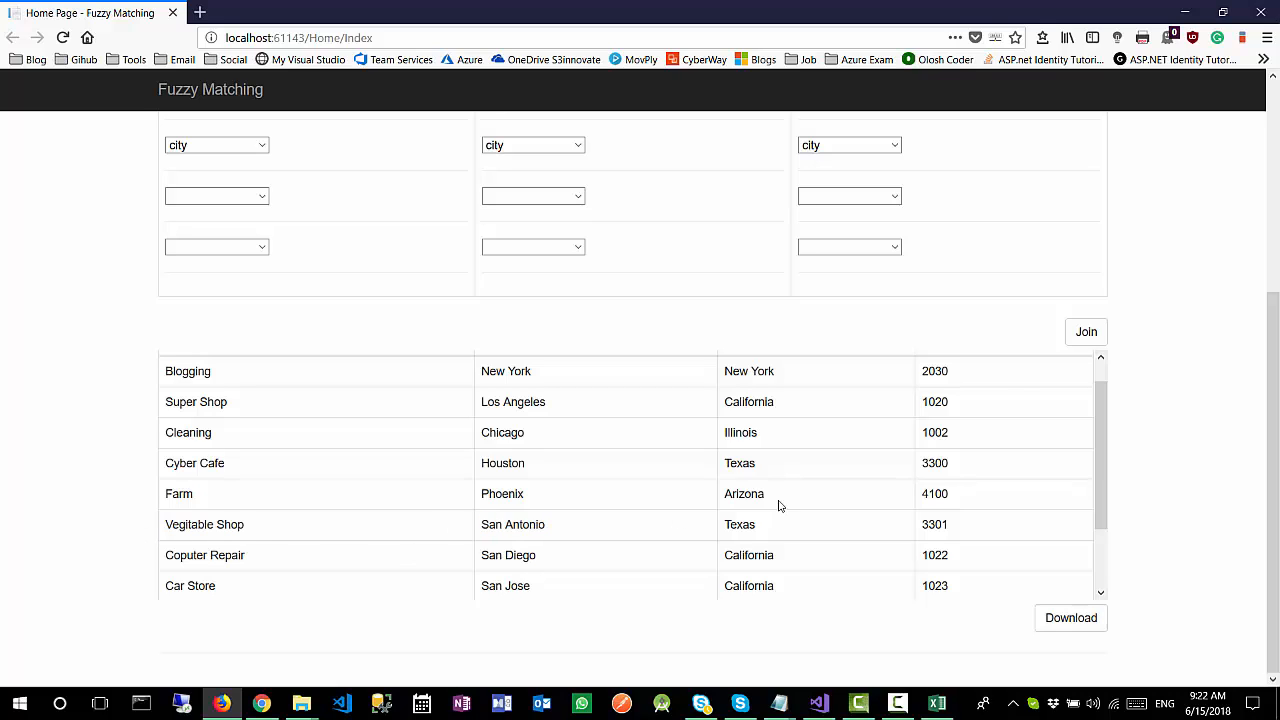
drag(769, 523, 720, 526)
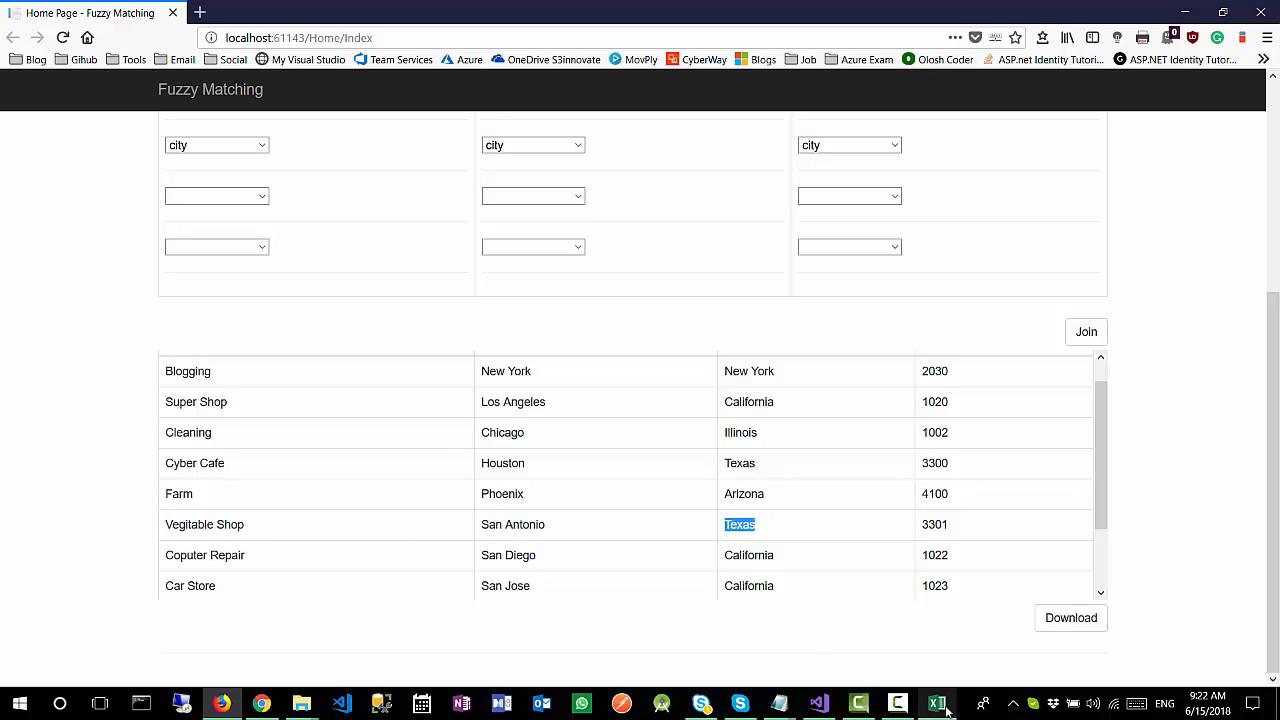
Step: Open one.csv from the csv folder in Excel and widen its business_name, city and state columns
click(301, 703)
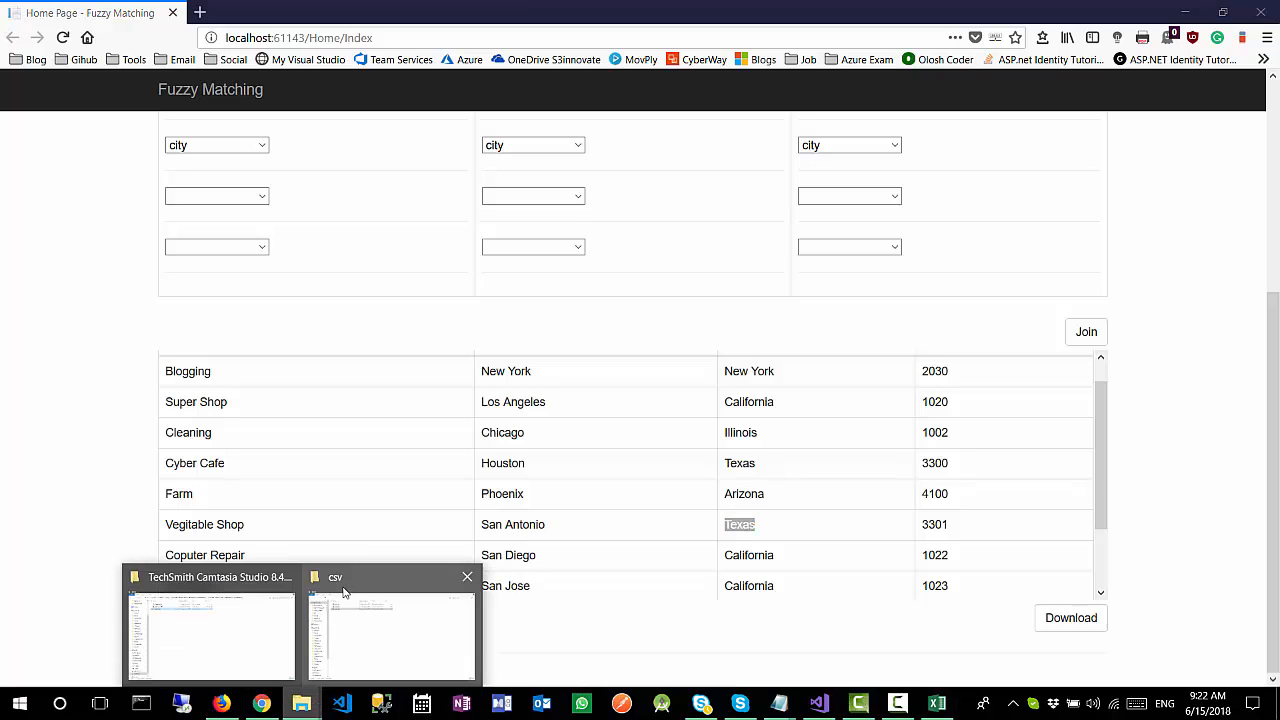
click(394, 617)
double_click(270, 105)
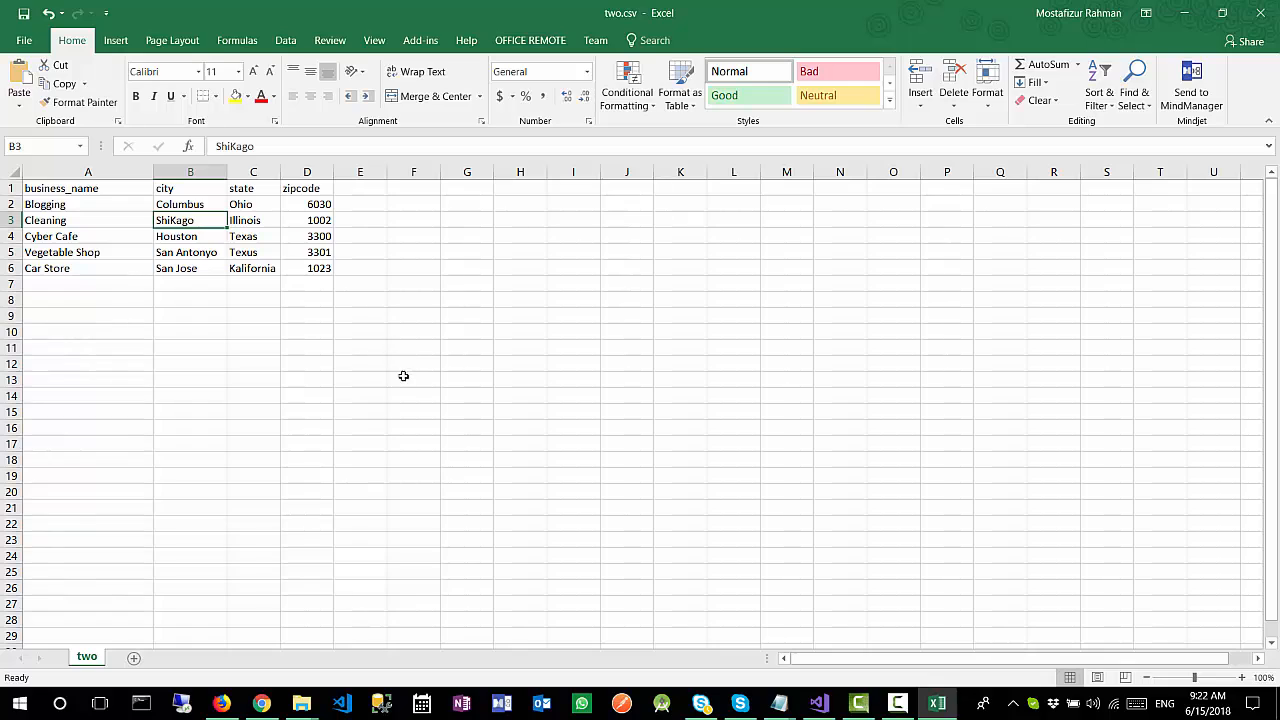
click(937, 703)
click(889, 649)
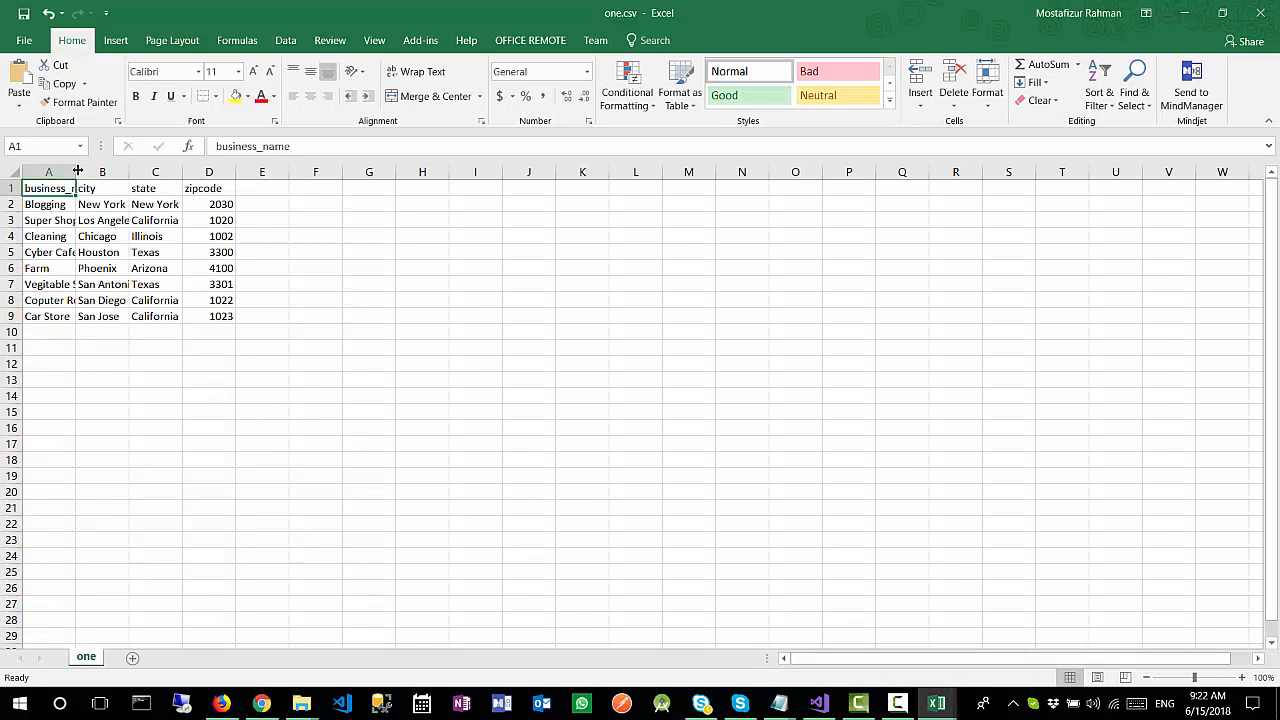
drag(76, 172, 176, 172)
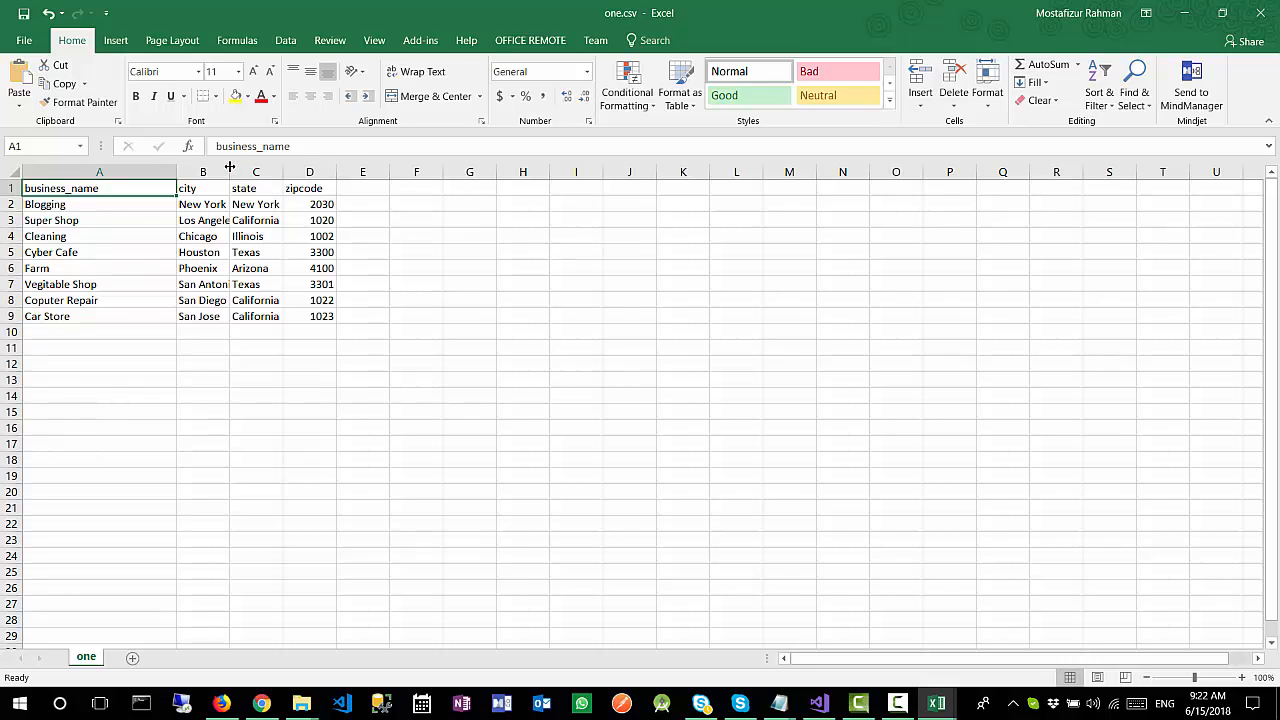
drag(229, 167, 367, 168)
Step: Examine the business name, city and state in the Vegitable Shop row of one.csv
click(145, 284)
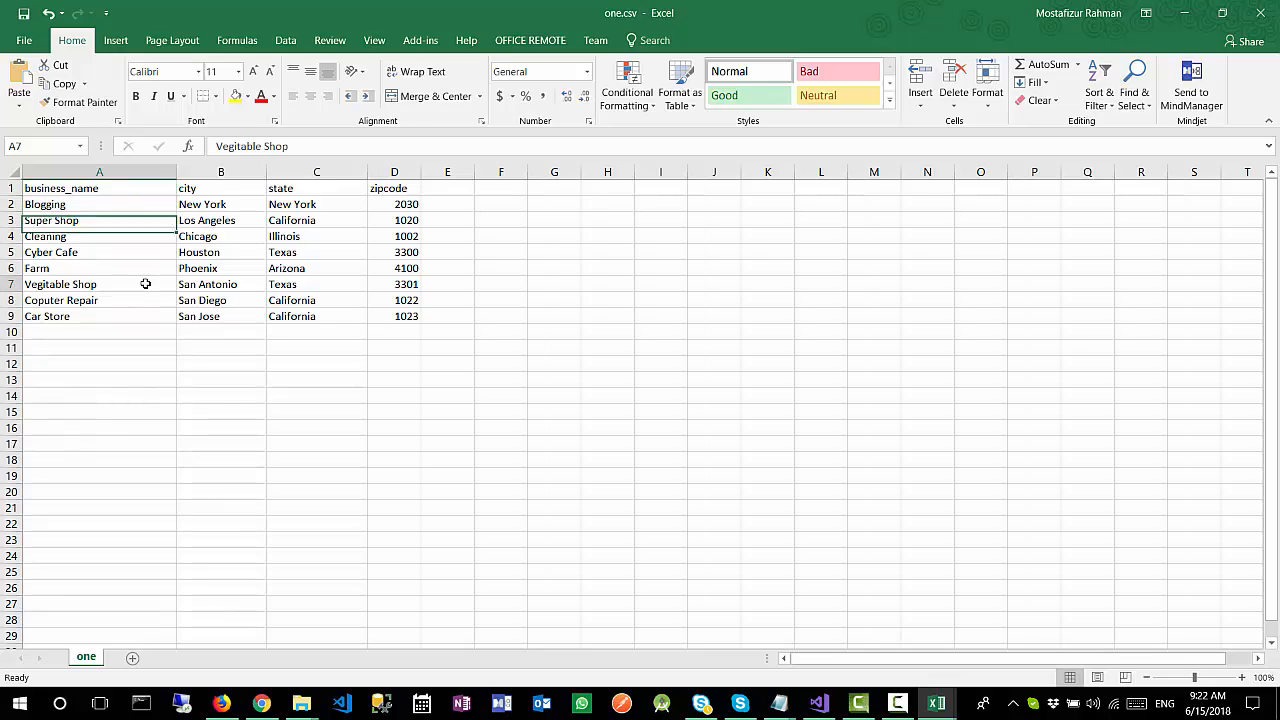
click(252, 284)
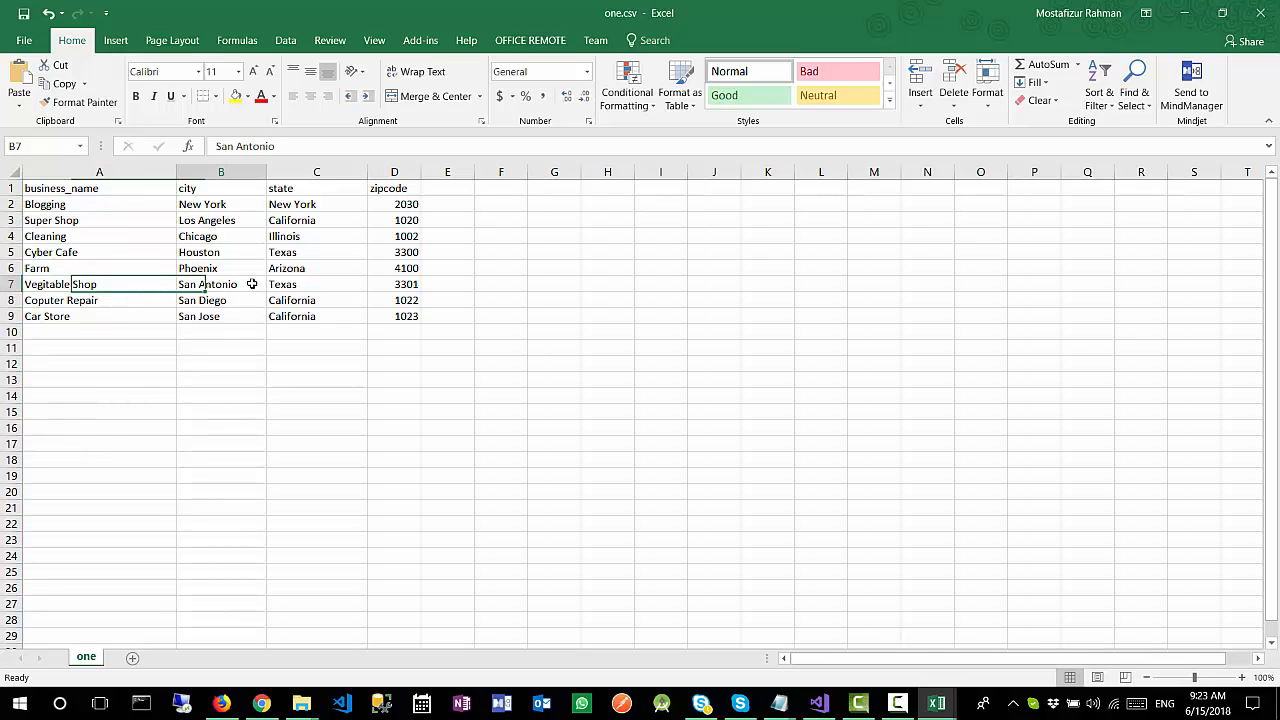
click(305, 285)
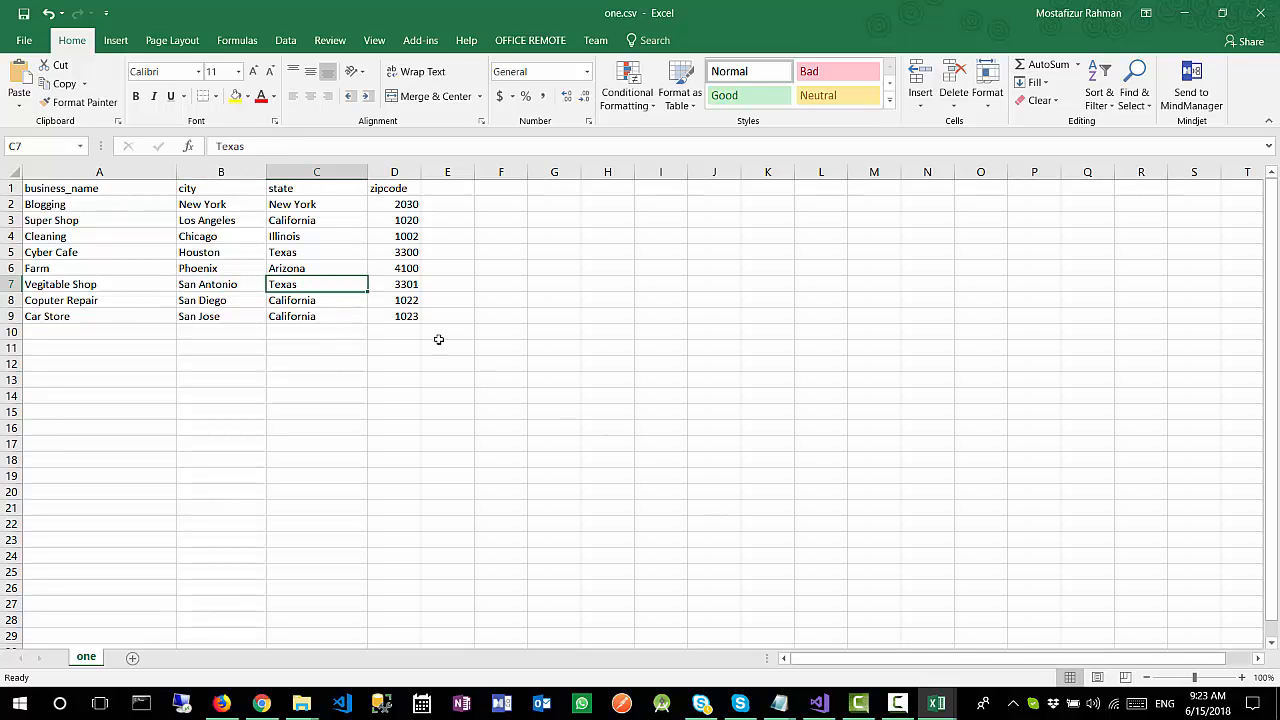
Step: Switch to two.csv and examine the Vegetable Shop row's business name, city and Texus state entry
mouse_move(930, 700)
click(883, 651)
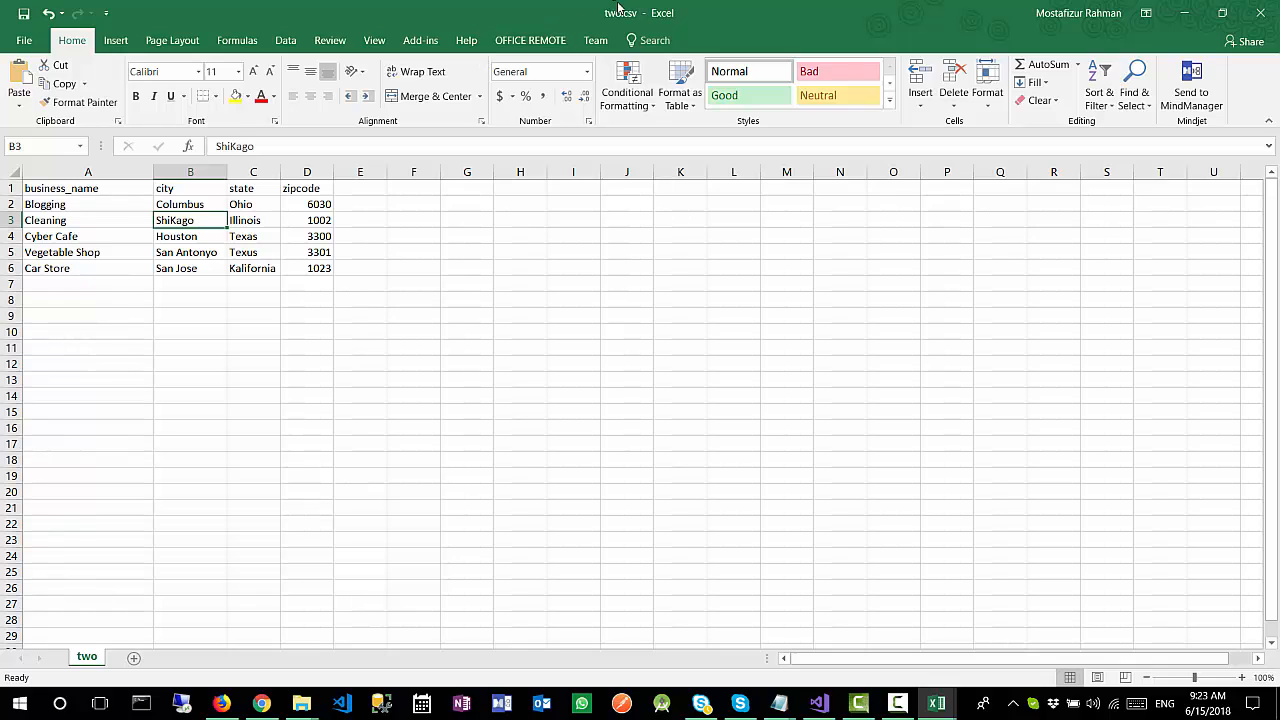
click(122, 255)
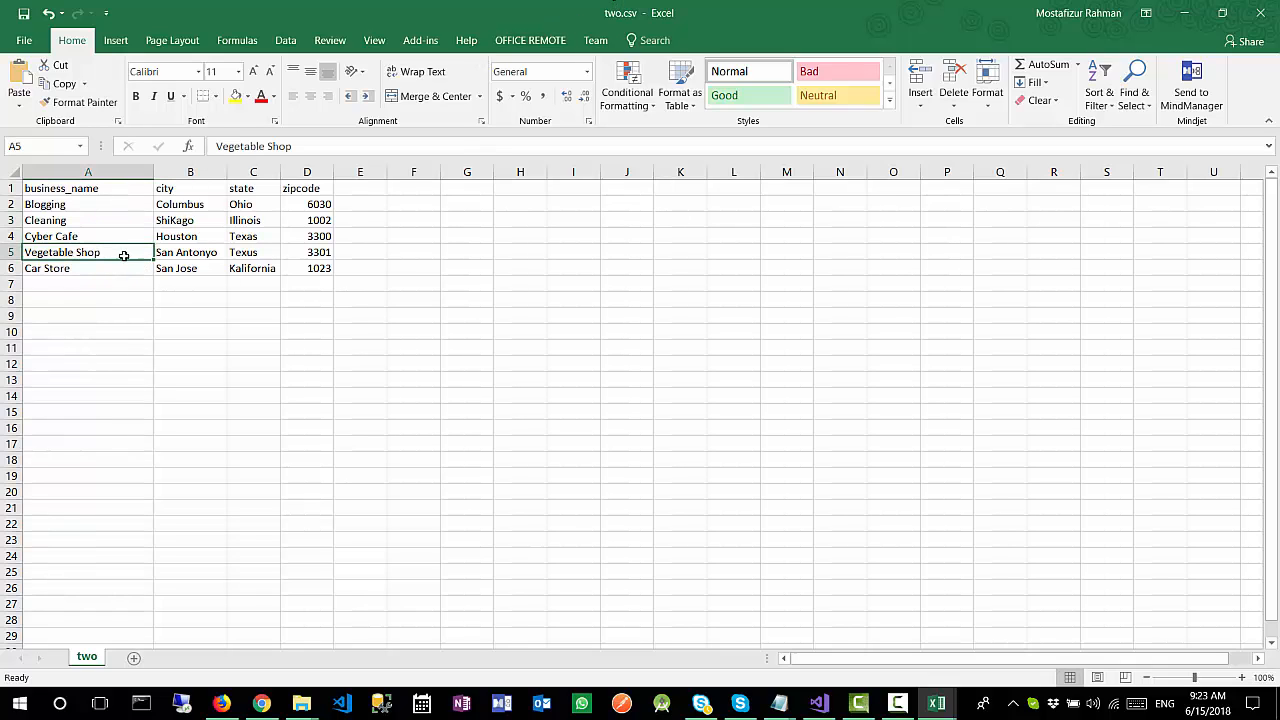
click(192, 254)
click(263, 252)
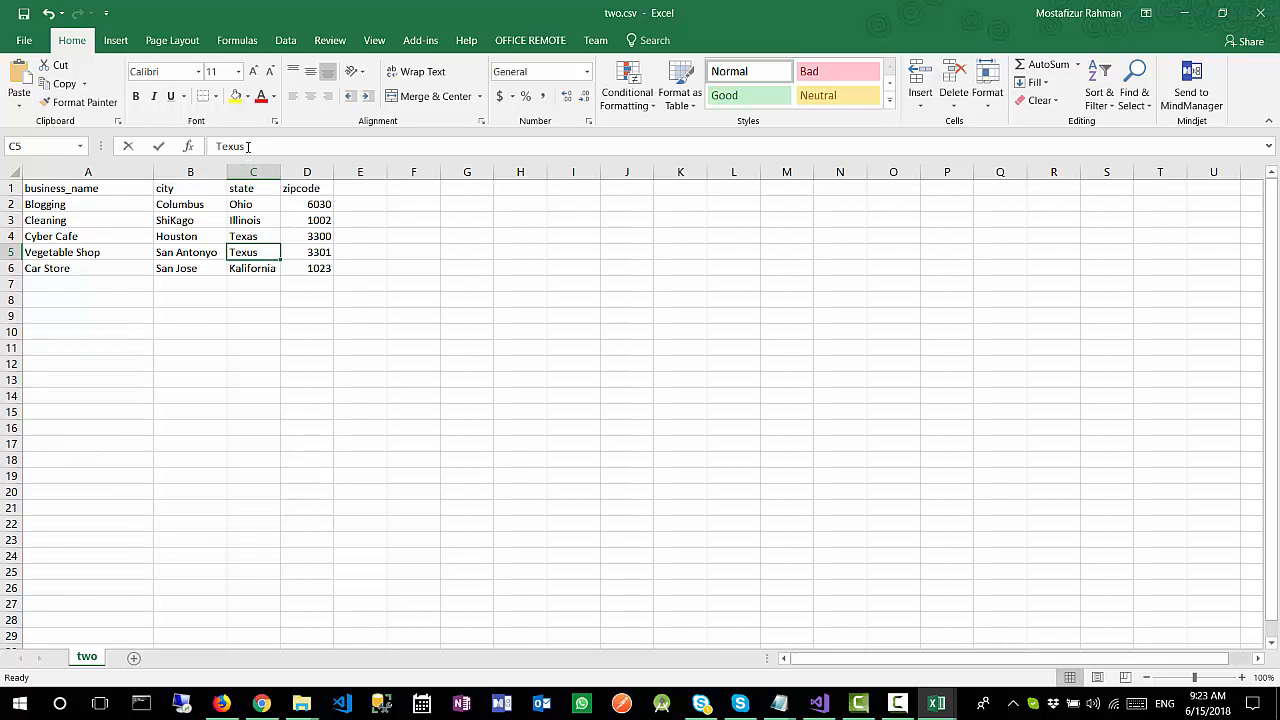
drag(248, 147, 213, 147)
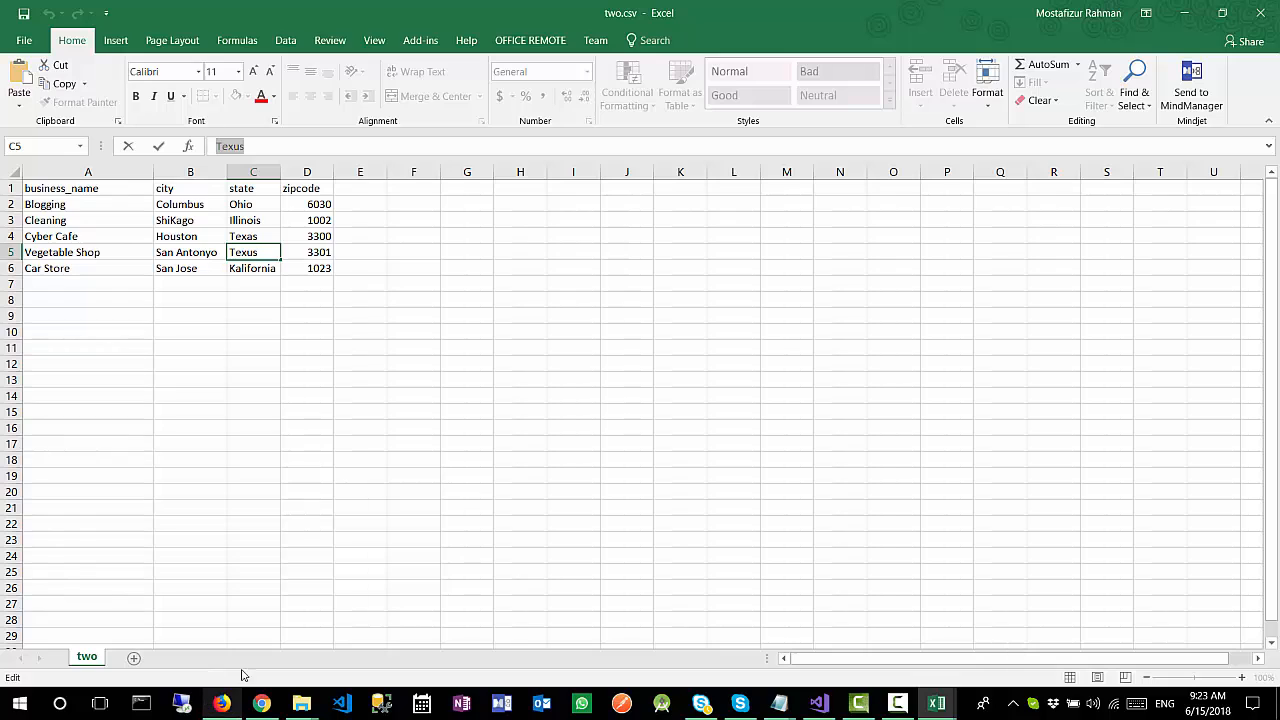
click(264, 150)
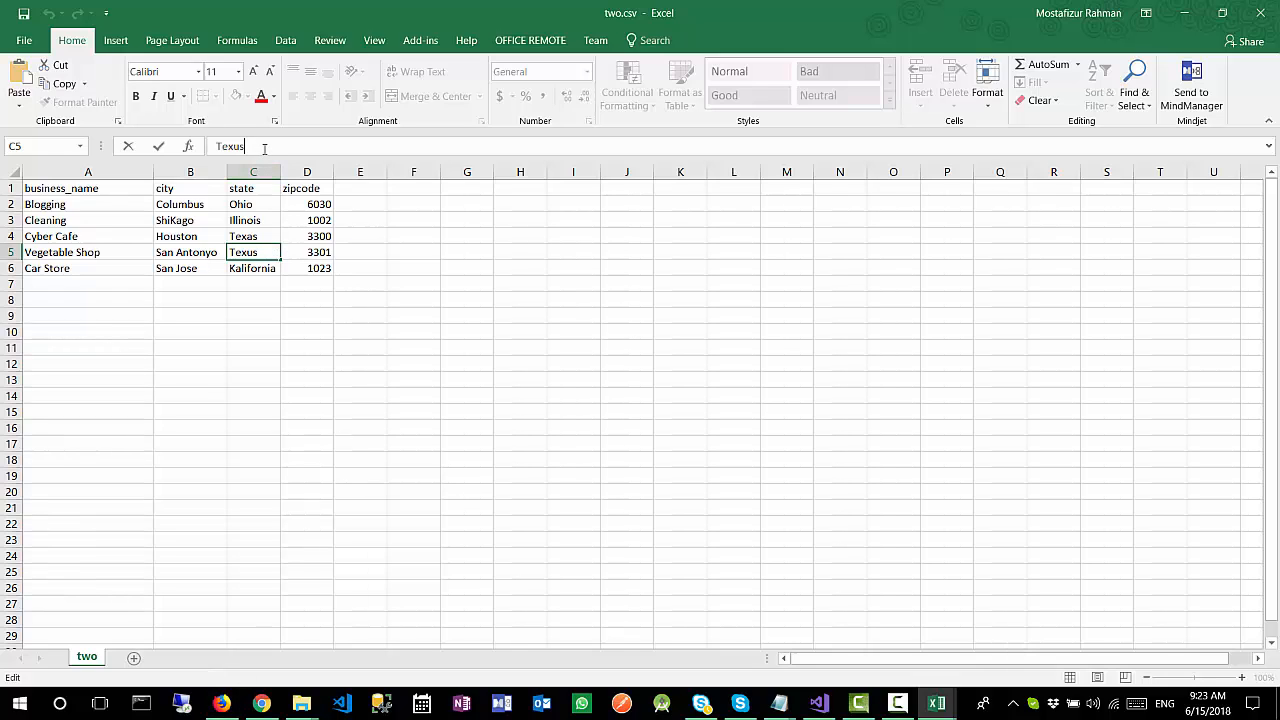
drag(248, 147, 197, 143)
Step: Compare the Vegitable Shop row of one.csv with the same row of the joined results in Firefox
mouse_move(938, 713)
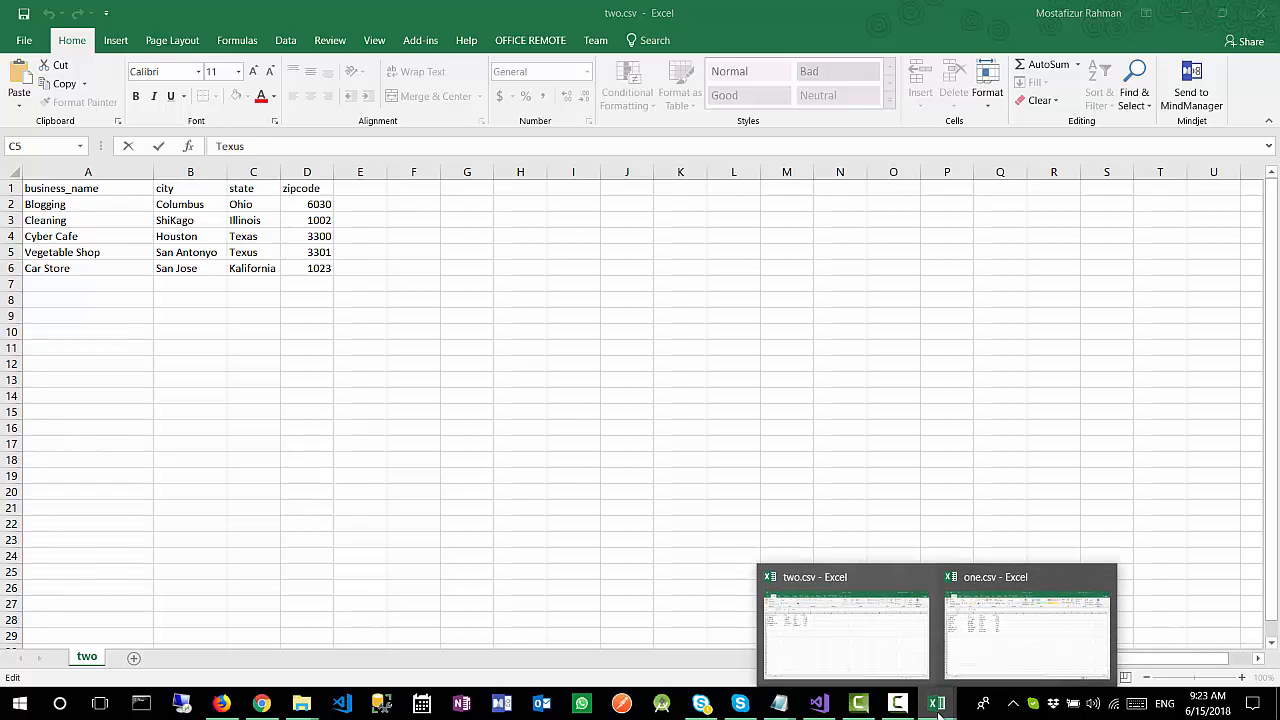
click(983, 665)
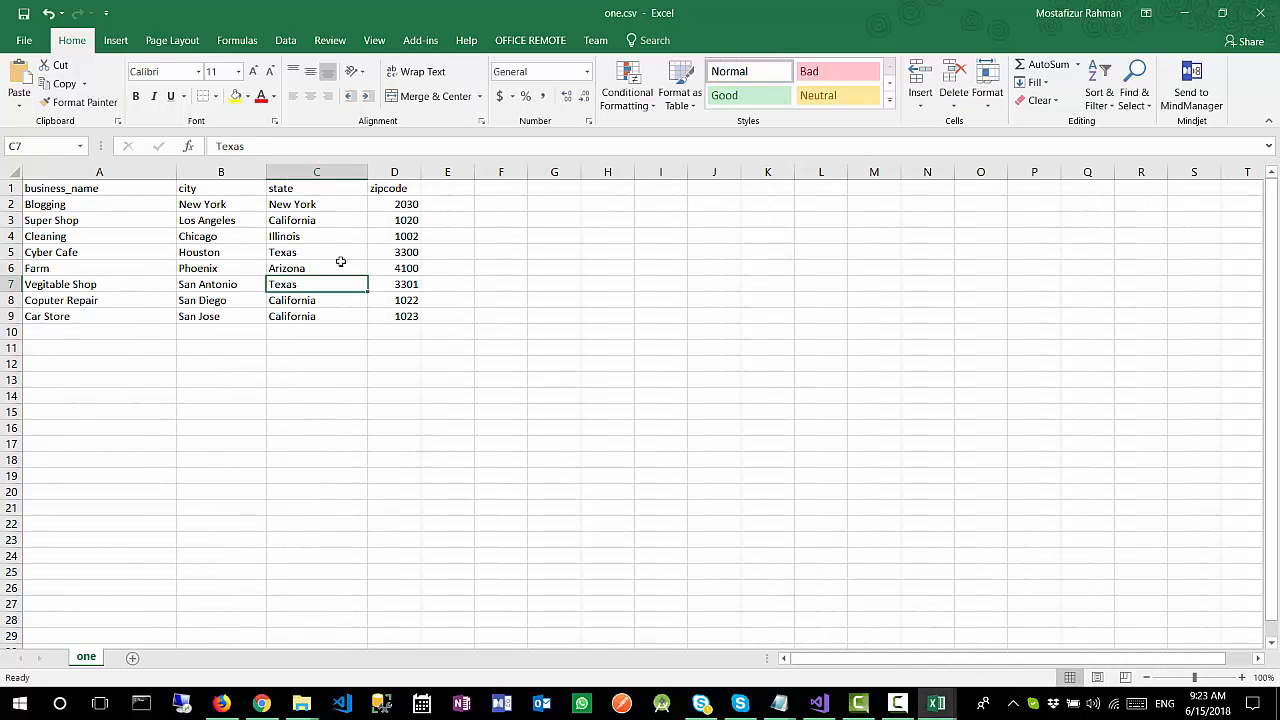
click(135, 285)
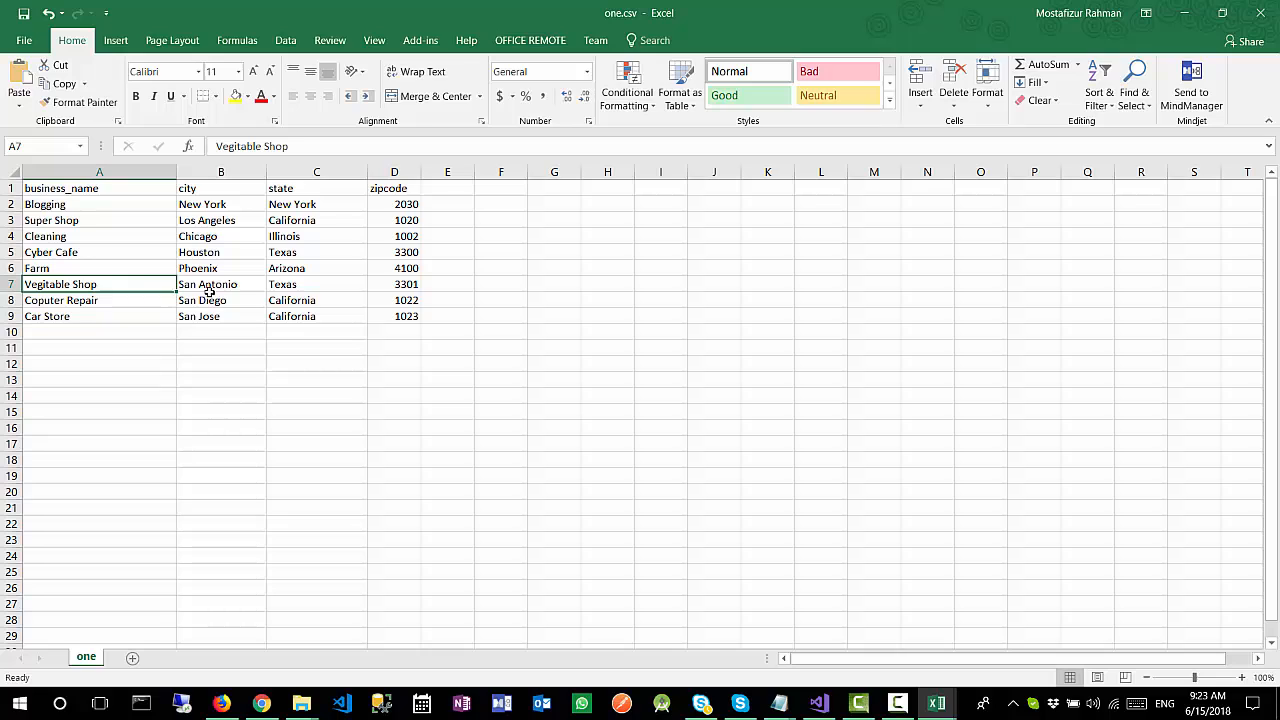
click(329, 289)
click(221, 703)
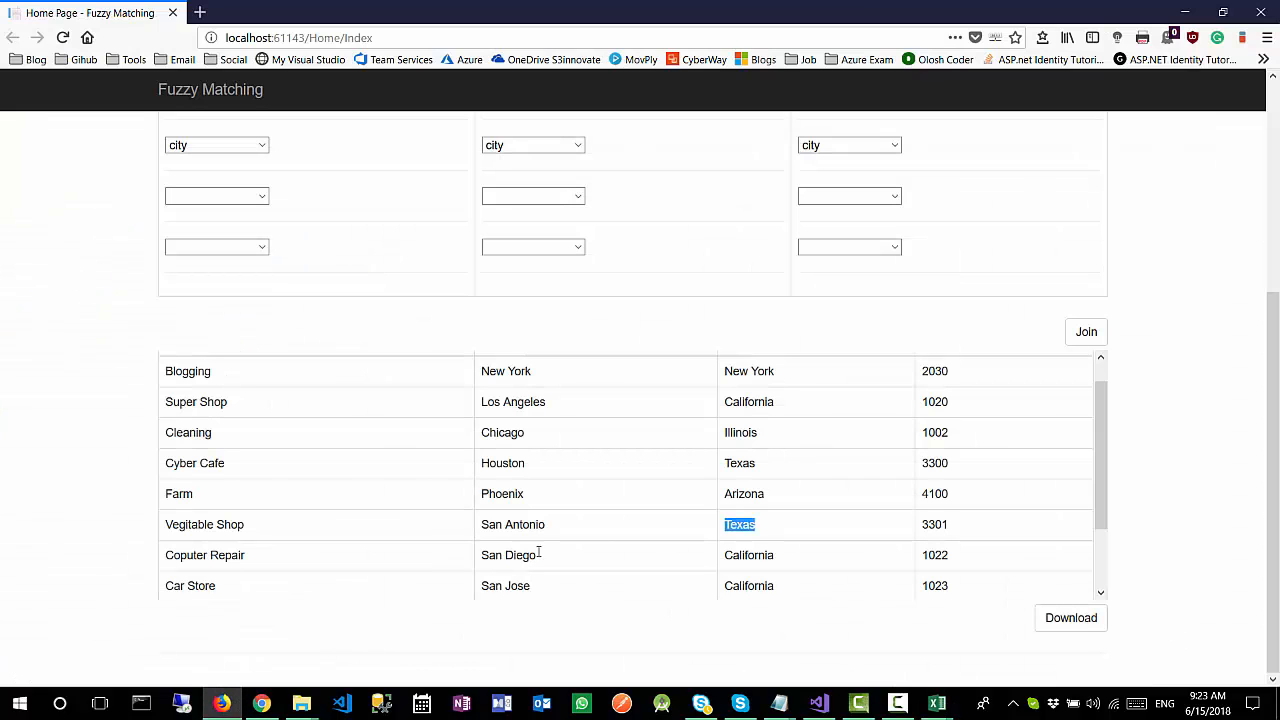
drag(567, 528, 477, 529)
drag(277, 527, 186, 527)
Step: Return to Excel, view one.csv, and examine the ShiKago city and Kalifornia state entries in two.csv
mouse_move(940, 705)
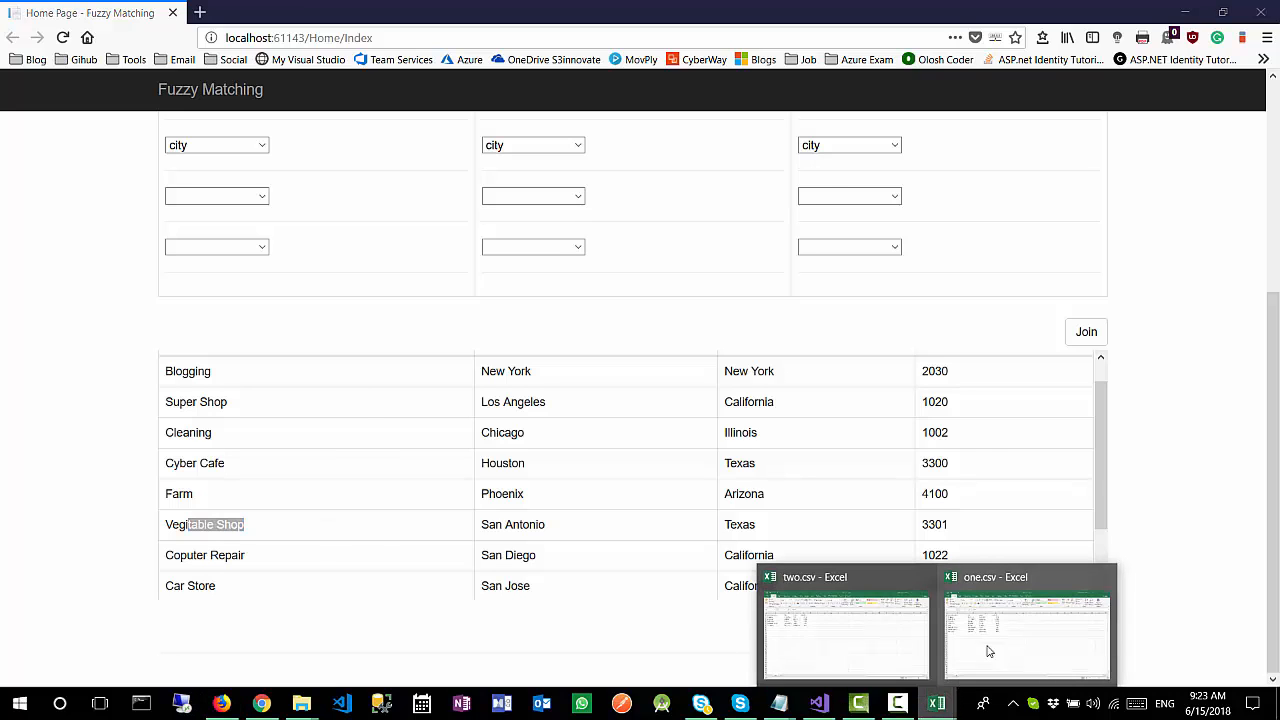
click(1007, 627)
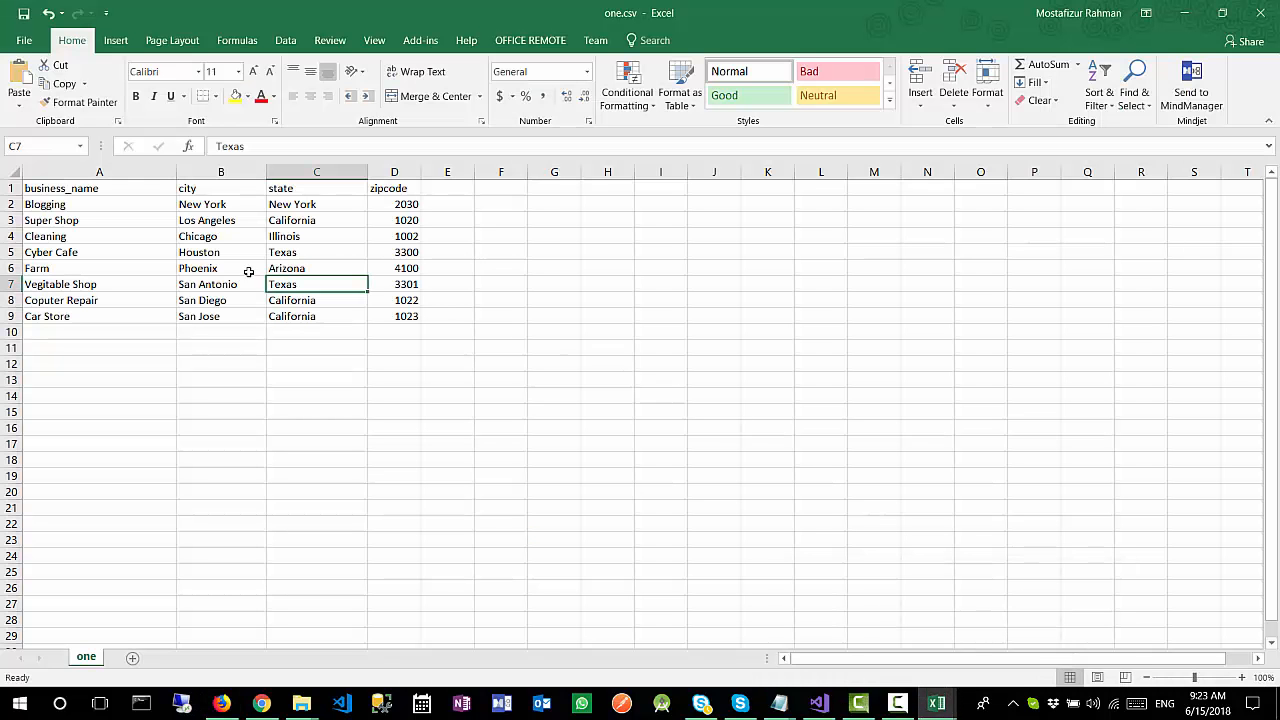
mouse_move(937, 703)
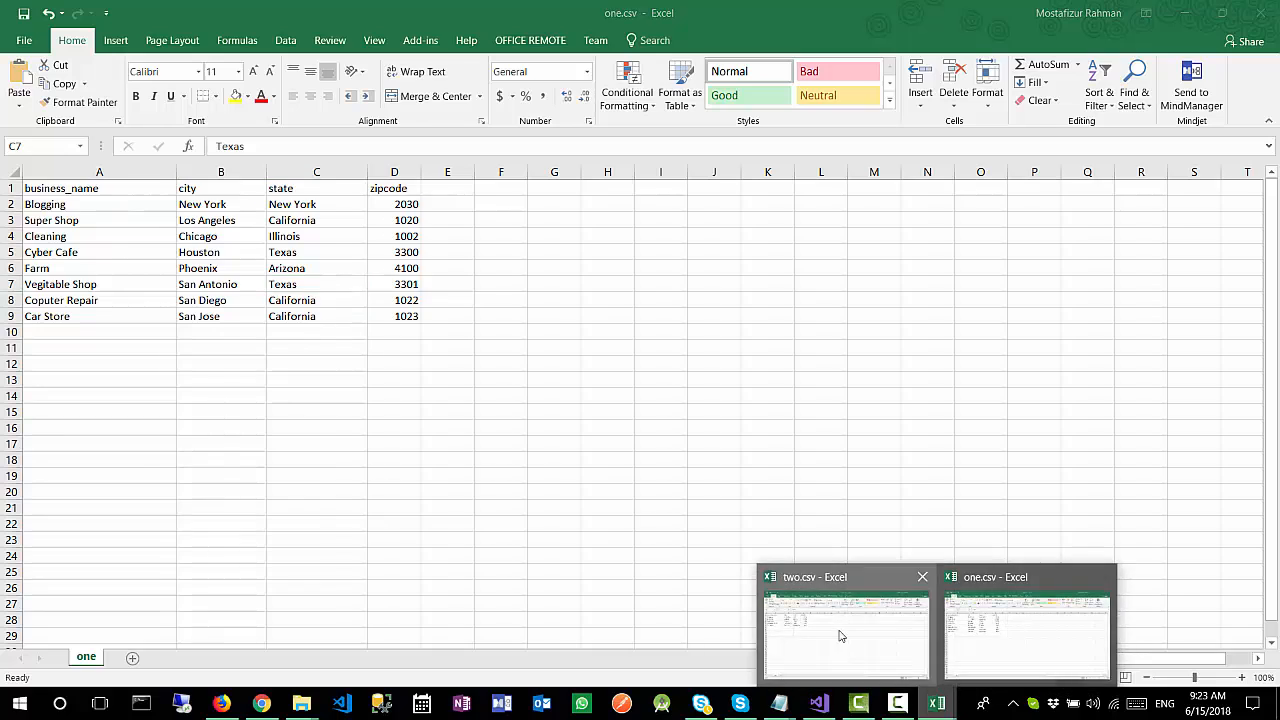
click(847, 637)
click(235, 236)
click(207, 221)
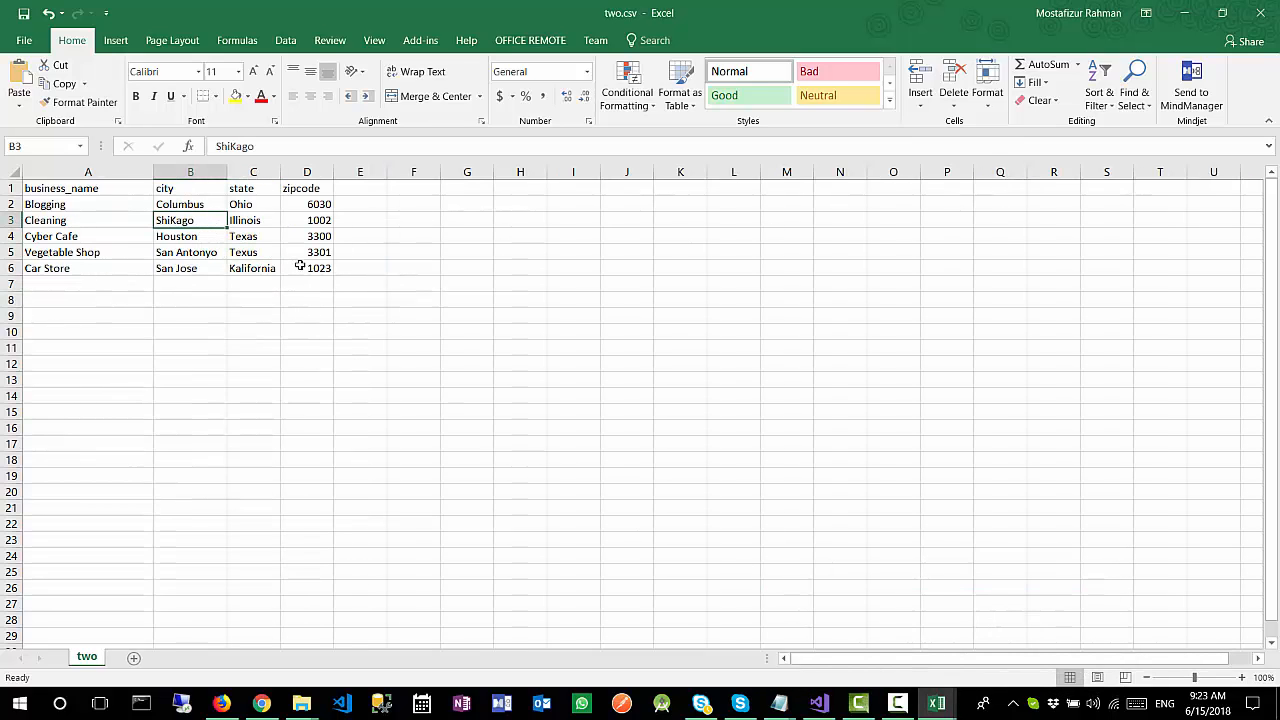
click(264, 266)
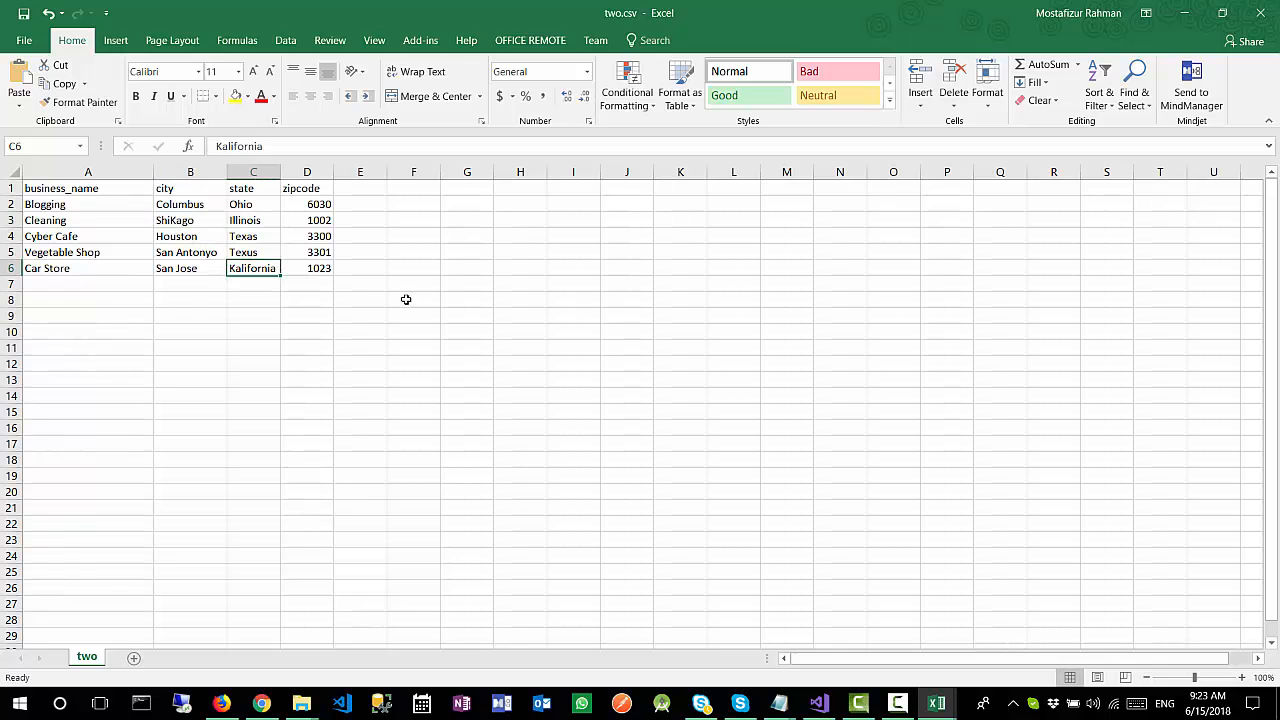
Step: Switch to Firefox and examine the Vegitable Shop and Coputer Repair business names in the joined results
click(222, 703)
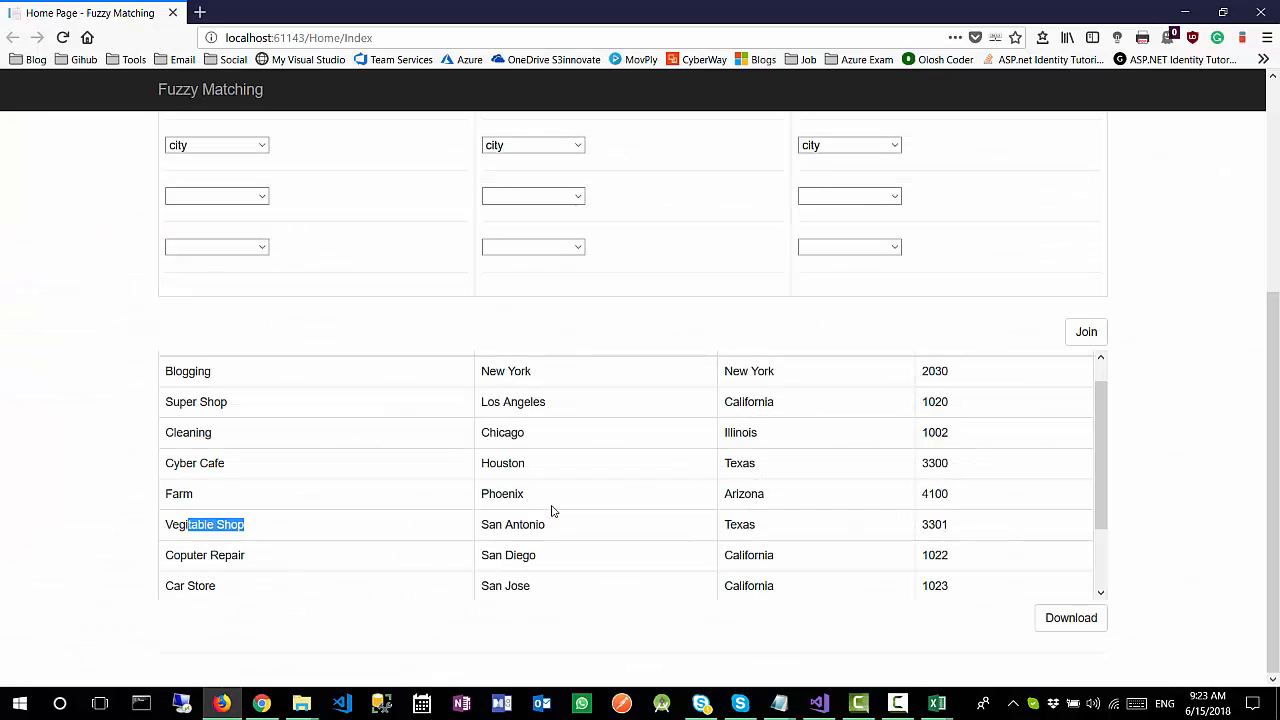
drag(288, 533, 170, 522)
drag(254, 563, 172, 552)
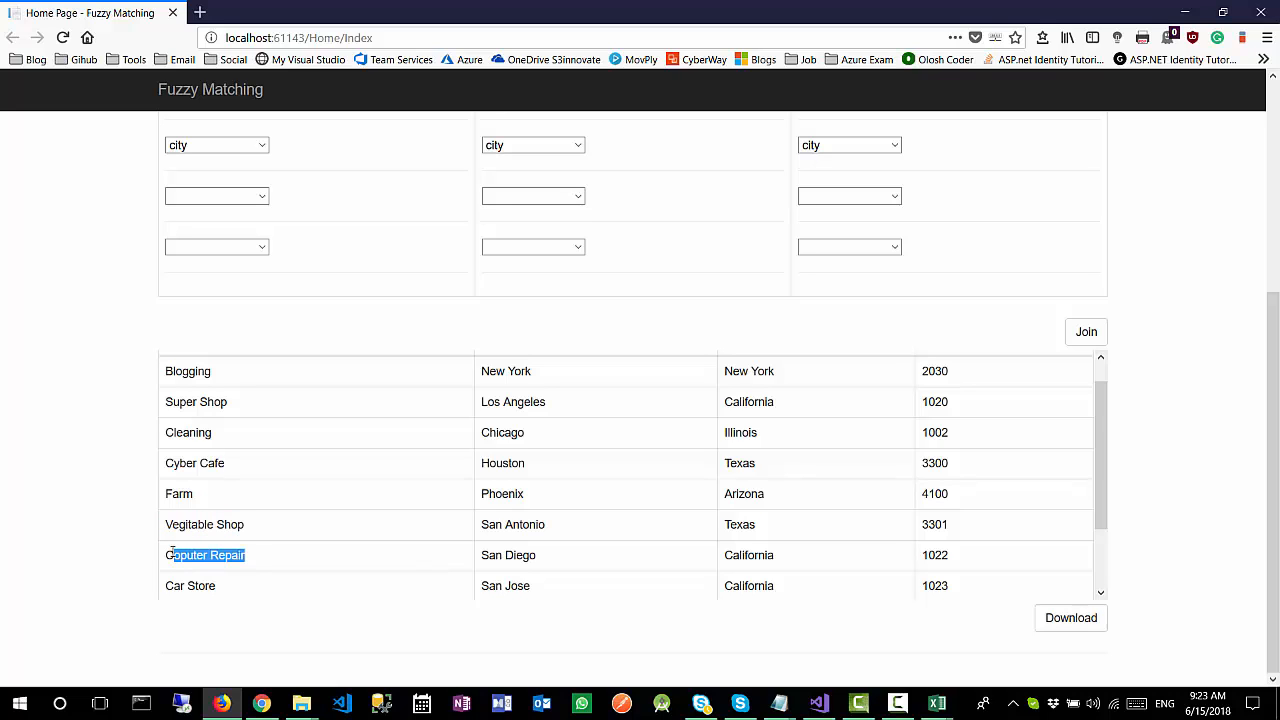
Step: Switch to two.csv in Excel and examine the business name, city and state of the Blogging row
click(937, 703)
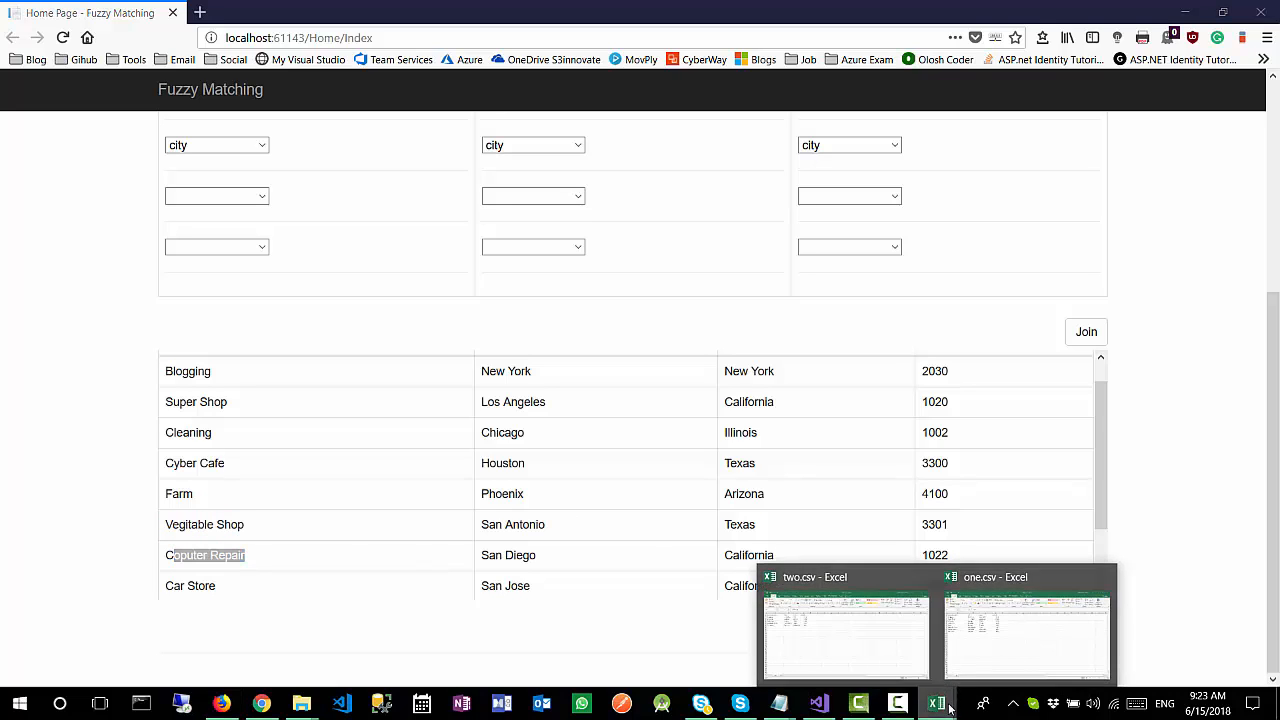
click(866, 650)
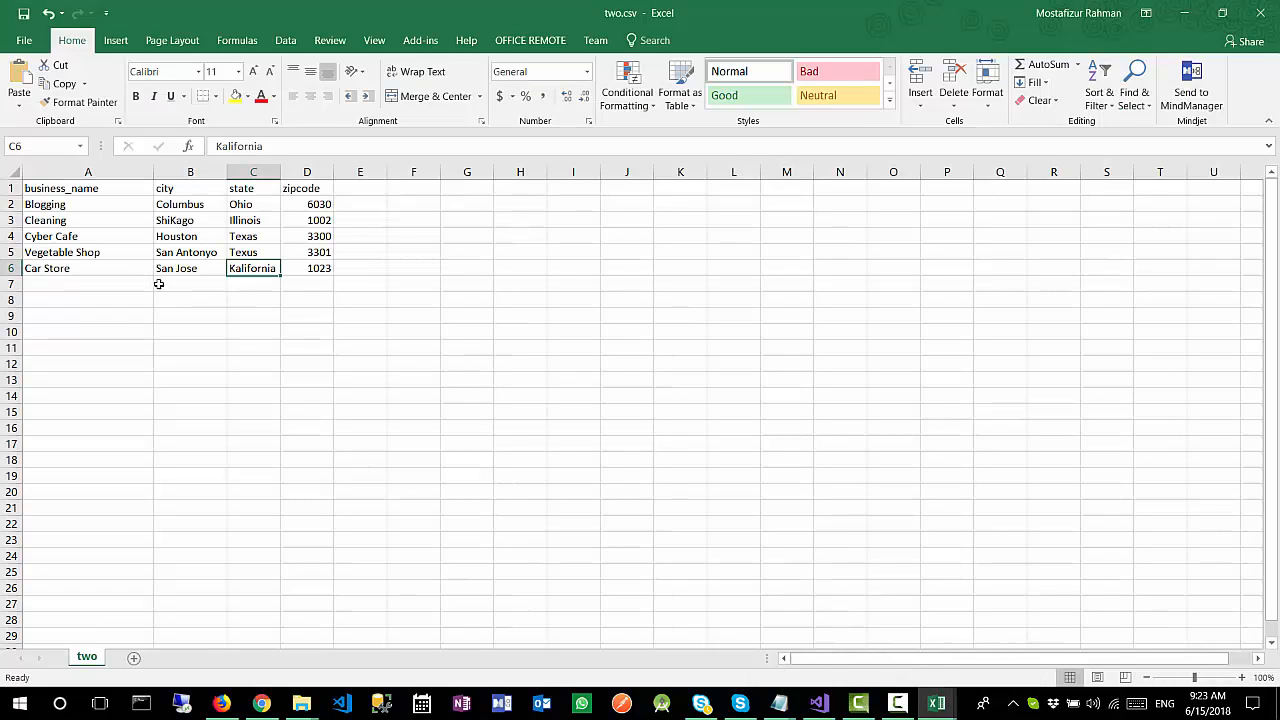
click(262, 204)
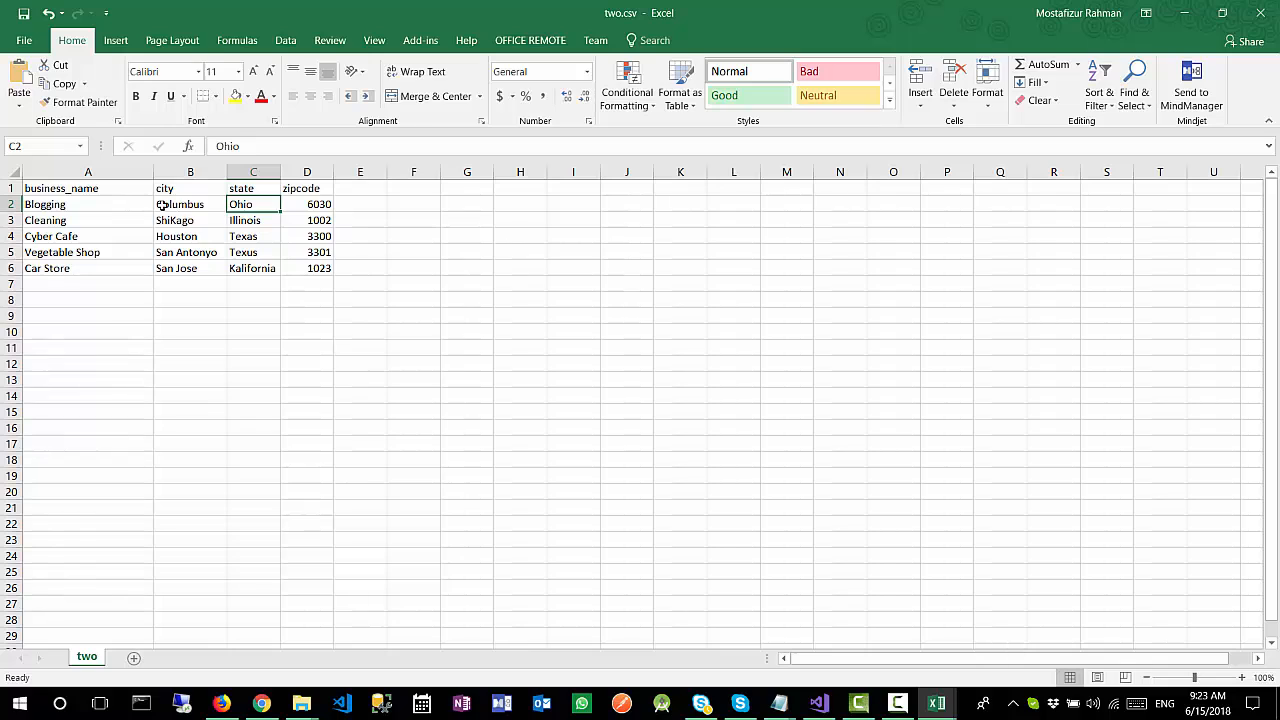
click(111, 205)
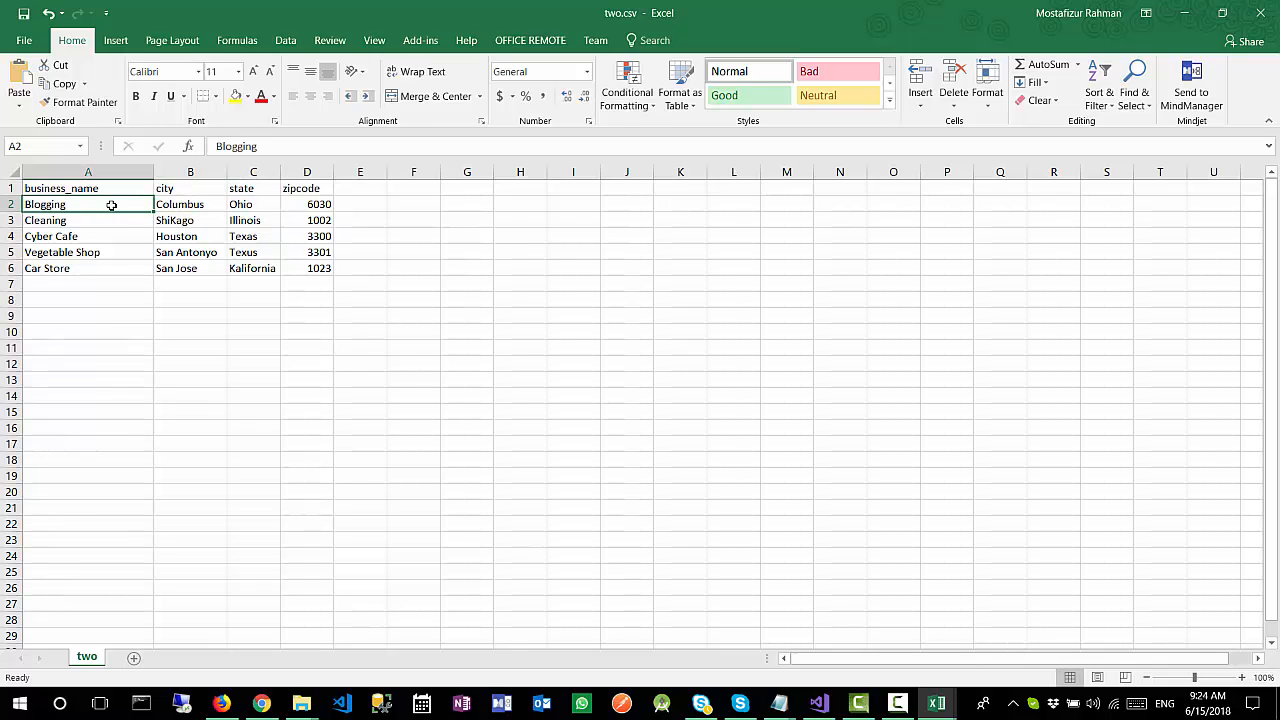
click(213, 207)
click(260, 206)
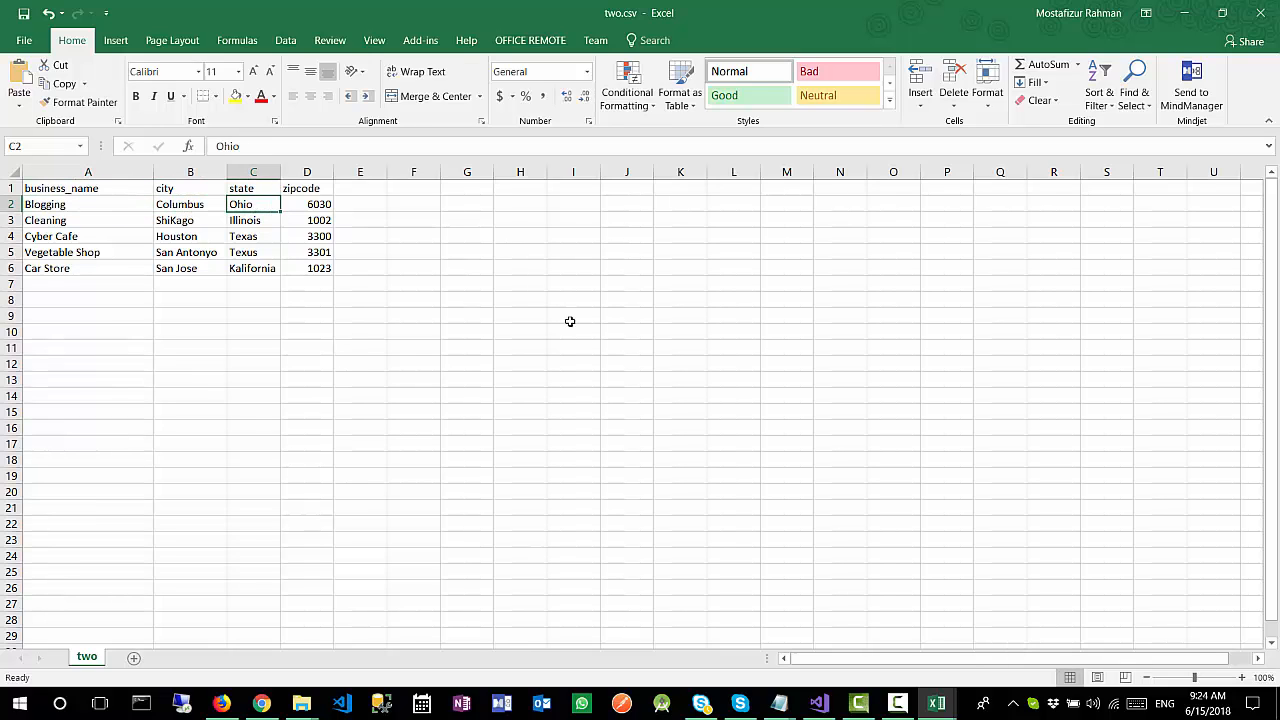
Step: Switch to one.csv and check the state entries row by row from Super Shop down to Car Store
mouse_move(937, 703)
click(1006, 645)
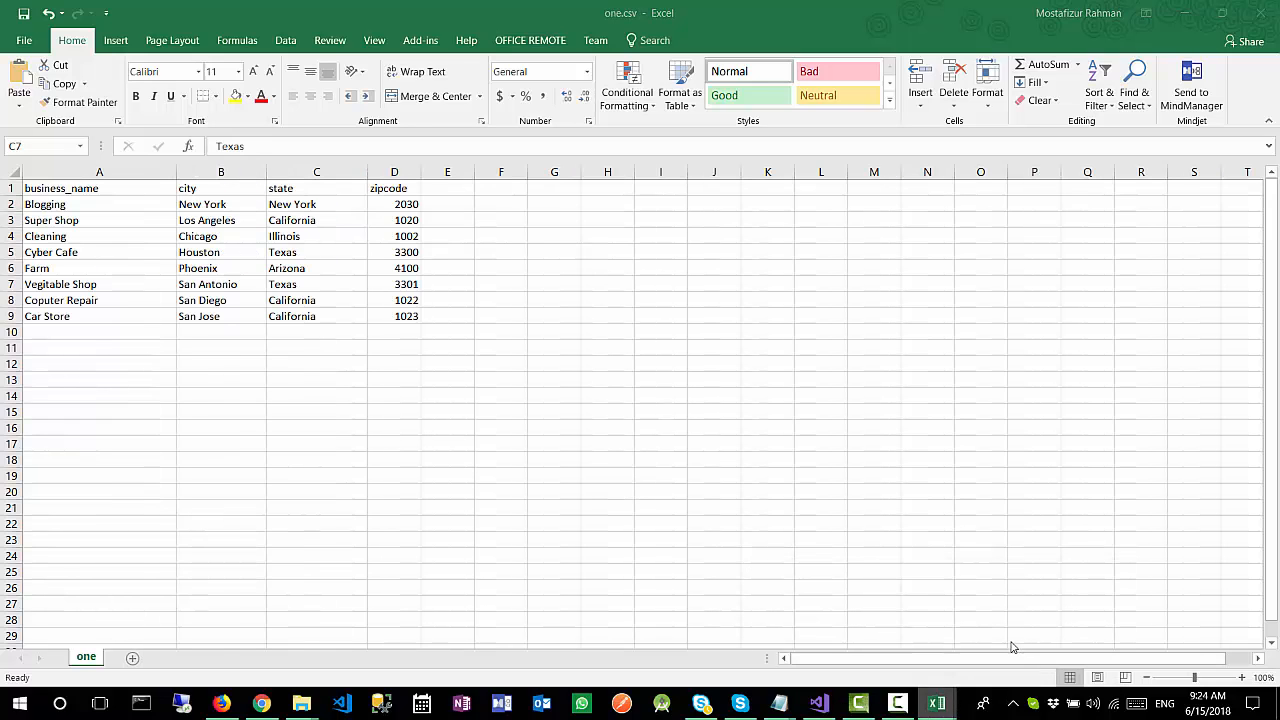
click(331, 220)
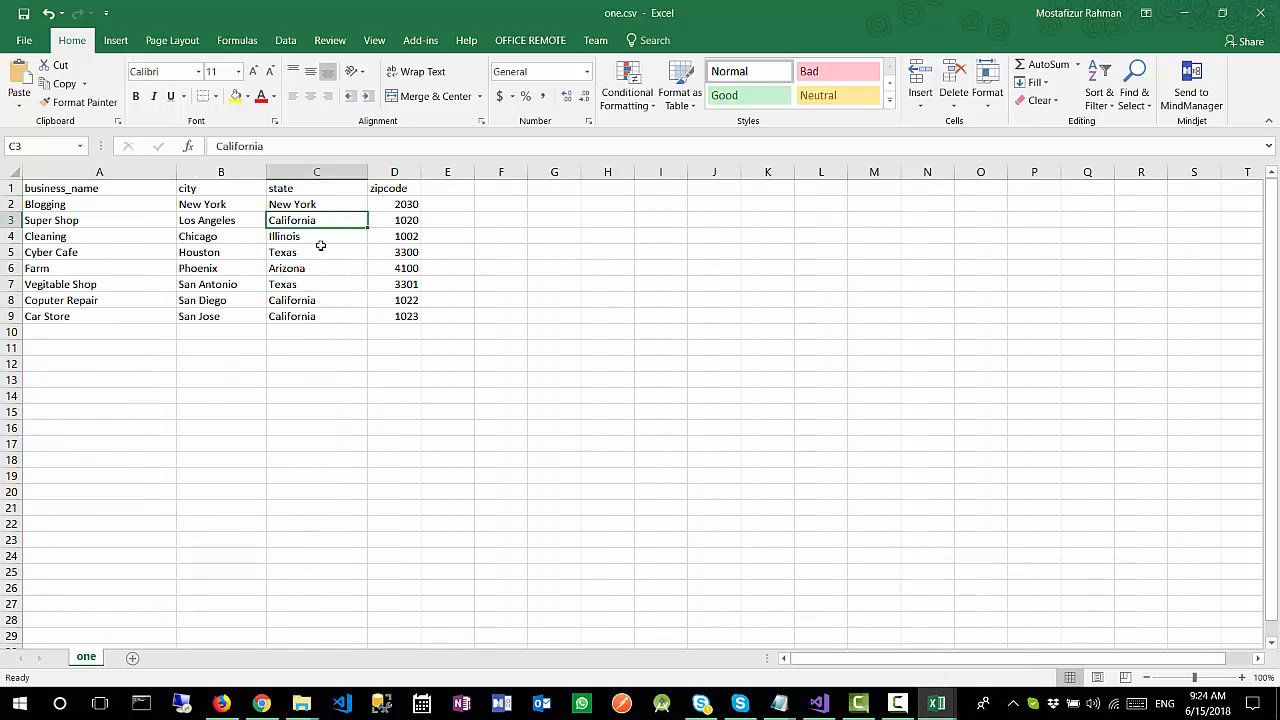
click(323, 242)
click(327, 252)
click(330, 268)
click(333, 284)
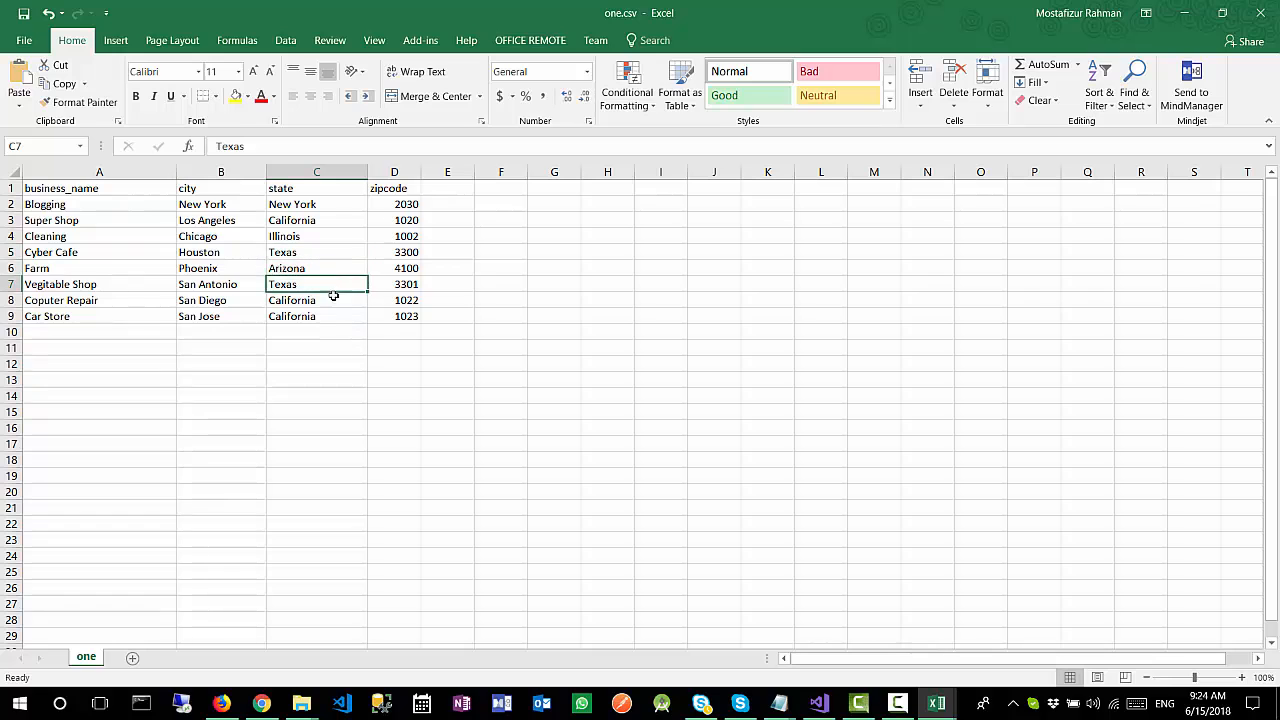
click(336, 300)
click(339, 317)
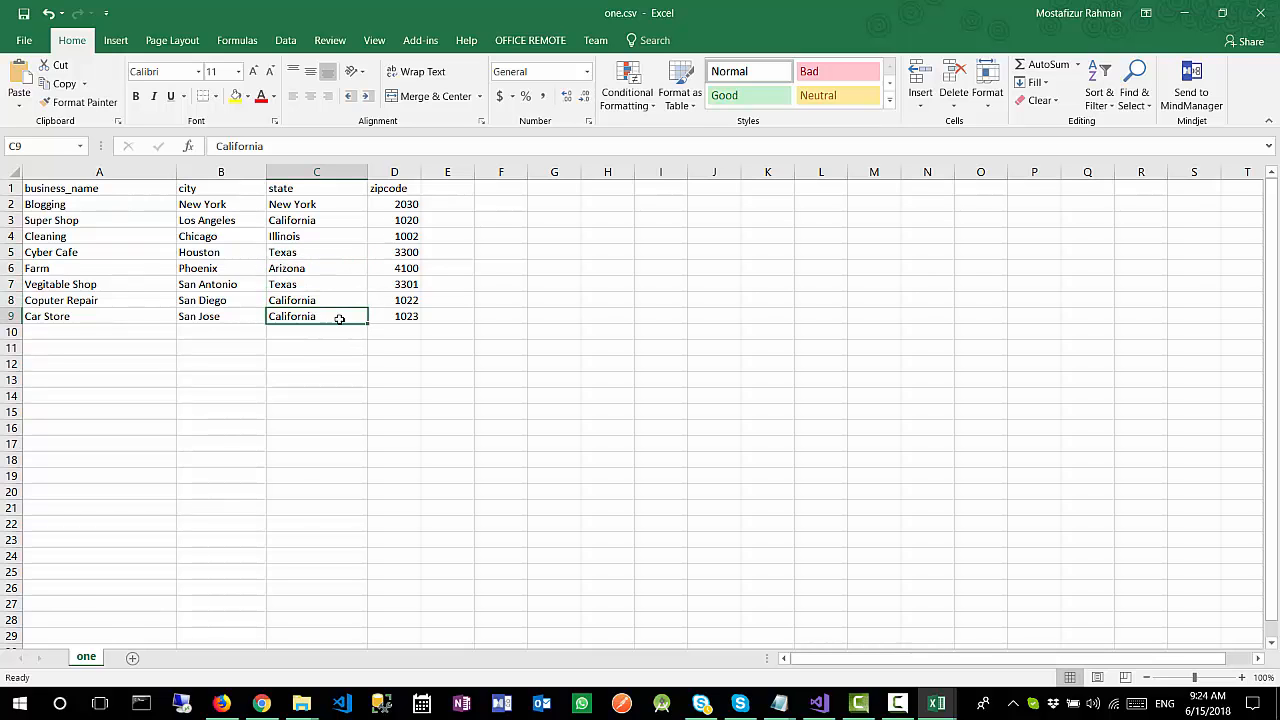
Step: Switch to Firefox and examine the Columbus and Jacksonville Blogging rows at the end of the joined results
click(226, 704)
scroll(543, 485, up, 1)
scroll(543, 485, down, 2)
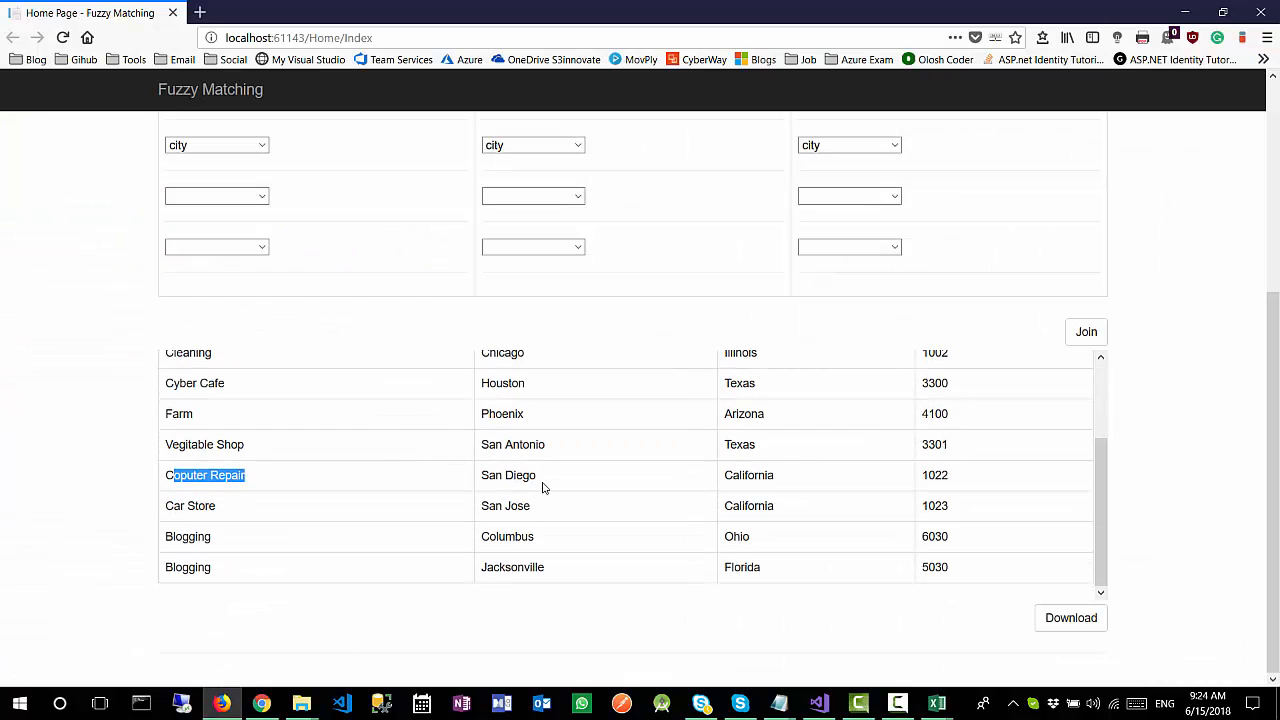
drag(782, 549, 701, 543)
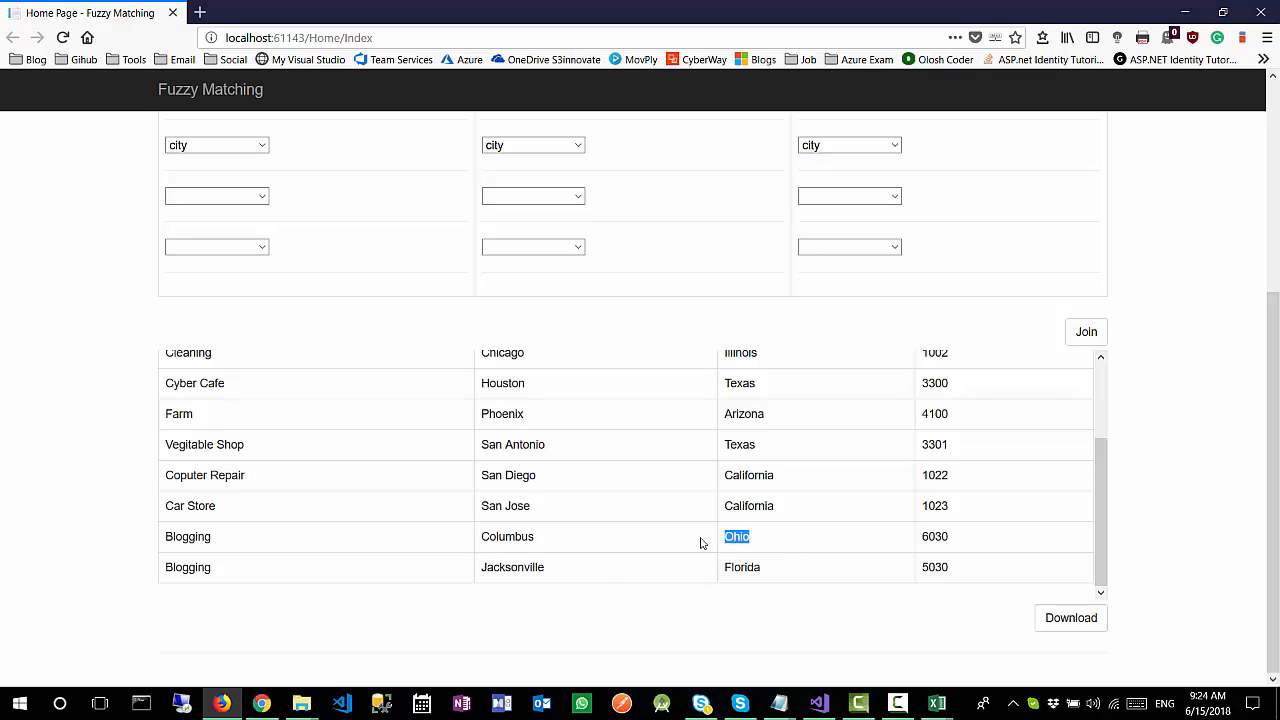
drag(561, 544, 484, 538)
drag(255, 543, 163, 543)
drag(284, 568, 167, 568)
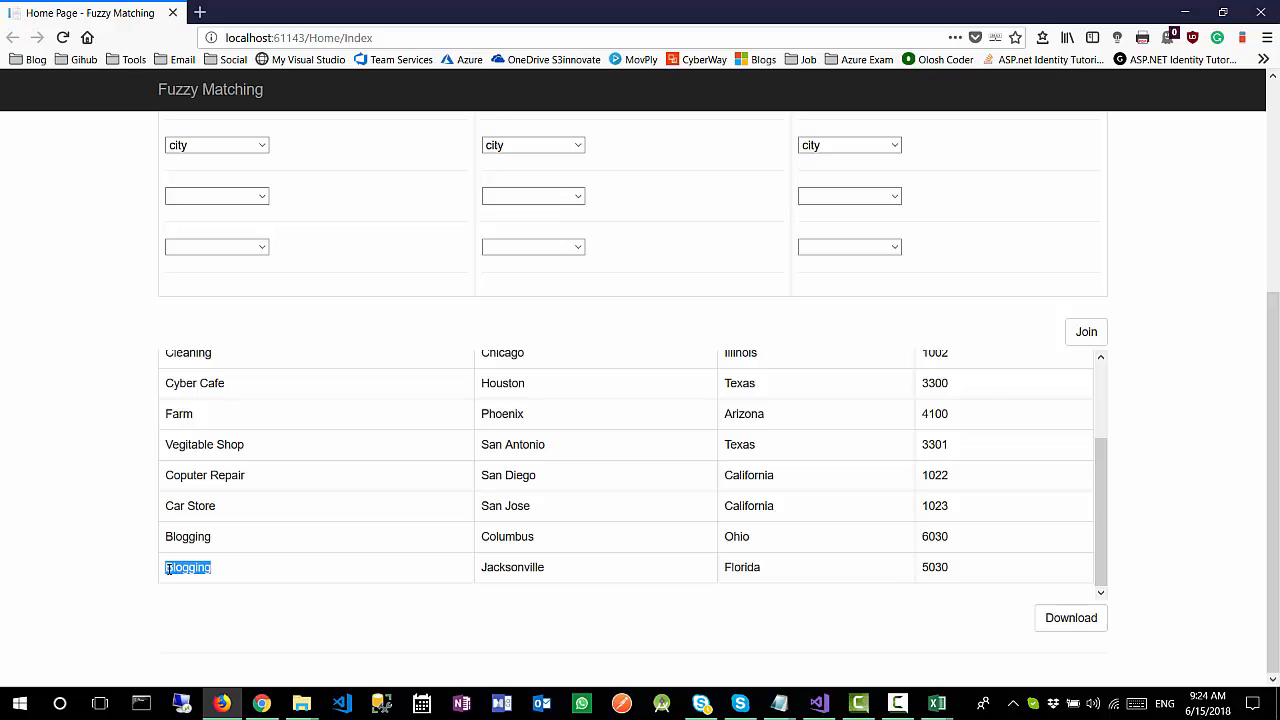
Step: Examine the city, state and zipcode of the Jacksonville row, plus the matching threshold and join columns
drag(568, 569, 463, 574)
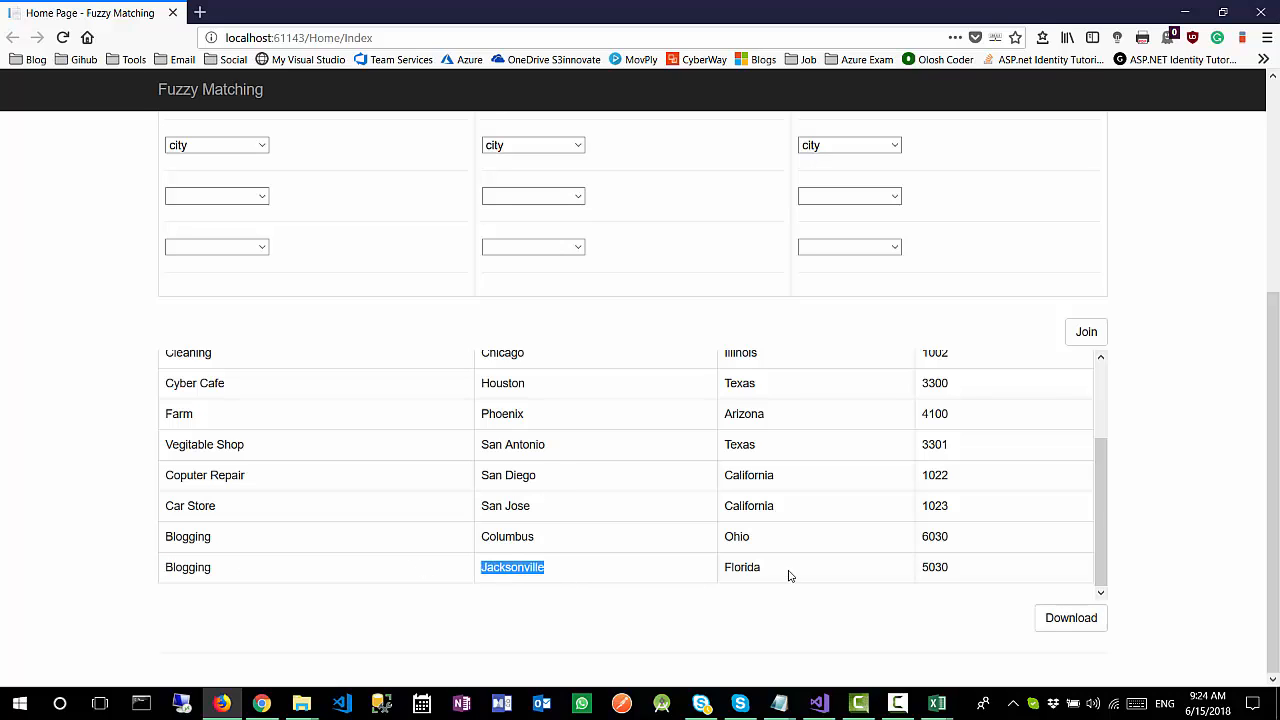
drag(788, 575, 711, 575)
drag(960, 573, 892, 545)
scroll(140, 446, up, 3)
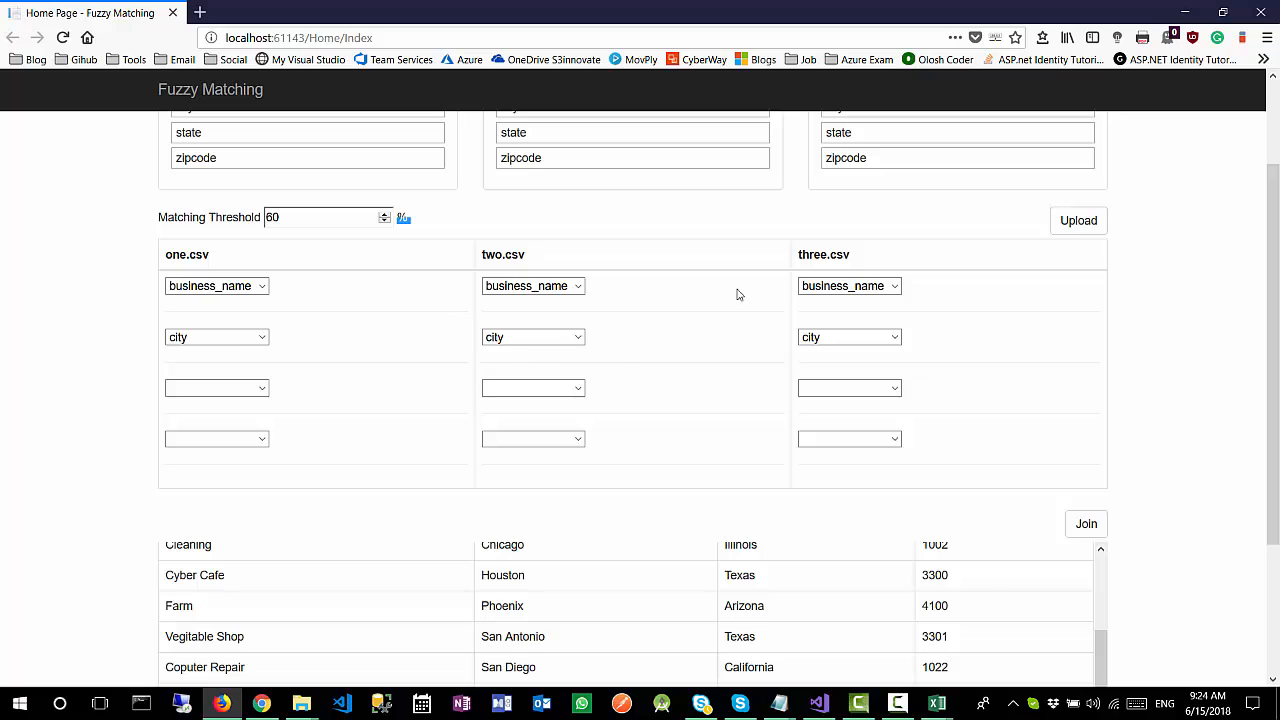
scroll(80, 349, up, 1)
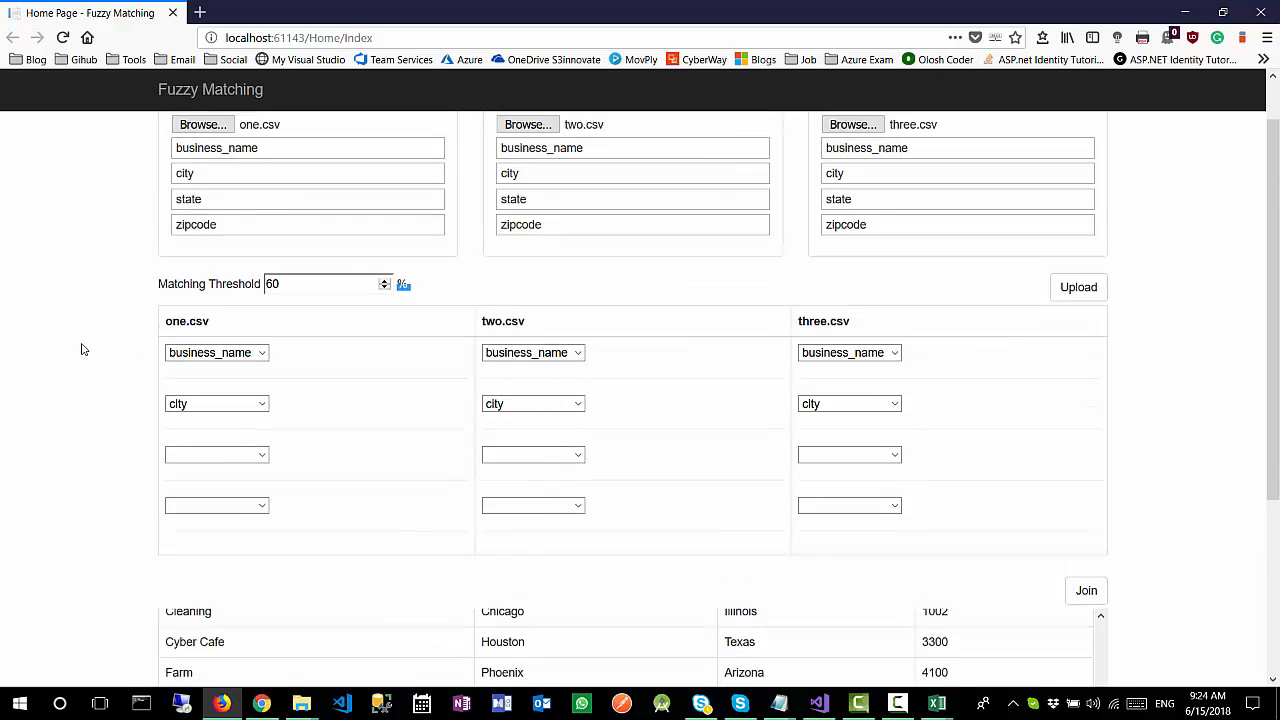
Step: Download the joined results and save the join.csv file
scroll(80, 349, down, 3)
click(1143, 370)
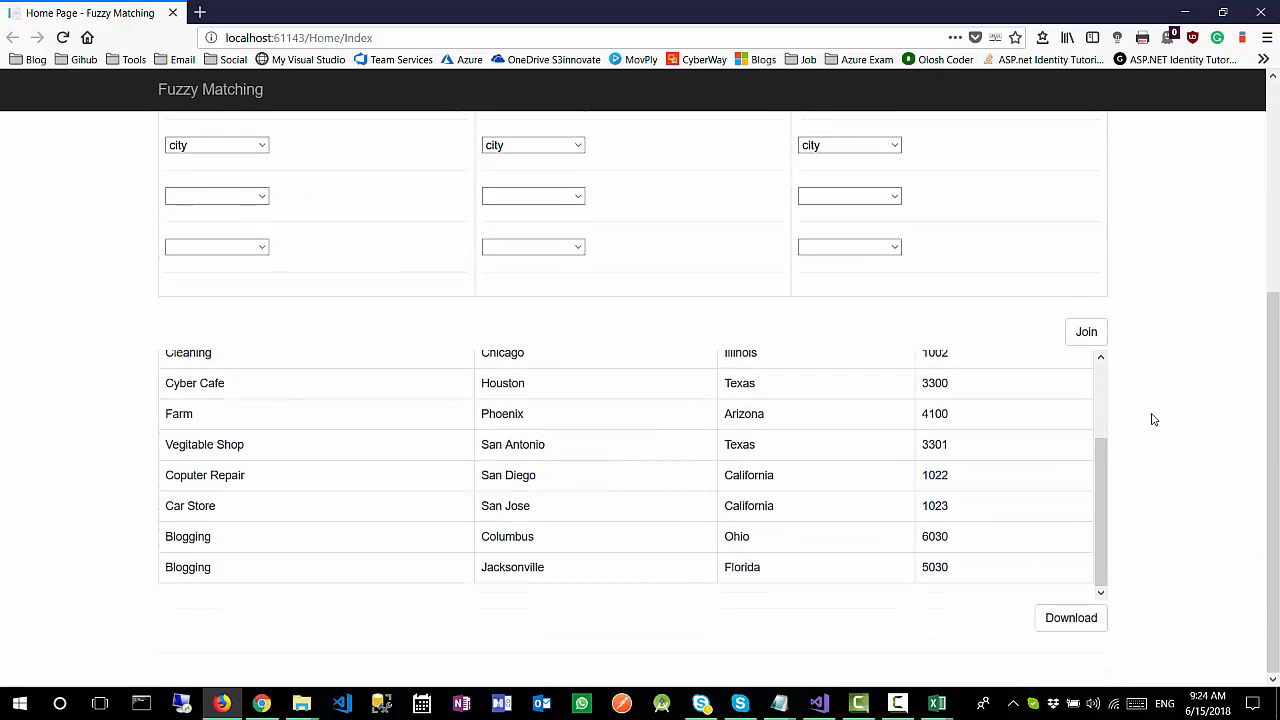
click(1074, 620)
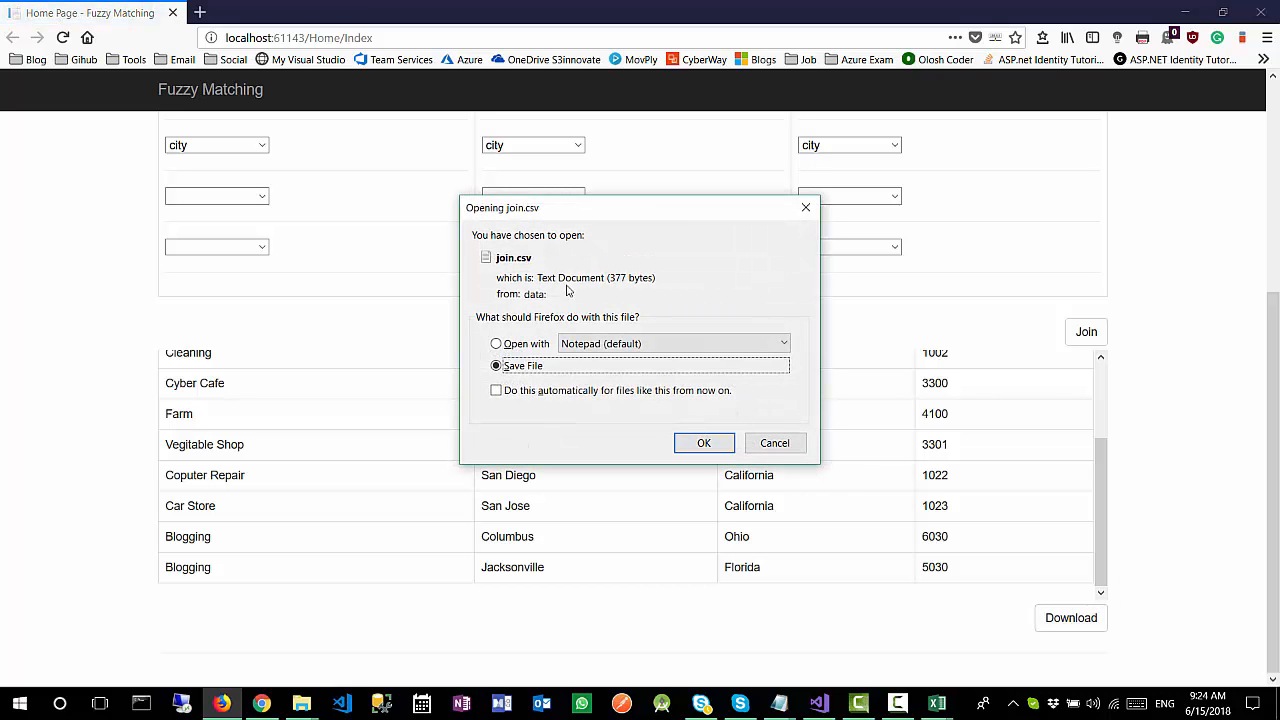
click(699, 443)
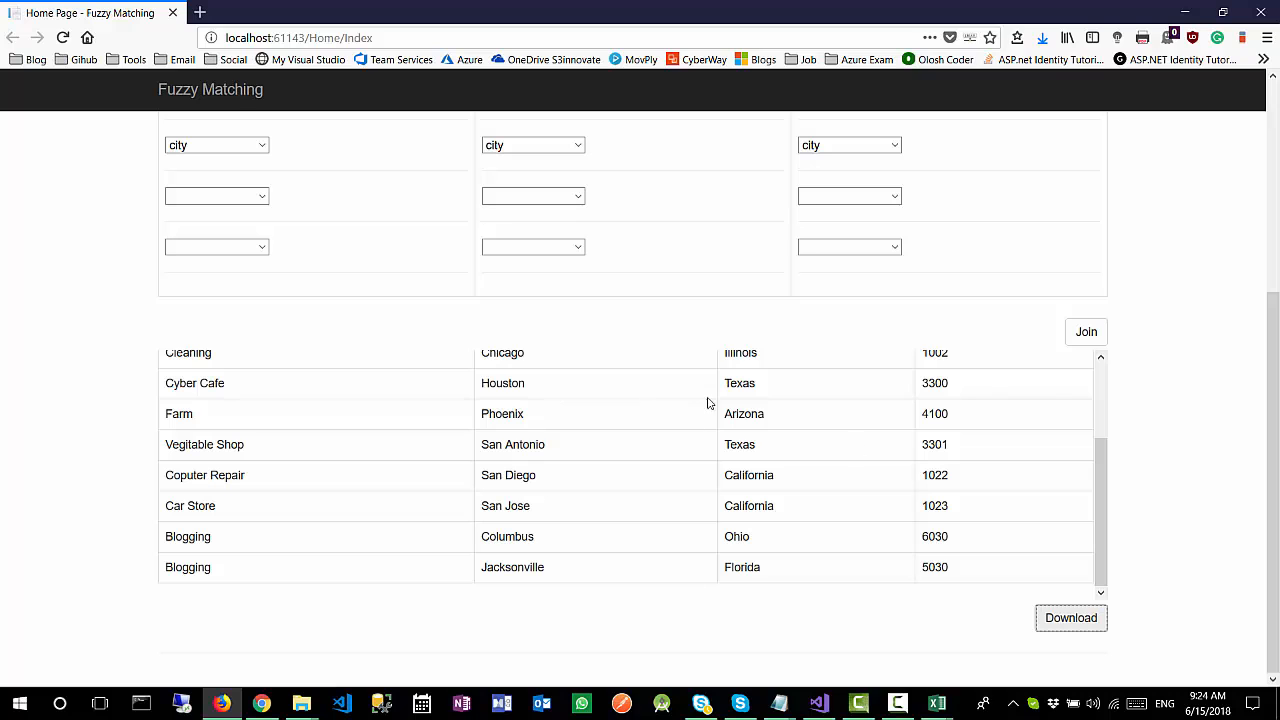
Step: Open the downloaded join(1).csv in Excel and widen columns A to D to fit their contents
click(1042, 37)
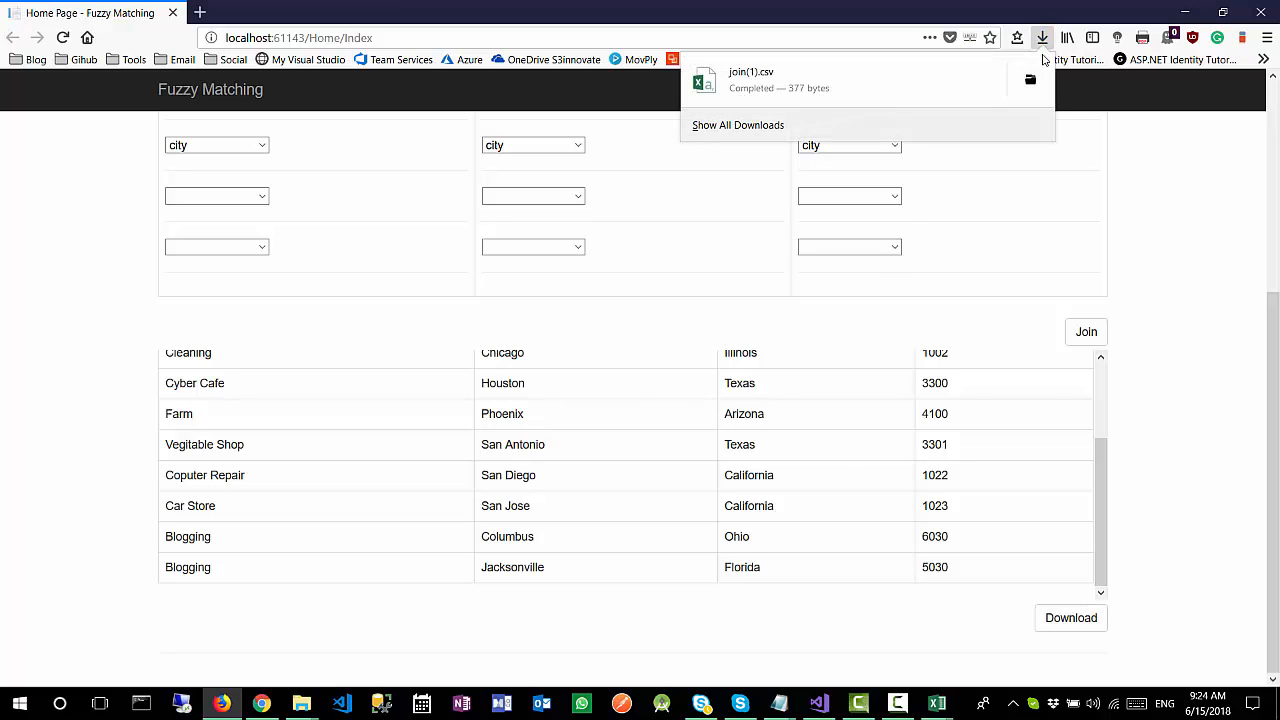
click(1040, 81)
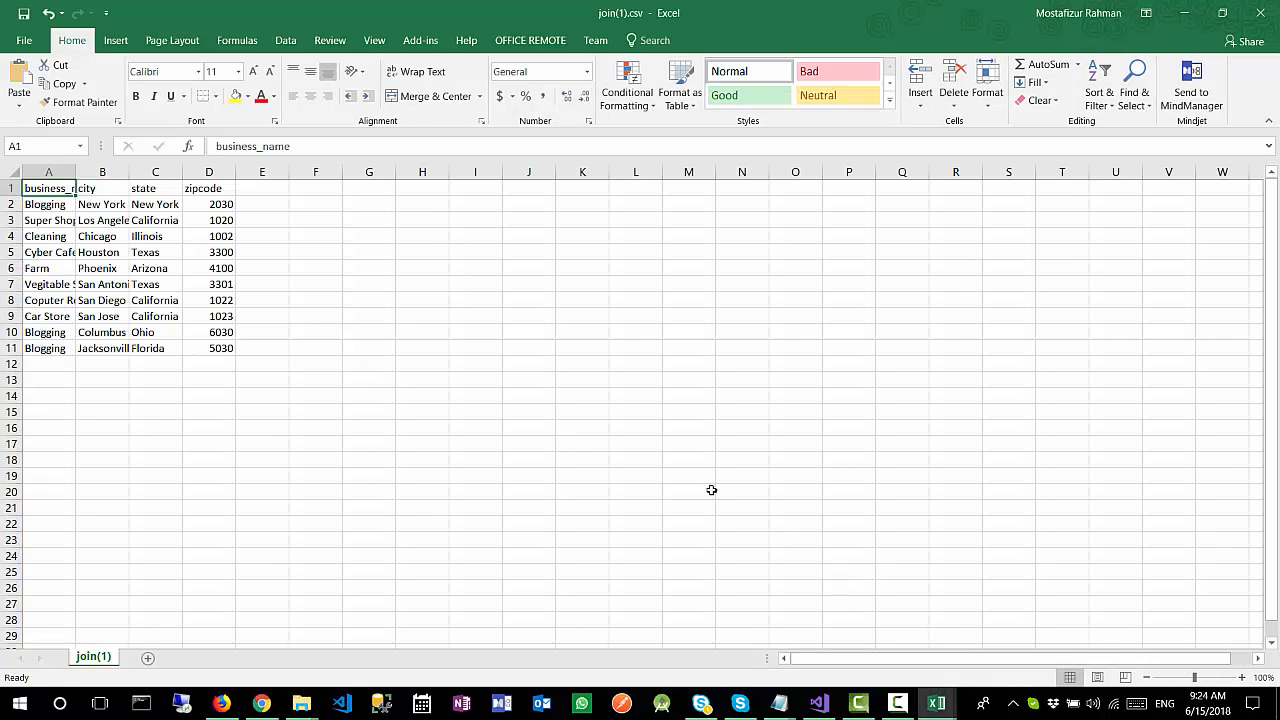
drag(81, 172, 450, 172)
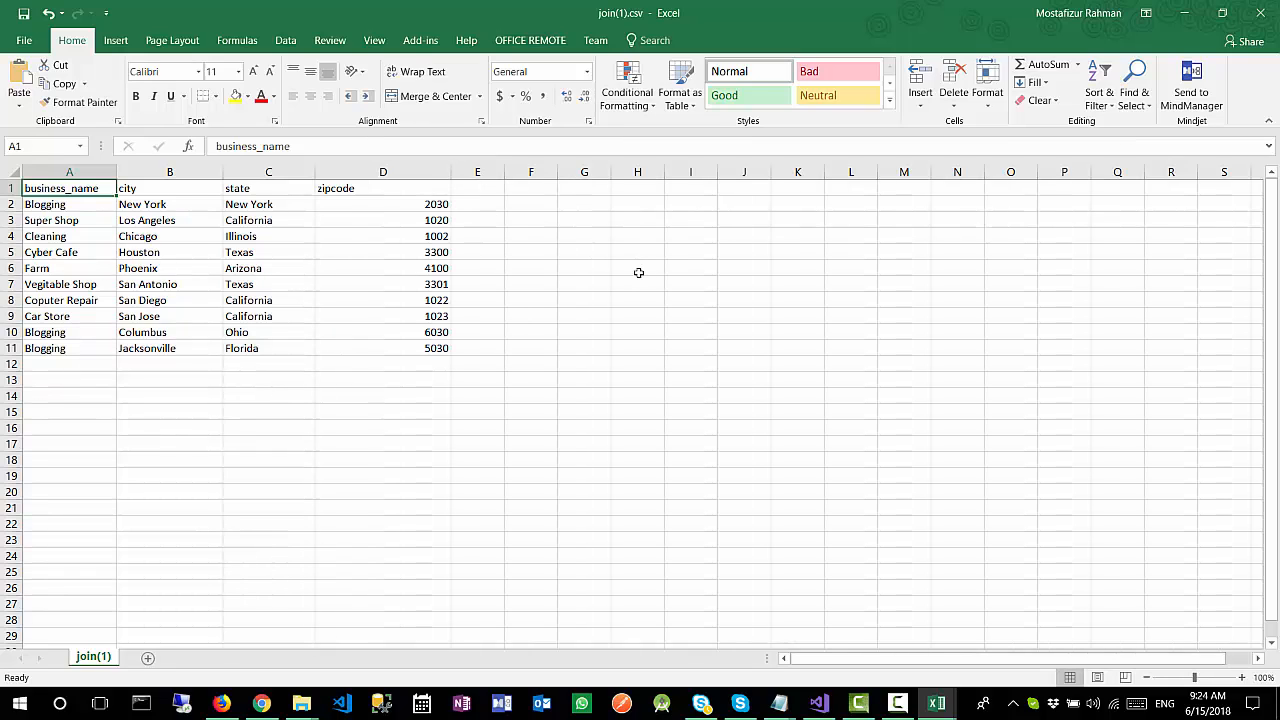
Step: Examine the business name, city and state of the last row in the joined file
click(299, 353)
click(200, 352)
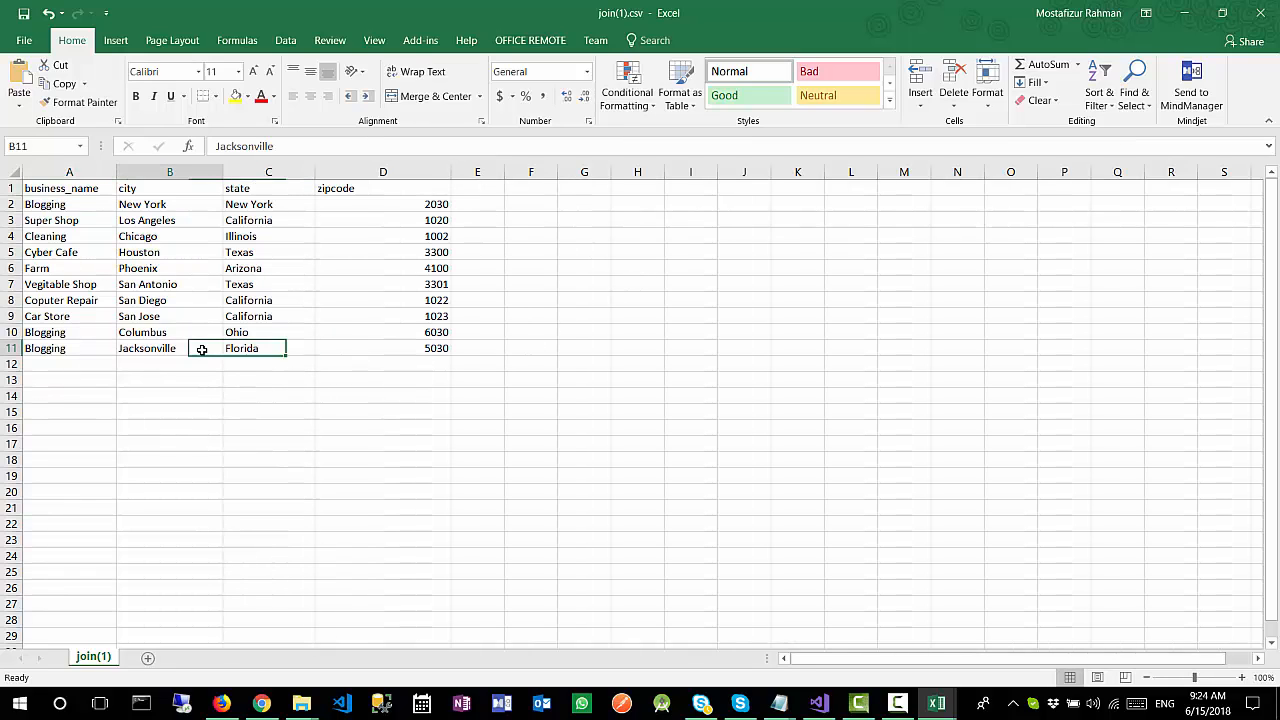
click(106, 352)
click(301, 351)
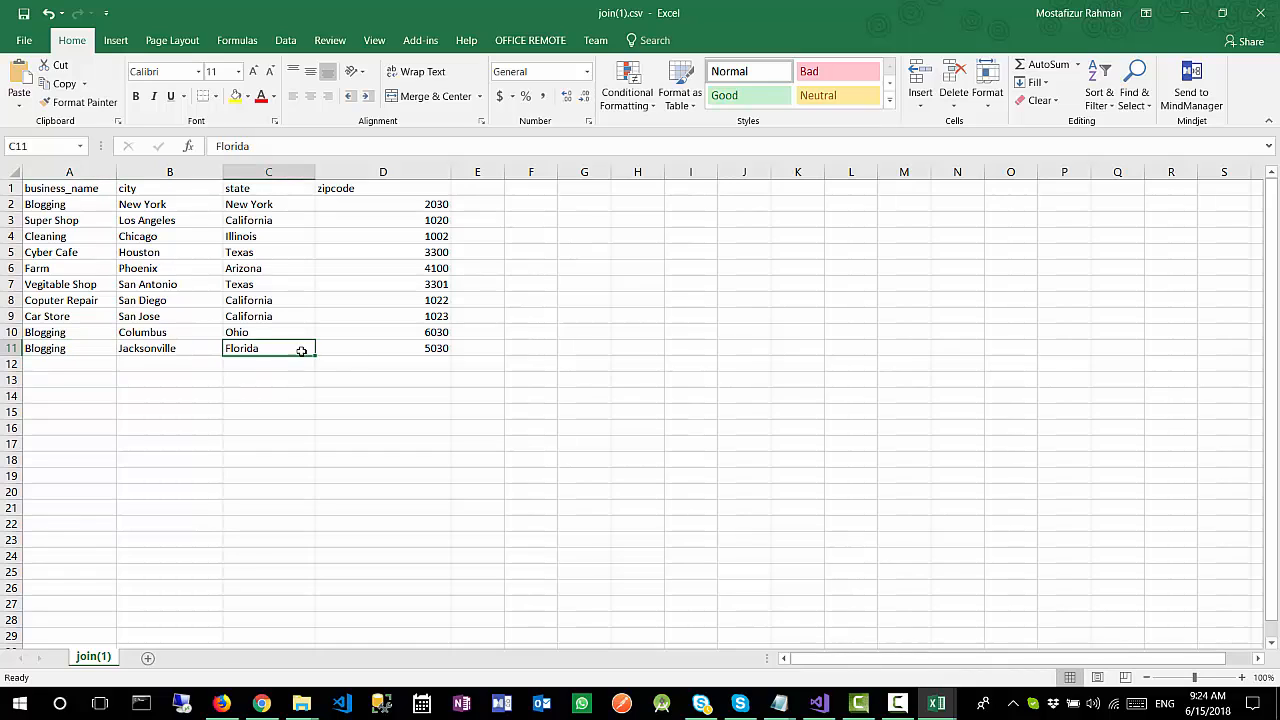